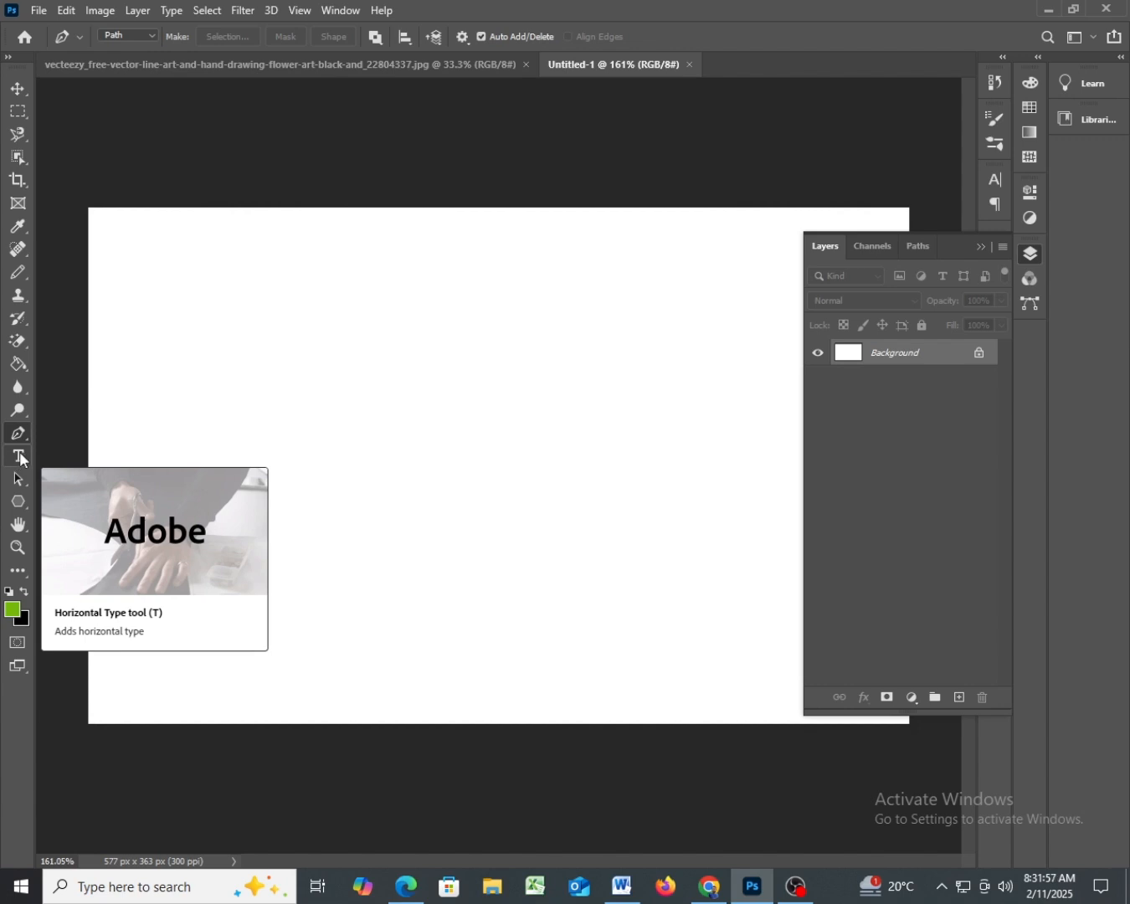
- Choose the Horizontal Type Tool from the group of type tools
click(16, 456)
click(17, 456)
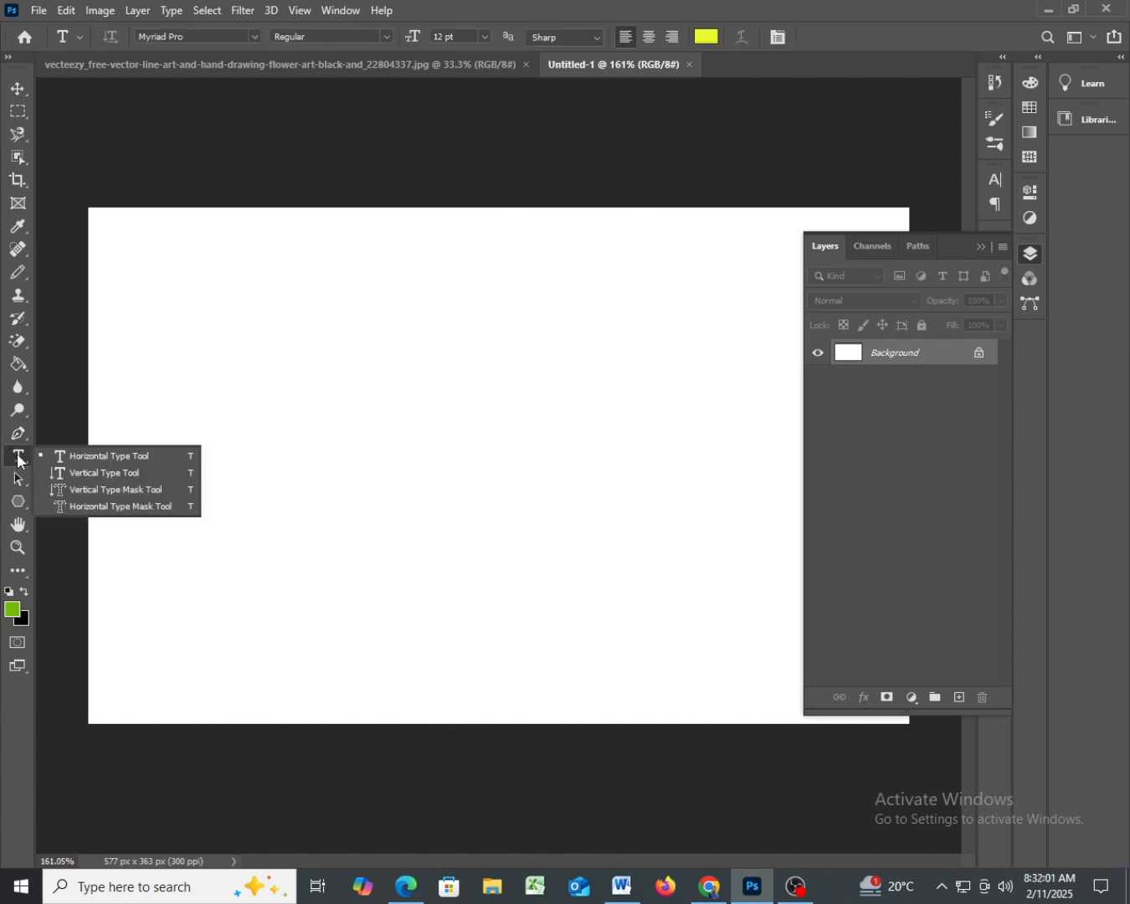
click(106, 454)
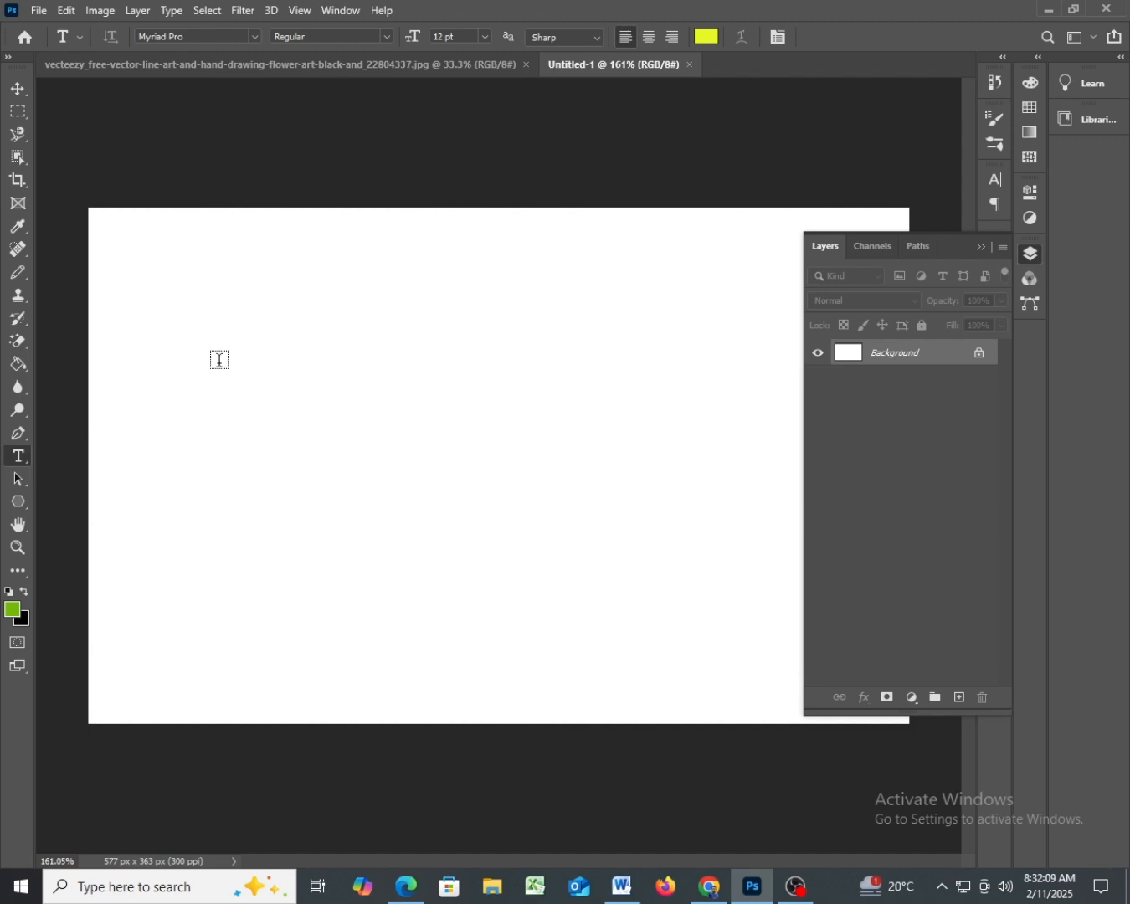
click(220, 360)
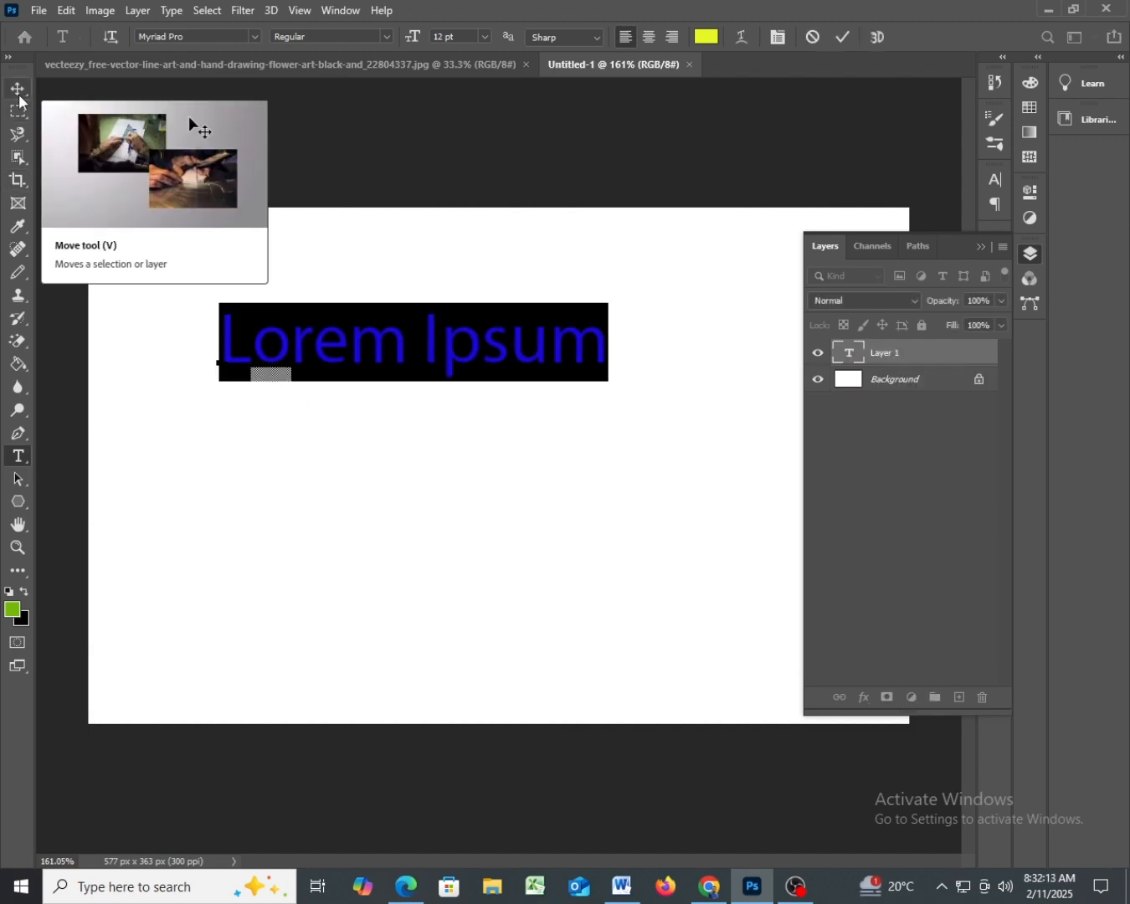
key(BackSpace)
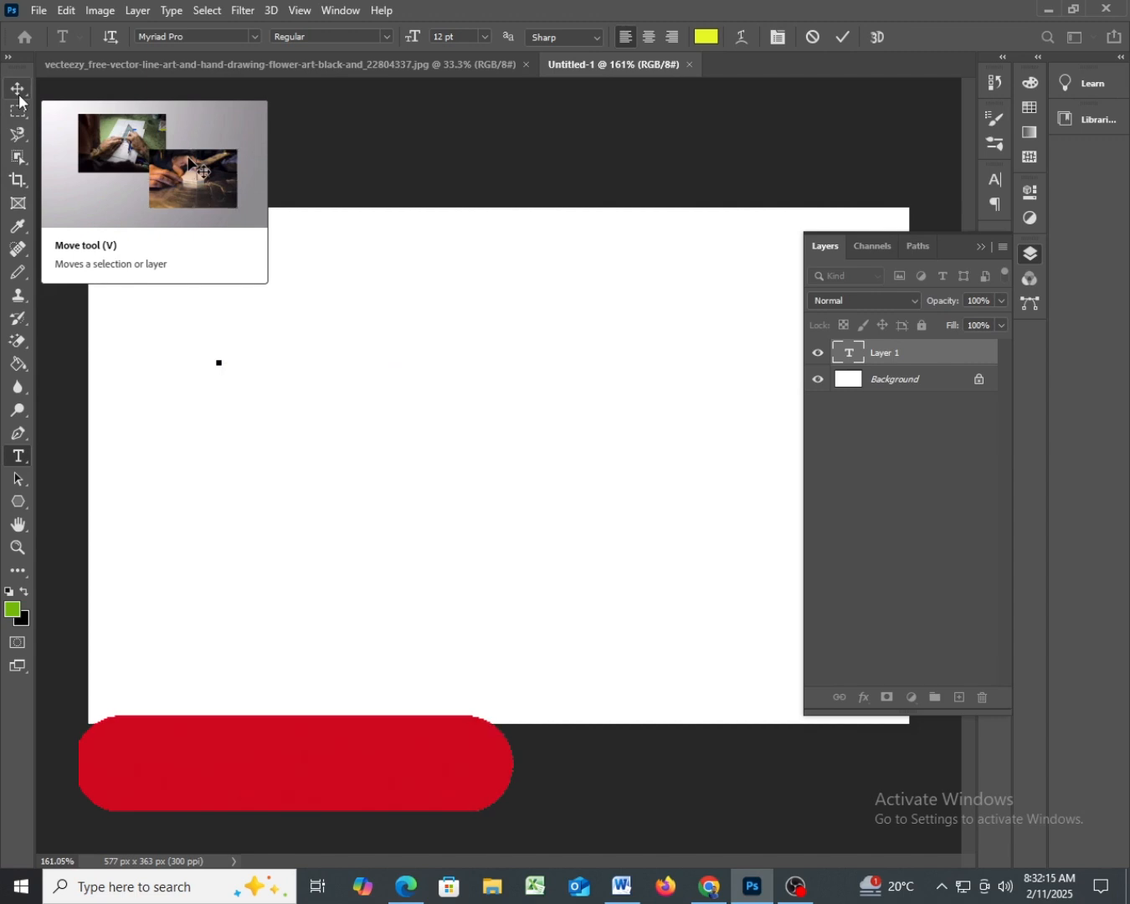
click(325, 161)
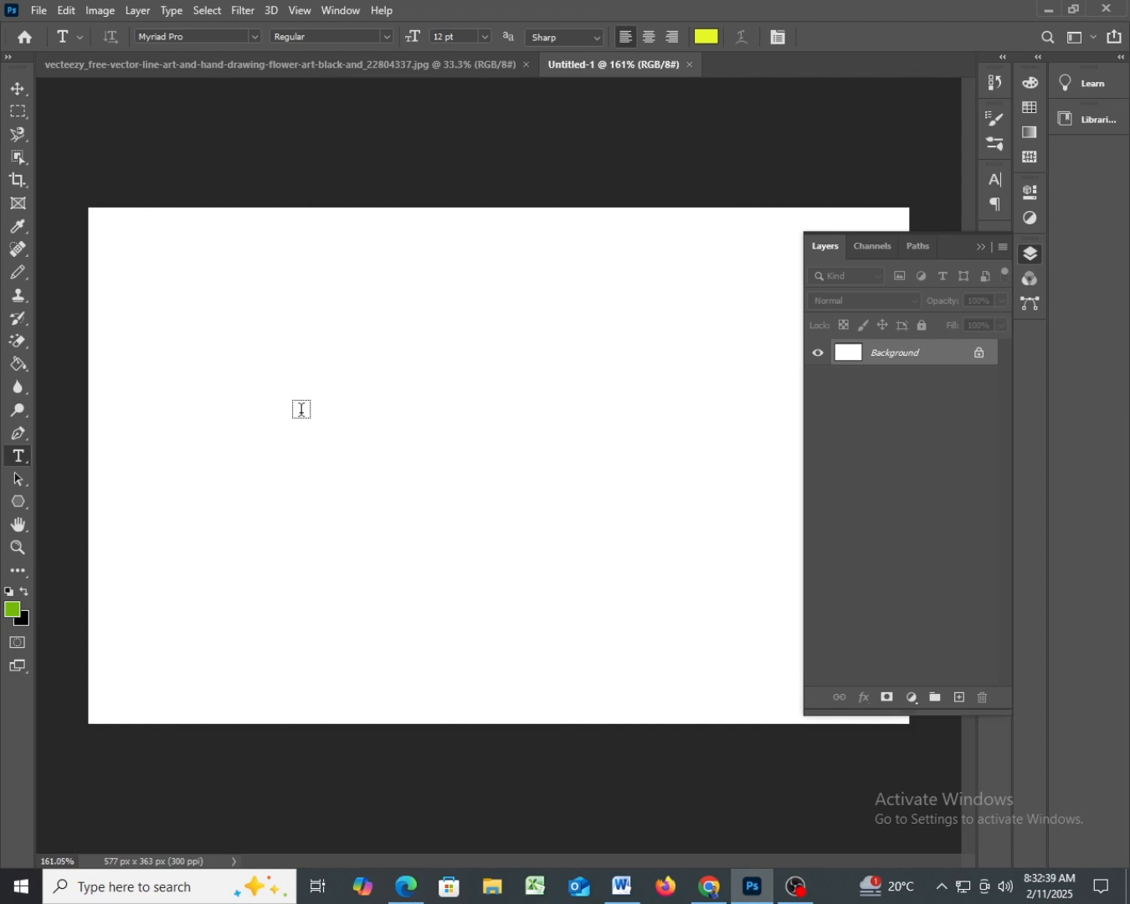
- Add a horizontal text layer reading a capital "H" on the left half of the white canvas
click(301, 410)
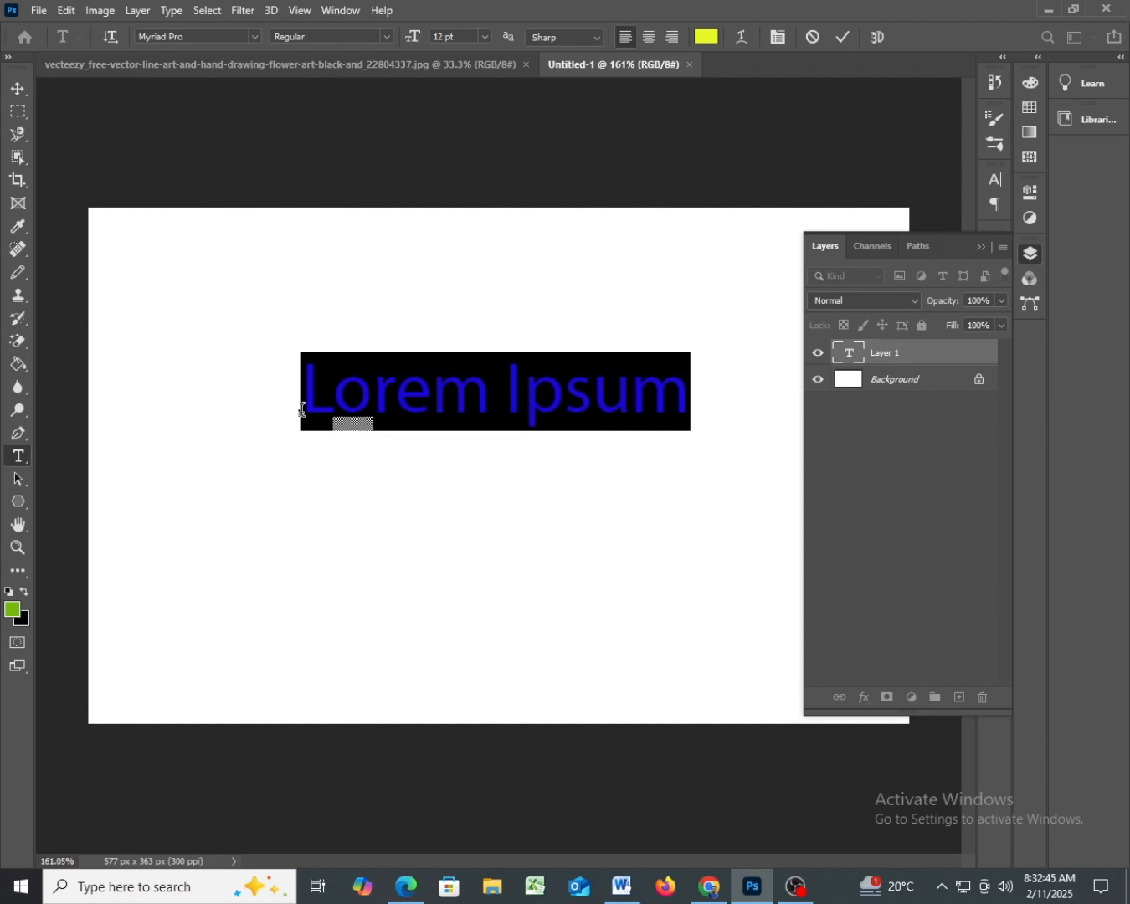
text(h)
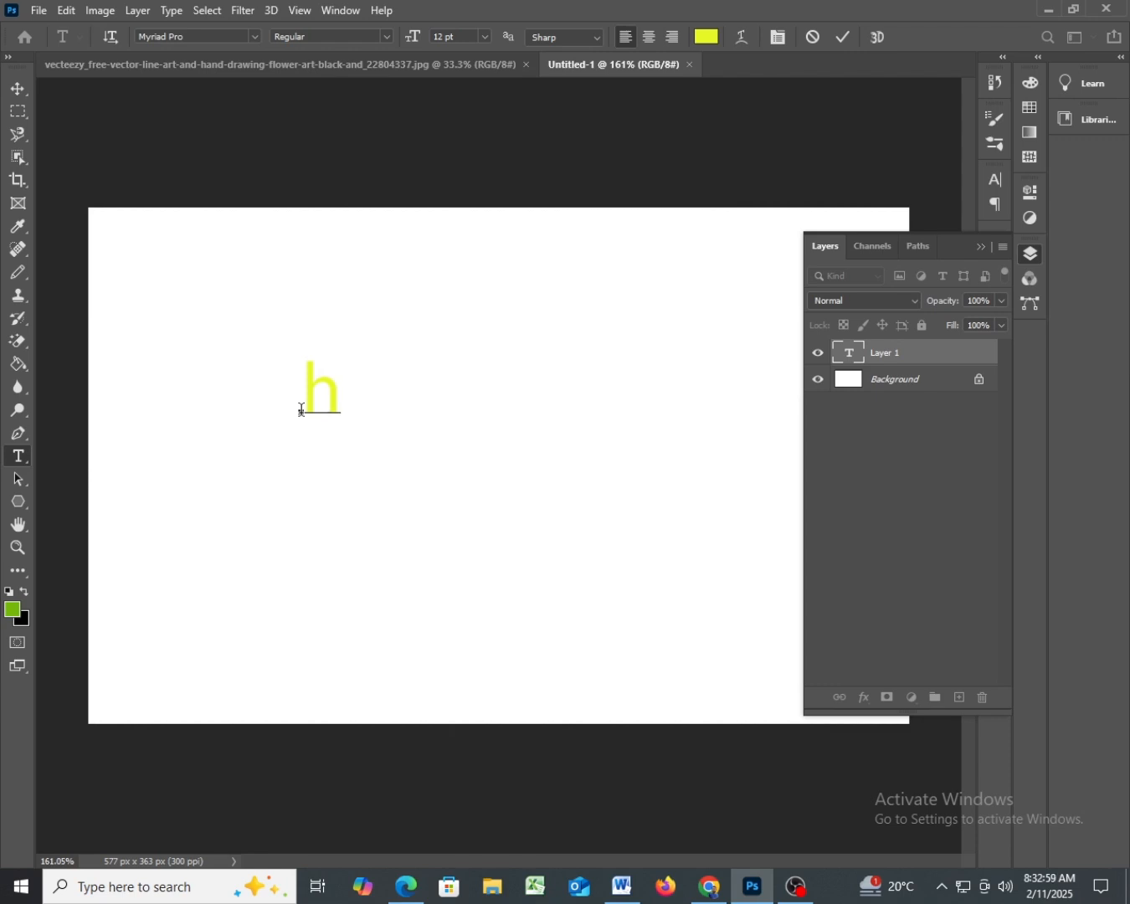
key(BackSpace)
text(H)
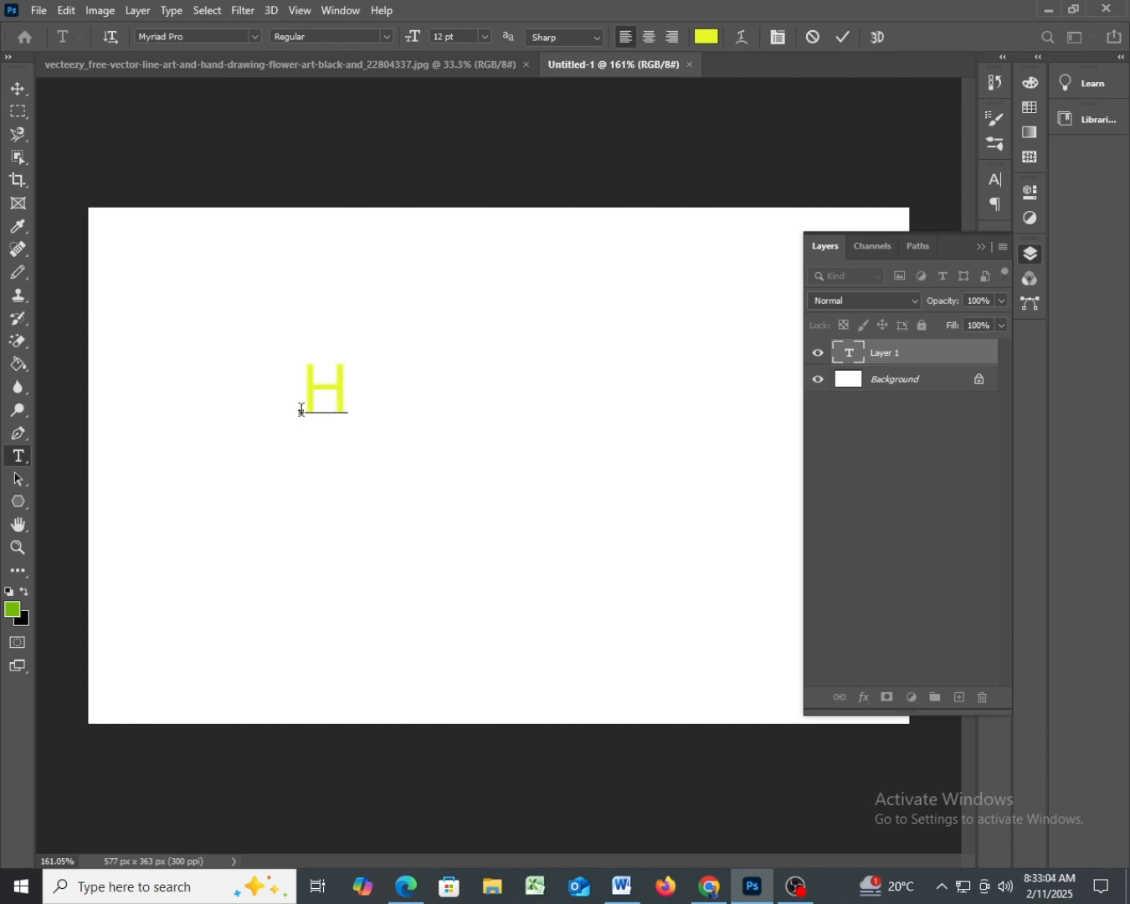
- Commit the text and use the Move tool to shift the H down and to the right on the canvas
click(20, 91)
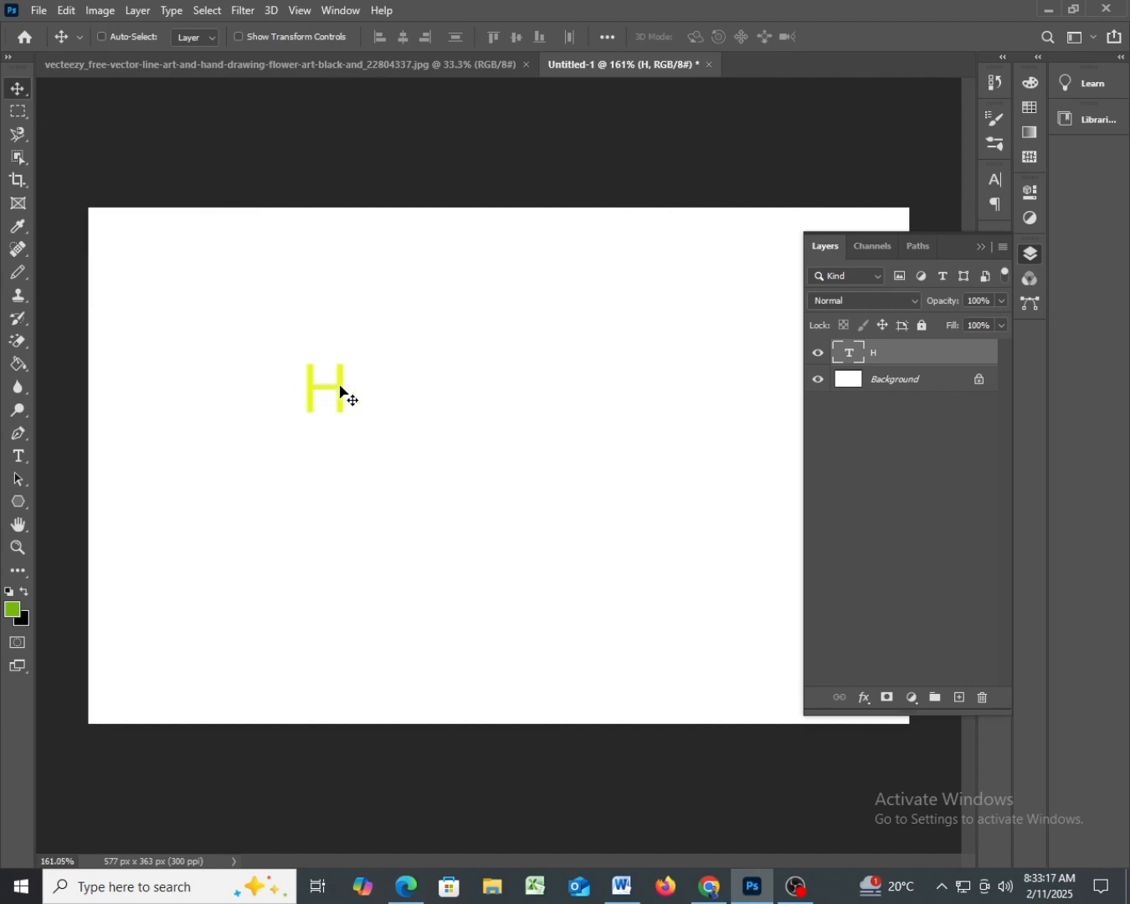
drag(344, 390, 411, 459)
key(ctrl)
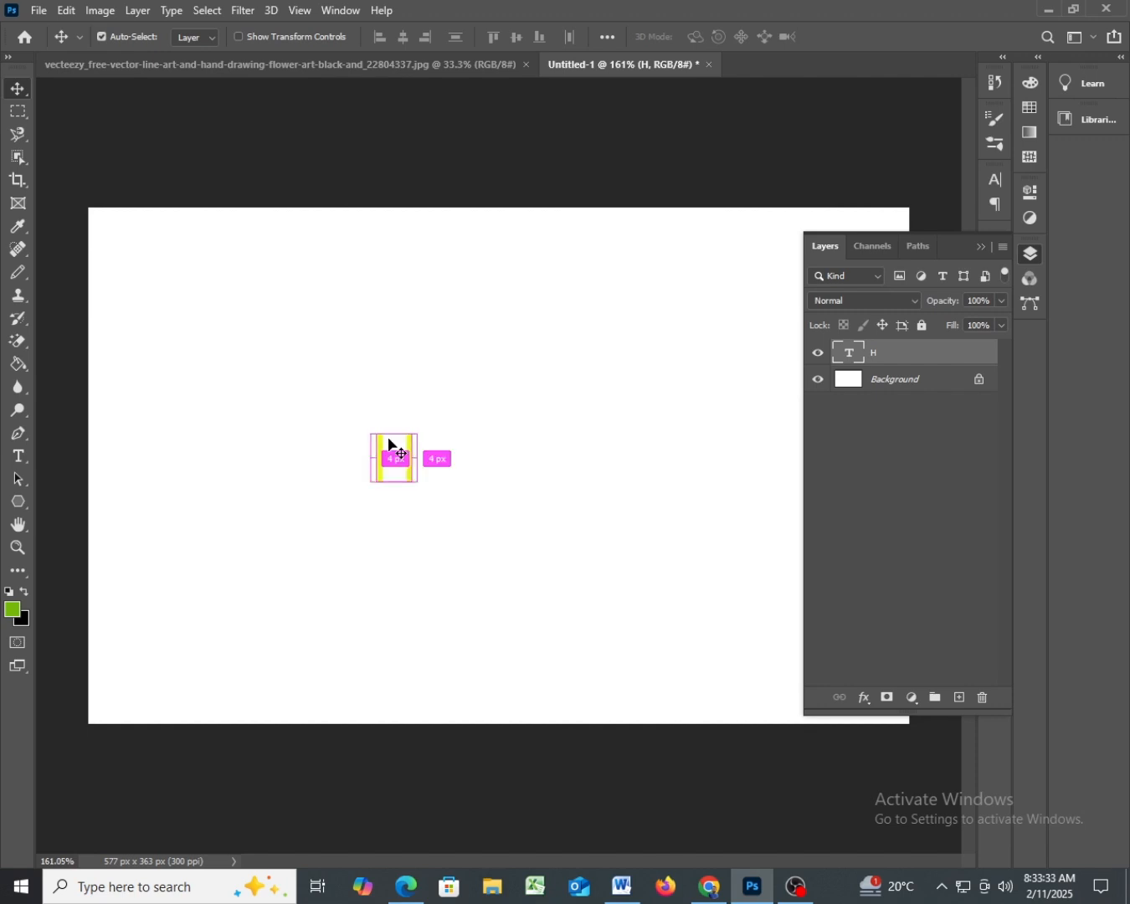
- Free-transform the H to about 379% scale with a rotation of about -35°, and shift it up and left
key(ctrl+t)
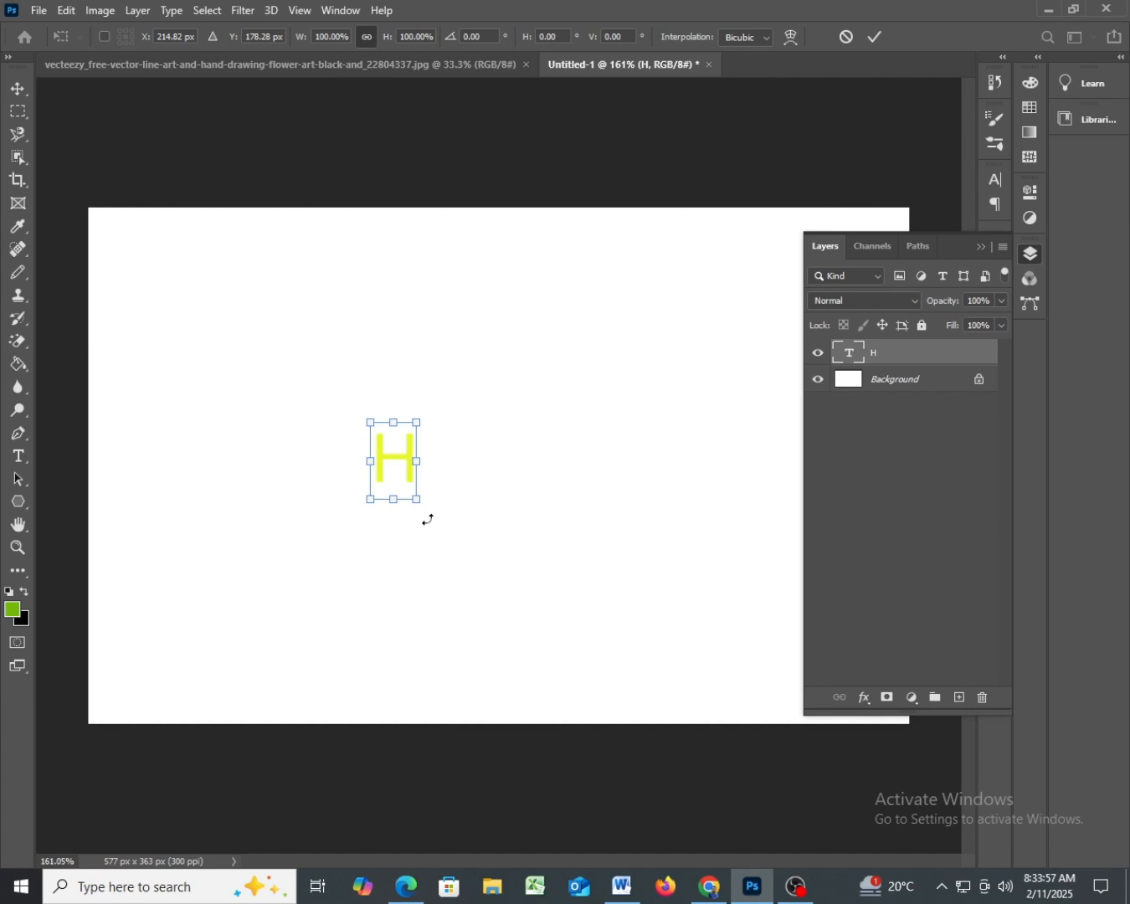
drag(428, 520, 668, 541)
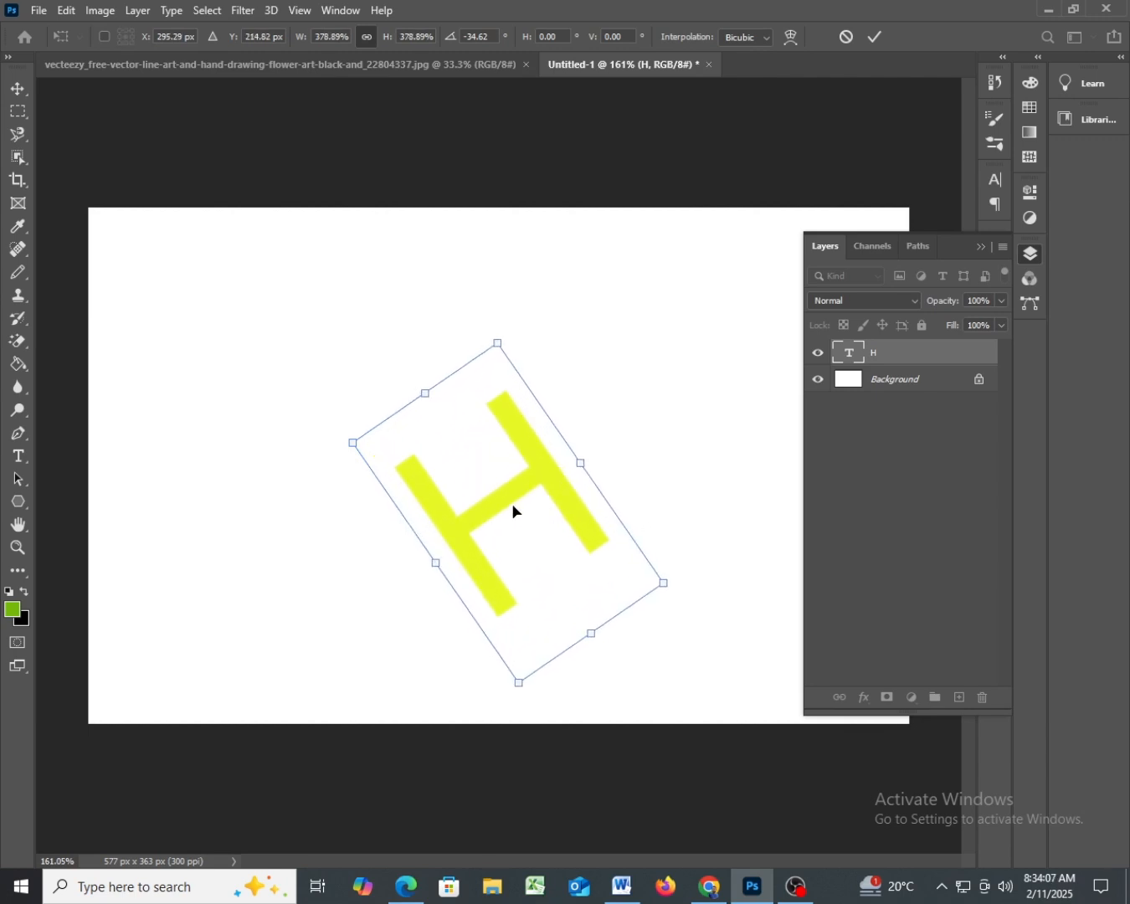
drag(505, 504, 429, 444)
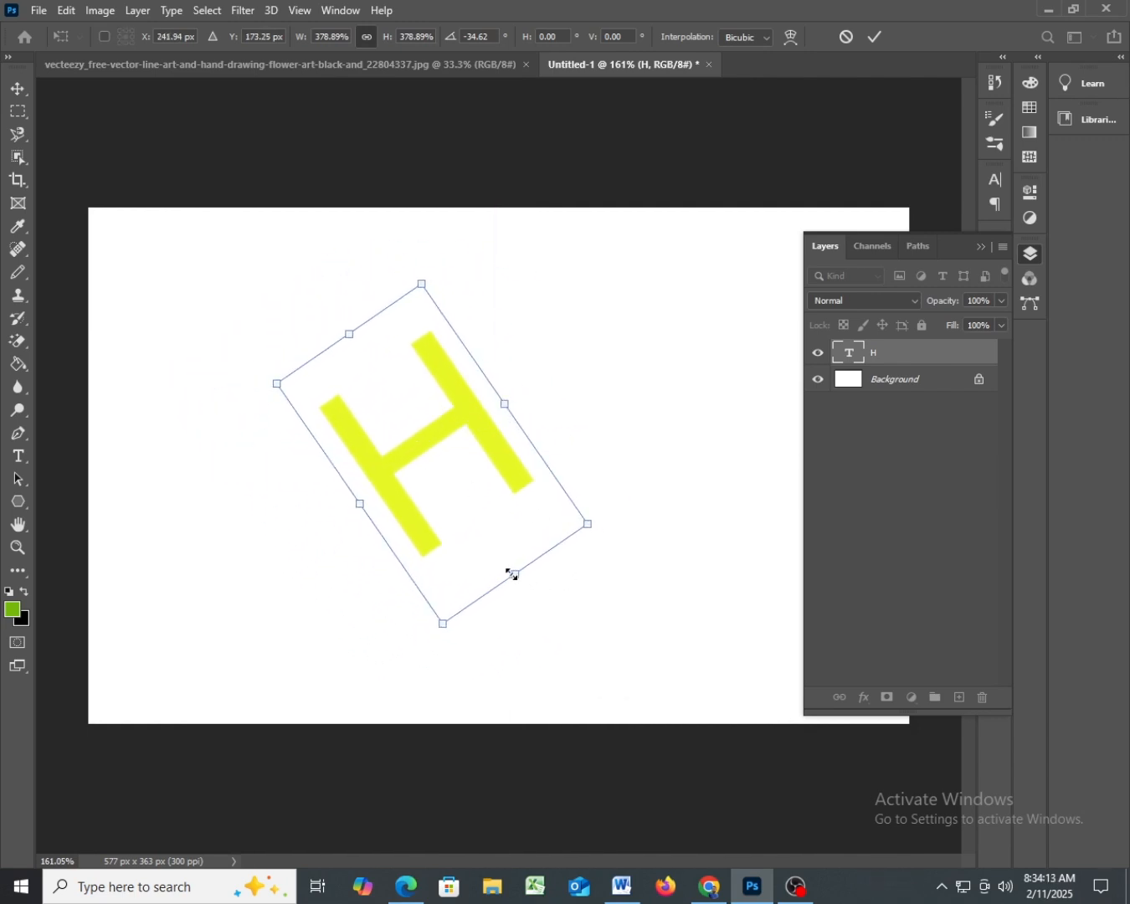
- Enlarge the tilted H proportionally to about 625% and place it over the left half of the canvas
drag(514, 575, 575, 651)
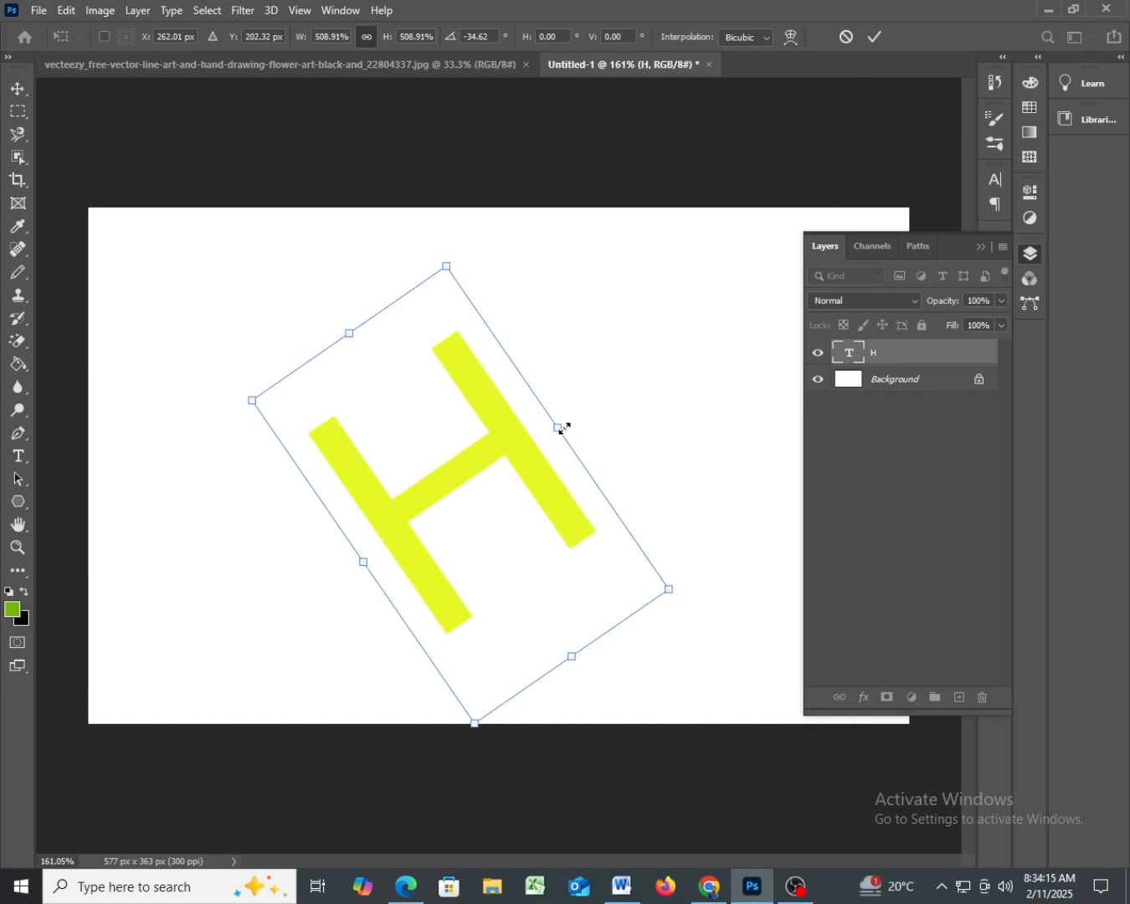
drag(557, 426, 622, 383)
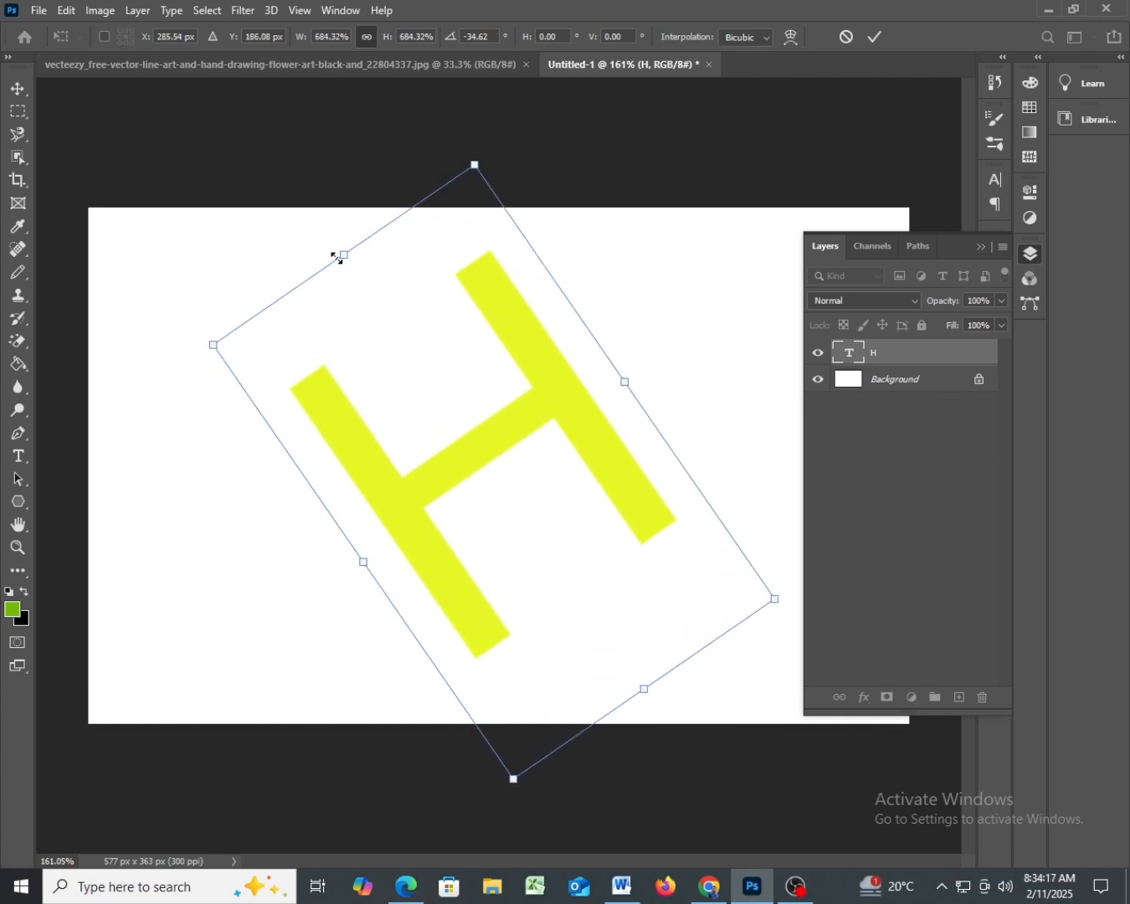
drag(348, 255, 305, 199)
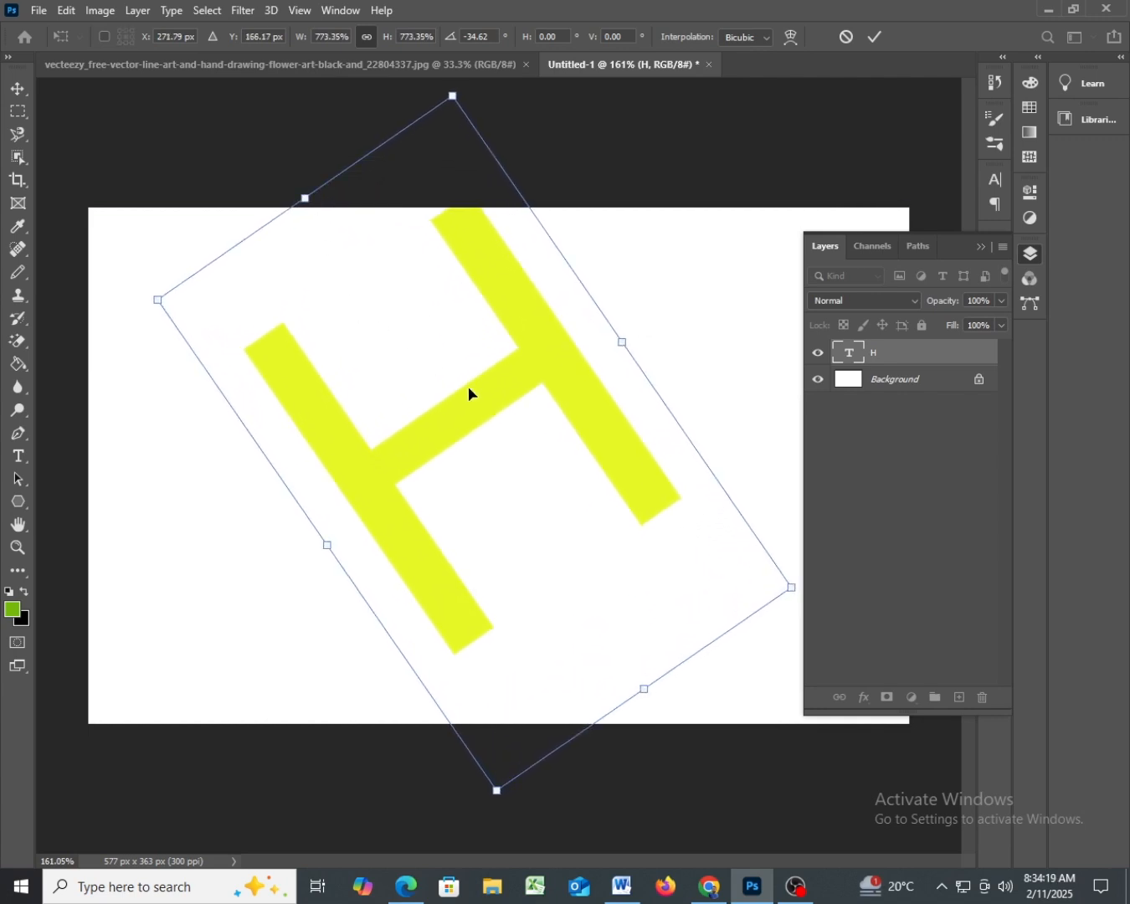
drag(621, 341, 565, 381)
drag(537, 440, 475, 466)
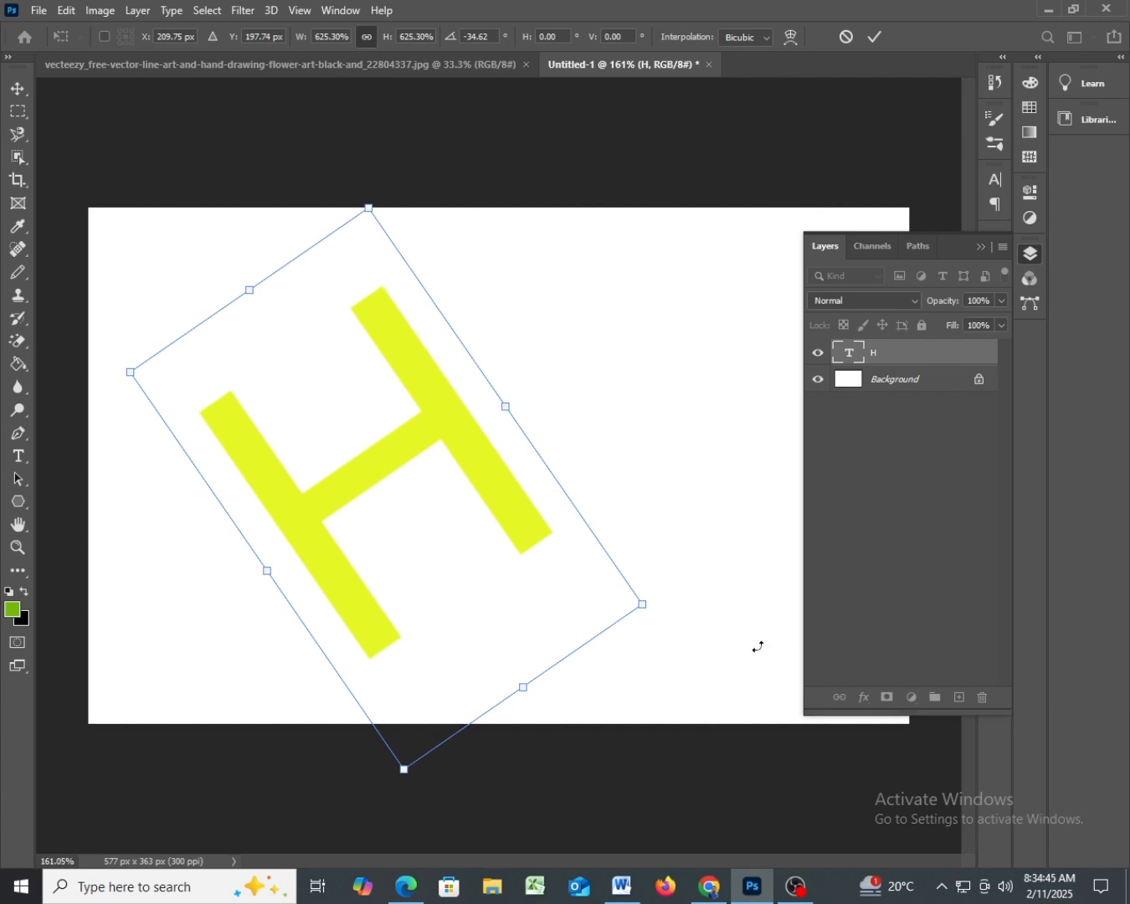
- Rotate the H nearly upright to about 1° and reposition it so its bounding box fits within the canvas
drag(758, 647, 584, 796)
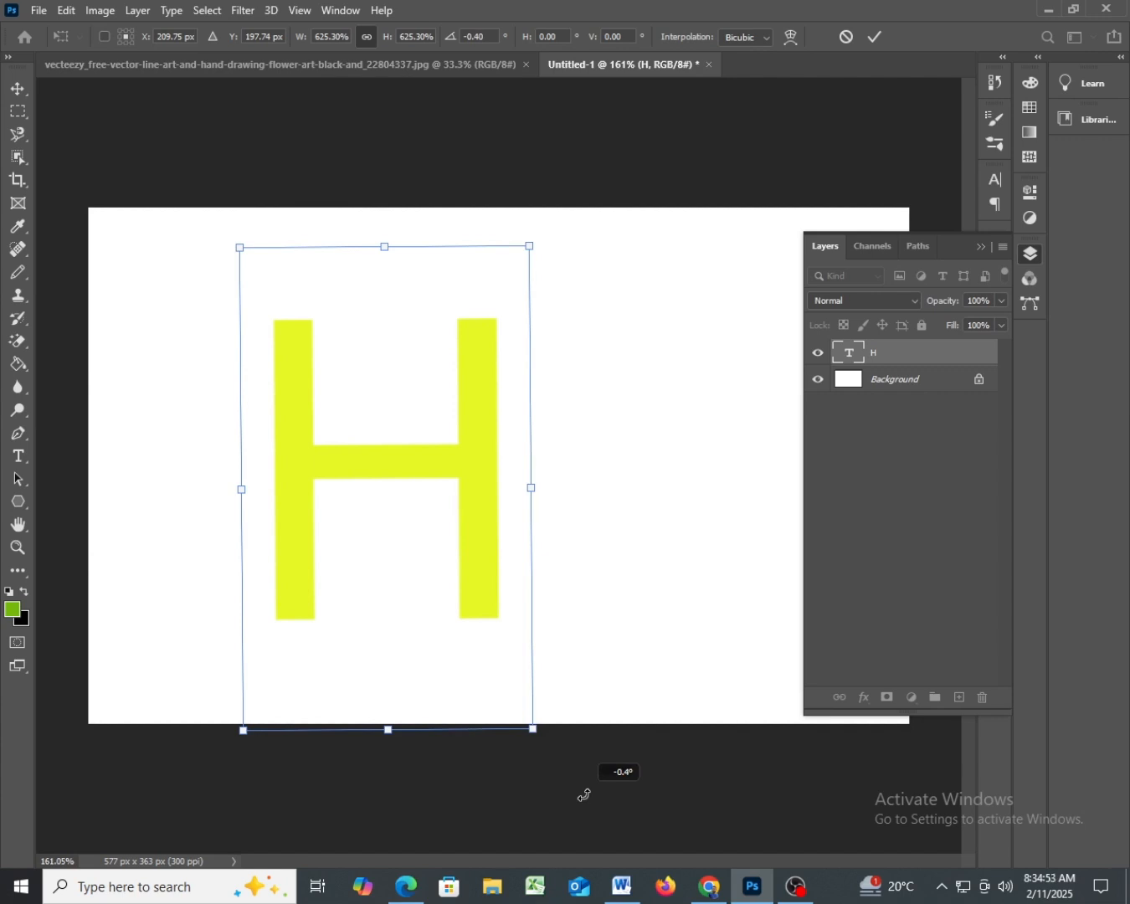
mouse_move(584, 796)
mouse_down()
mouse_move(515, 808)
mouse_move(580, 801)
mouse_up()
drag(466, 470, 477, 417)
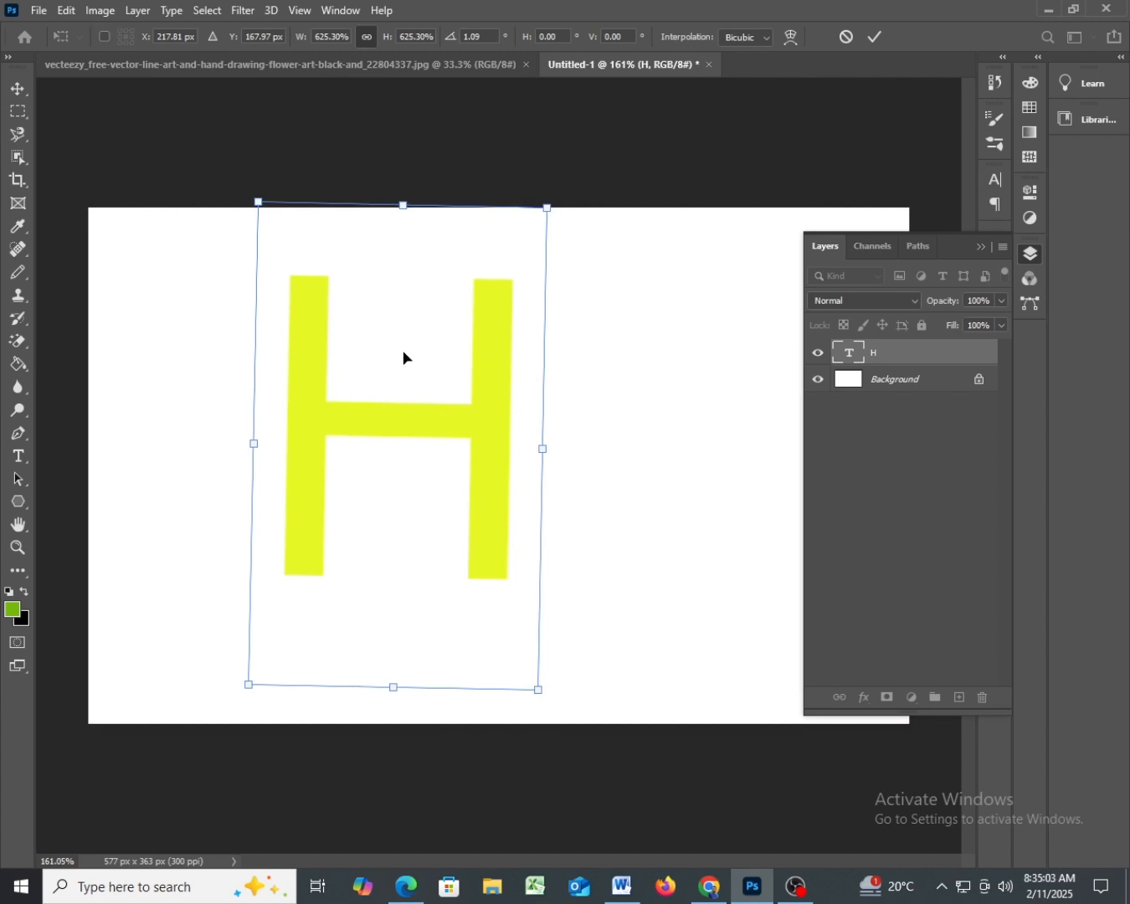
drag(509, 473, 505, 506)
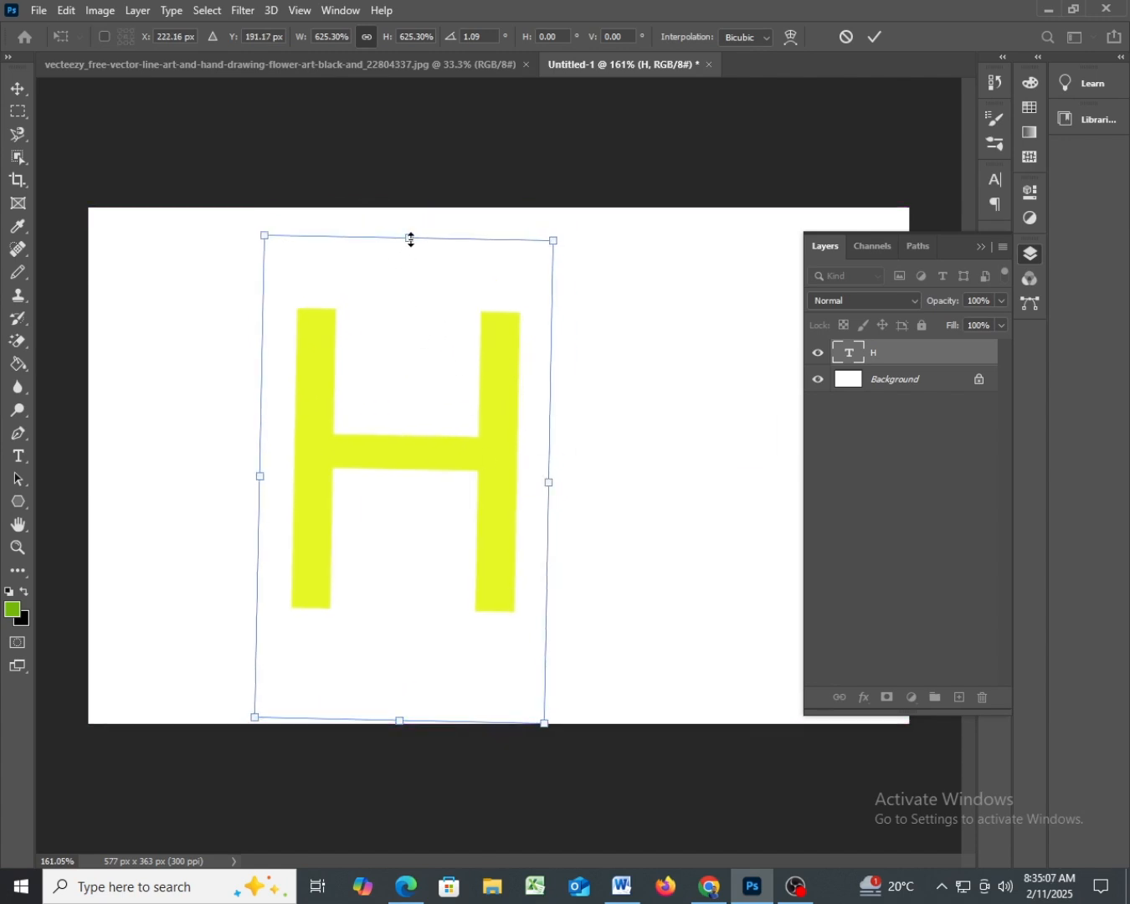
- Reduce only the H's height to about 470% and shift it closer to the canvas centre
drag(410, 238, 409, 314)
drag(483, 491, 482, 432)
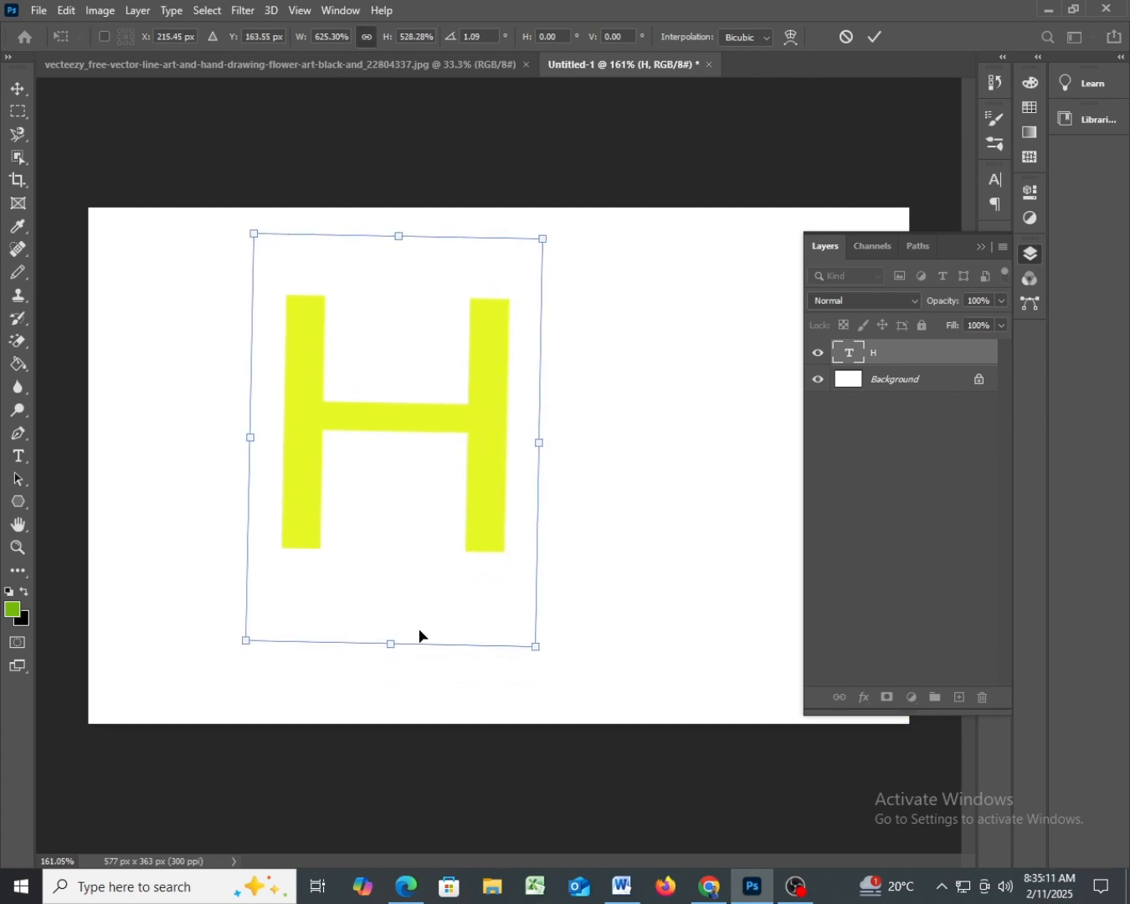
drag(401, 643, 401, 599)
drag(485, 420, 509, 459)
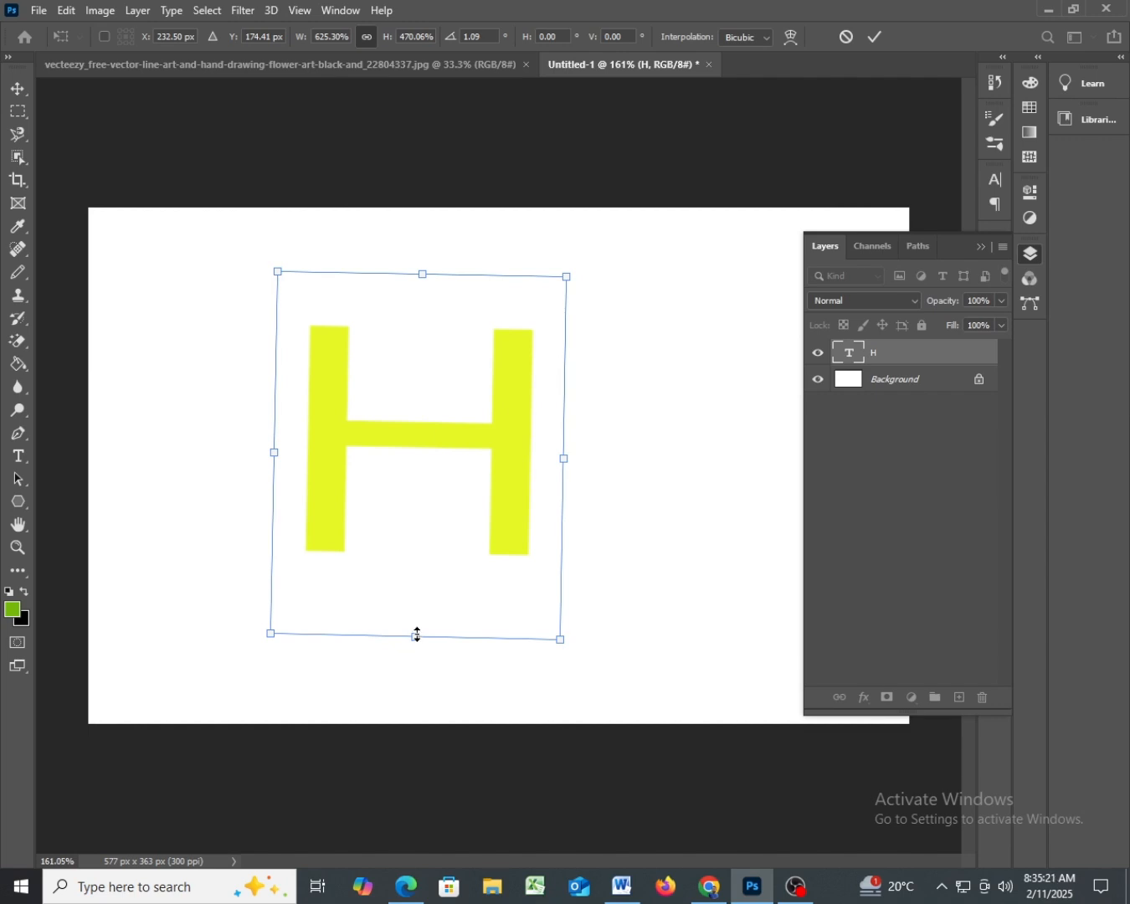
- Squash the H vertically, stretch it to about 692% width and 607% height, and nudge it slightly down
drag(415, 637, 421, 423)
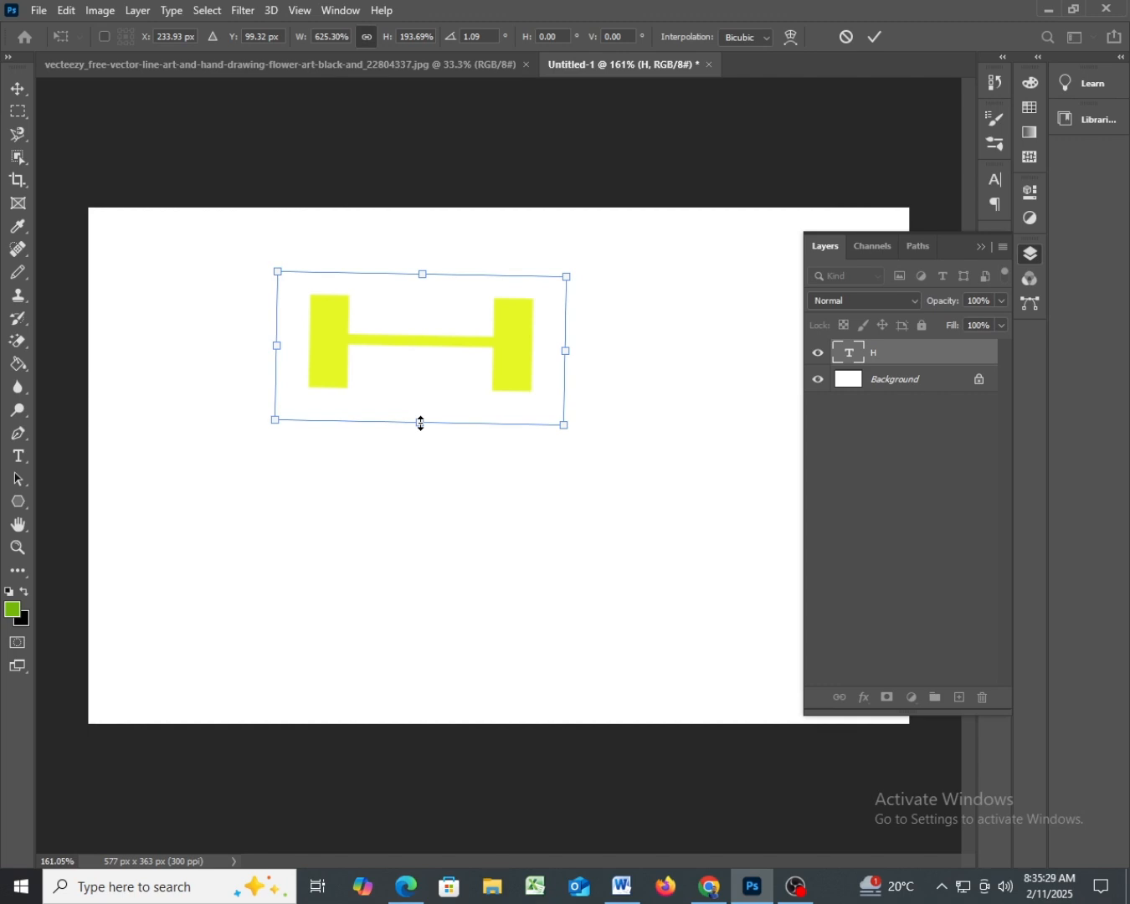
drag(421, 422, 421, 687)
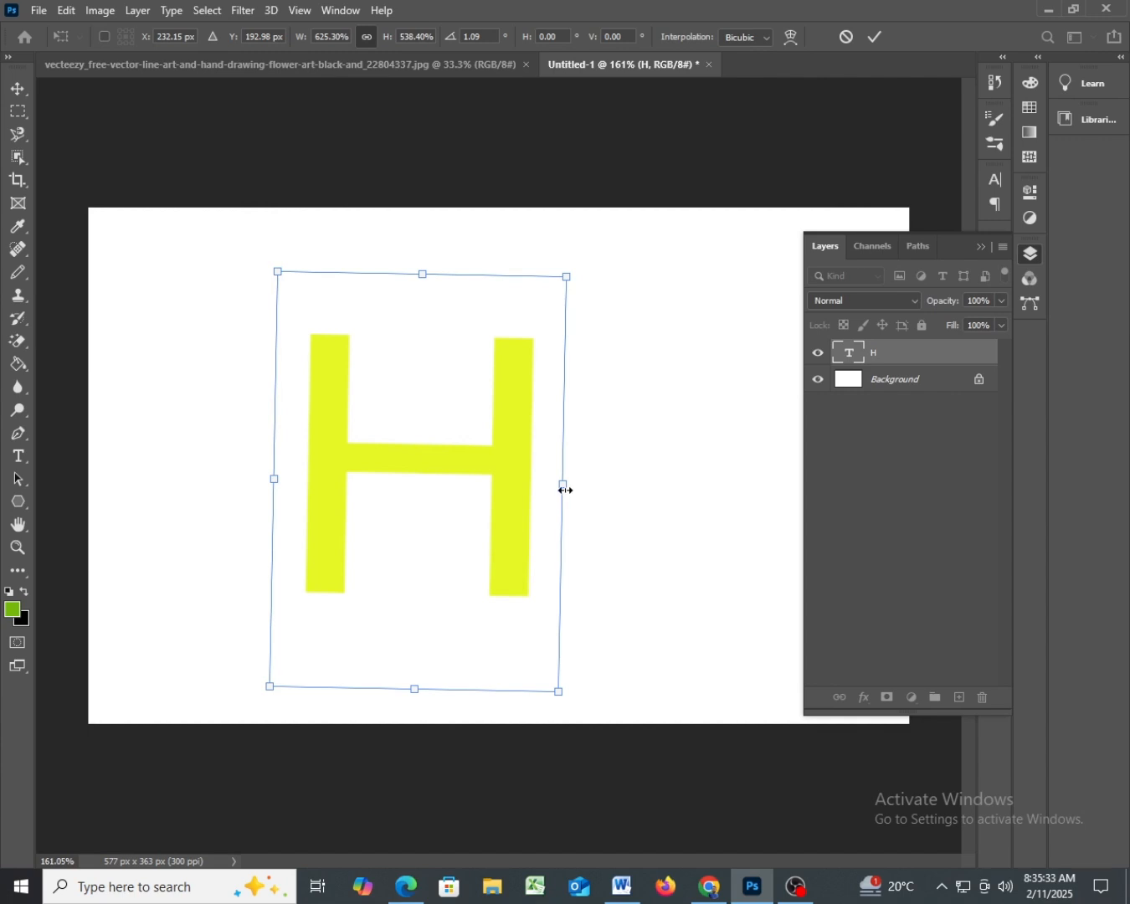
mouse_move(565, 487)
mouse_down()
mouse_move(729, 490)
mouse_move(524, 497)
mouse_move(673, 501)
mouse_move(542, 495)
mouse_move(583, 493)
mouse_move(559, 494)
mouse_up()
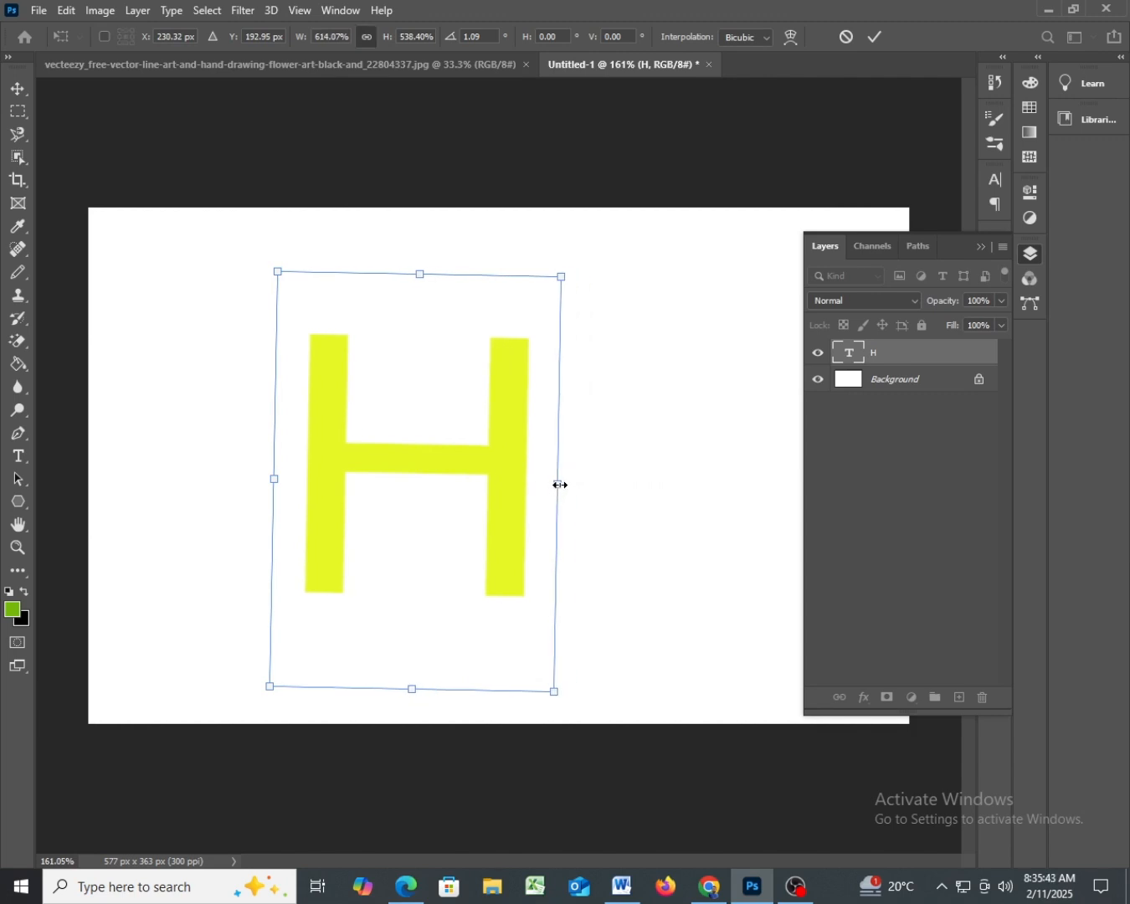
mouse_move(560, 485)
mouse_down()
mouse_move(668, 487)
mouse_move(540, 473)
mouse_move(561, 481)
mouse_move(556, 466)
mouse_up()
drag(303, 476, 271, 469)
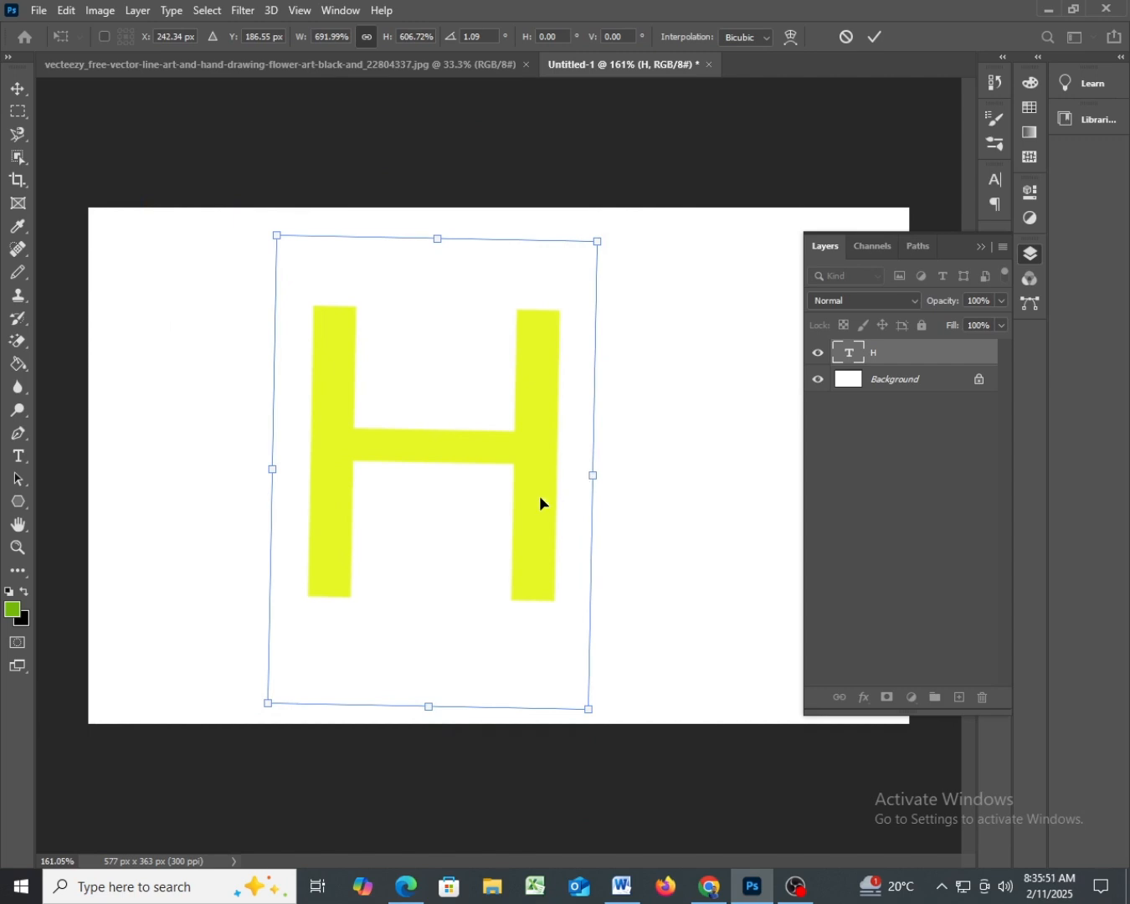
mouse_move(540, 502)
mouse_down()
mouse_move(559, 518)
mouse_move(542, 517)
mouse_up()
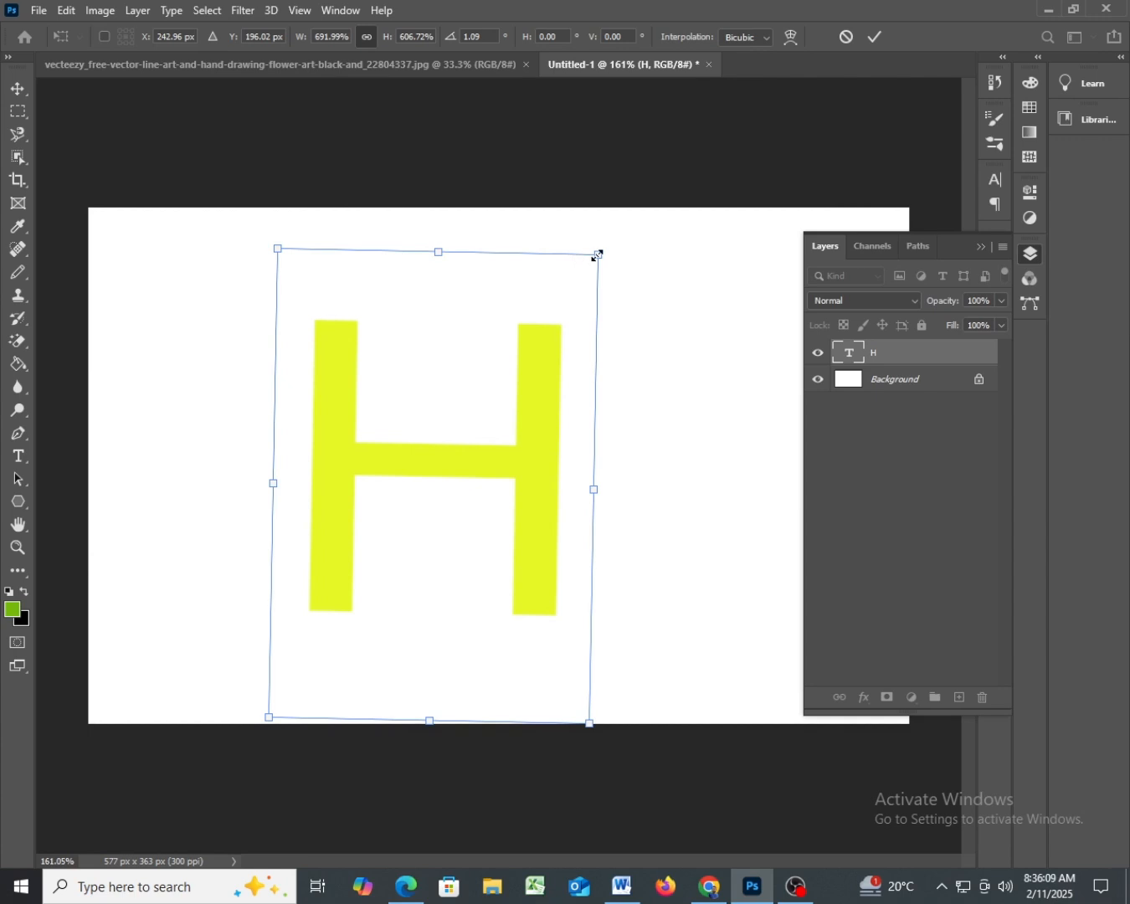
- Resize the H freely to about 459% width and 490% height and position it around X 236 px, Y 203 px
mouse_move(598, 256)
mouse_down()
mouse_move(493, 405)
mouse_move(462, 484)
mouse_move(462, 550)
mouse_move(444, 575)
mouse_move(369, 609)
mouse_move(417, 469)
mouse_move(532, 315)
mouse_move(613, 237)
mouse_move(601, 228)
mouse_up()
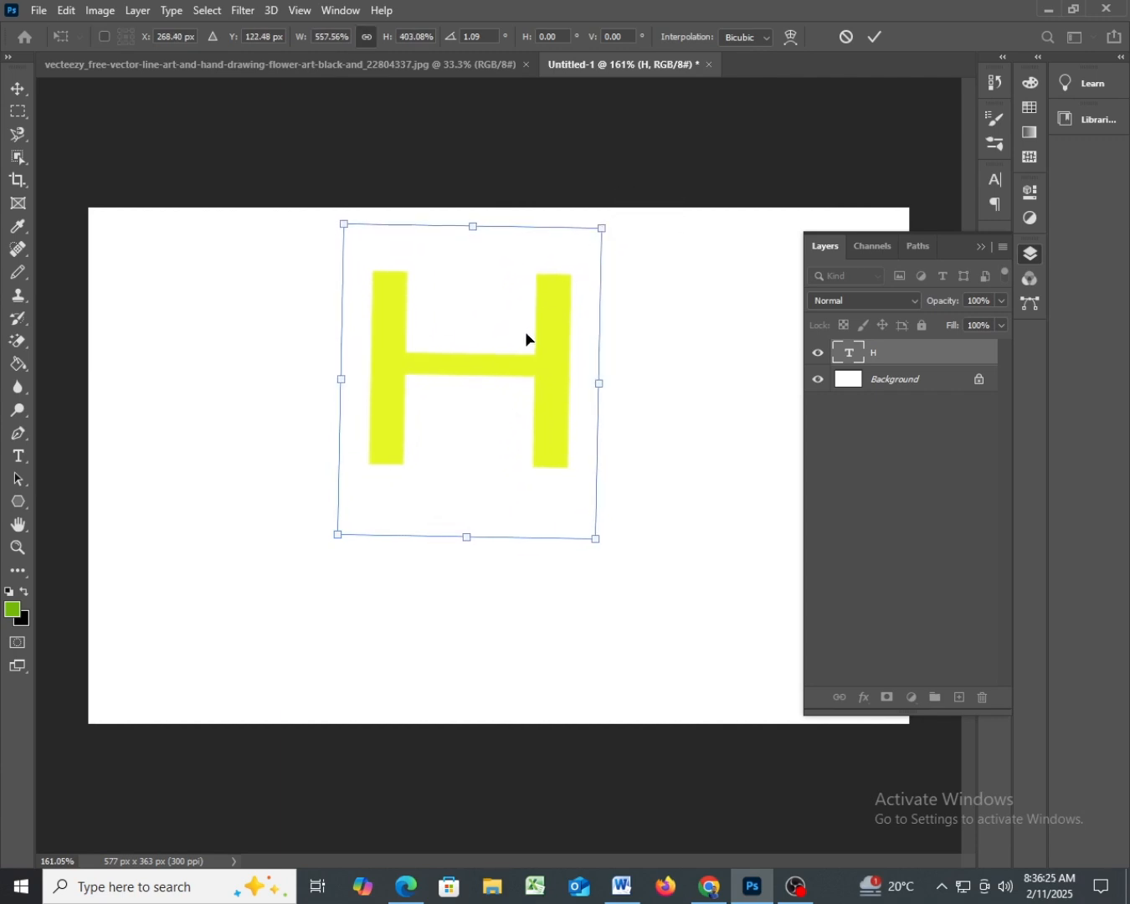
drag(544, 362, 485, 472)
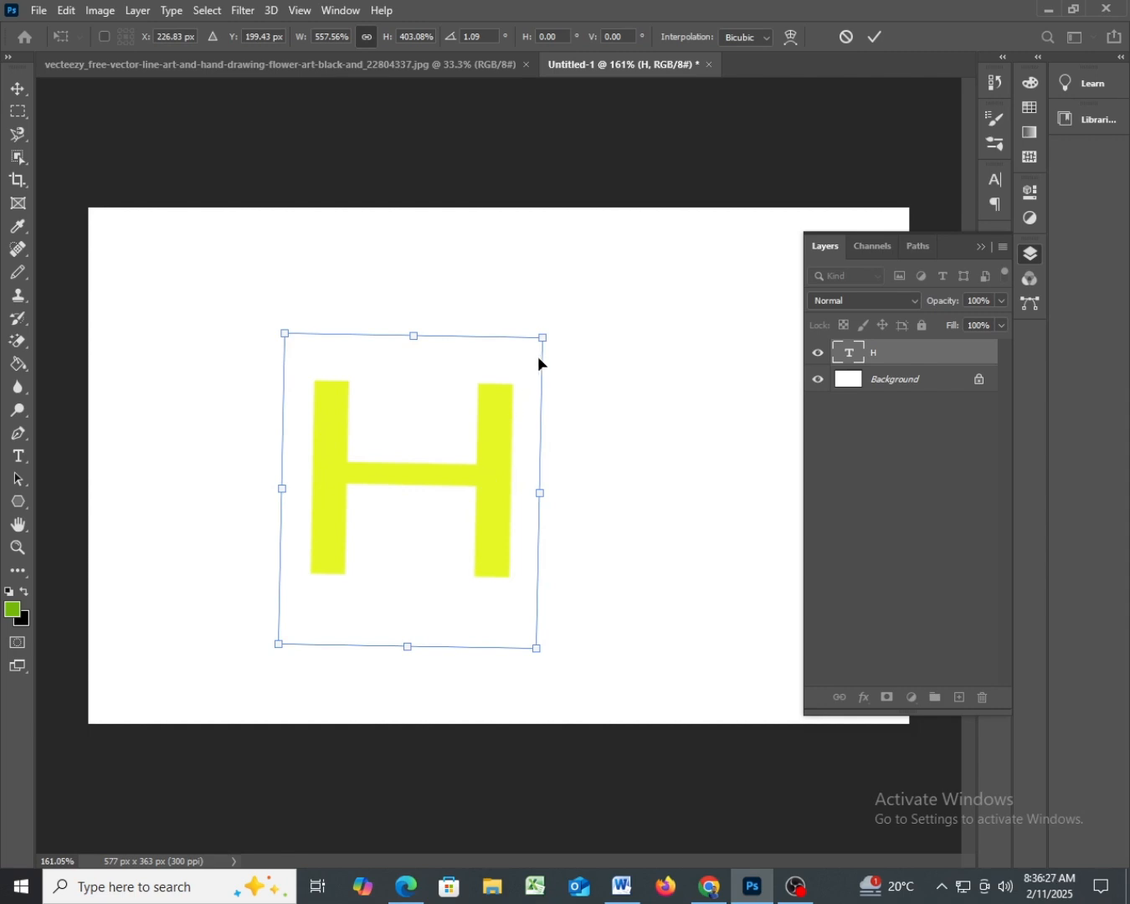
drag(543, 343, 499, 268)
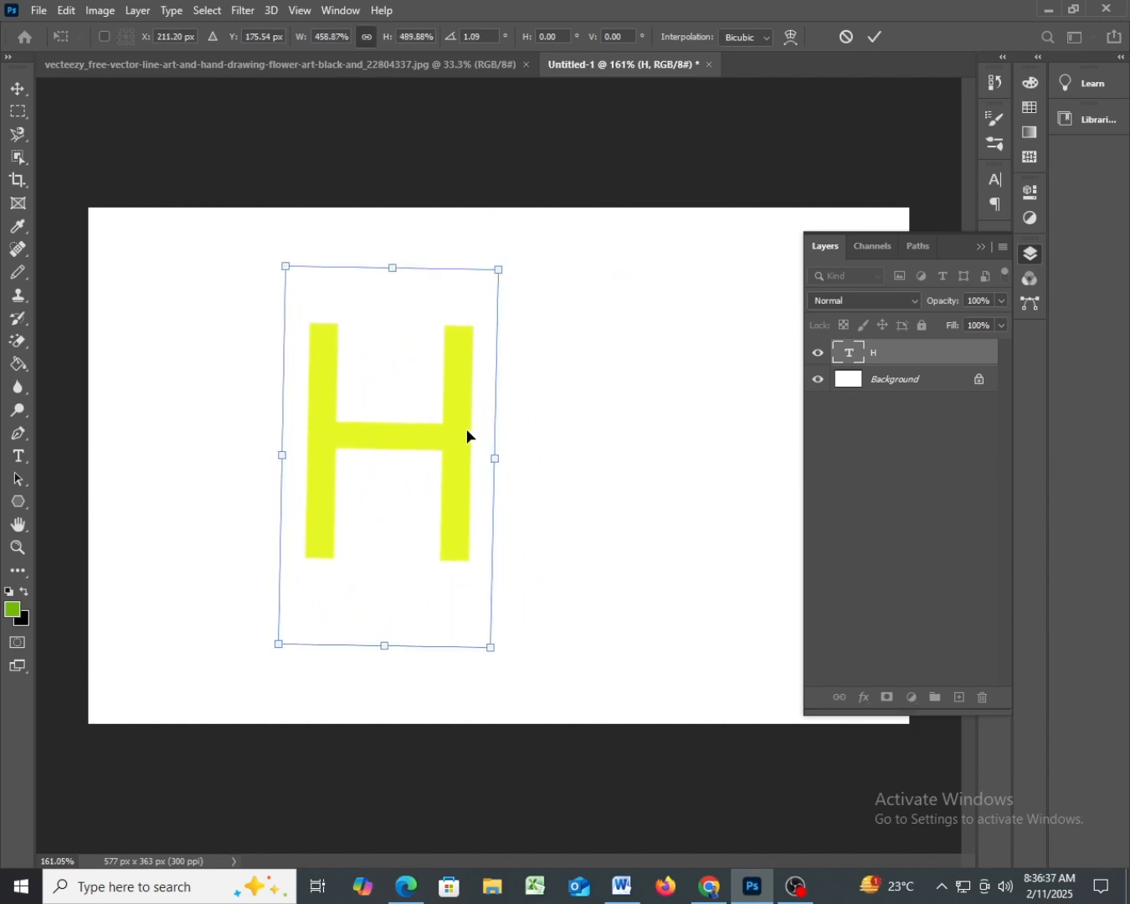
drag(466, 431, 502, 471)
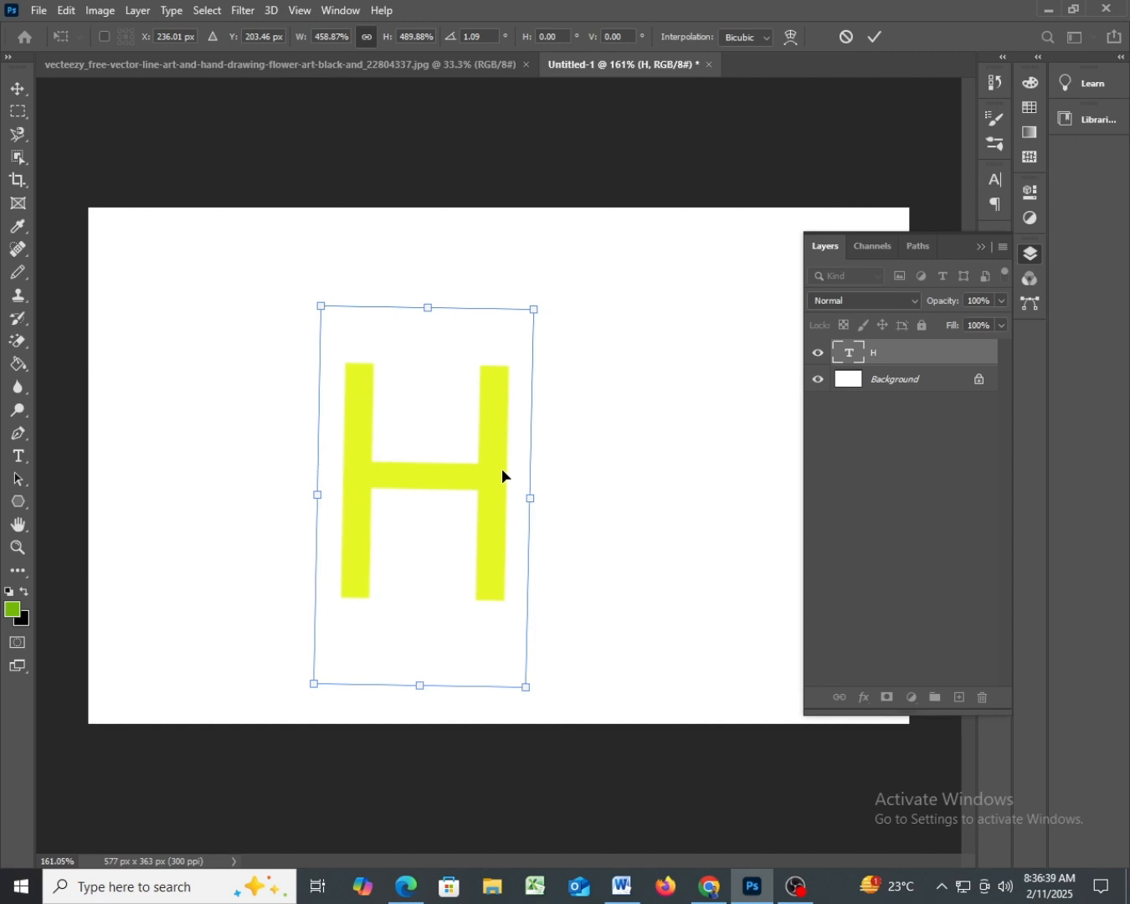
- Use the Rotate transform to tilt the H to about 21° and turn it back upright to about 0.4°
right_click(503, 477)
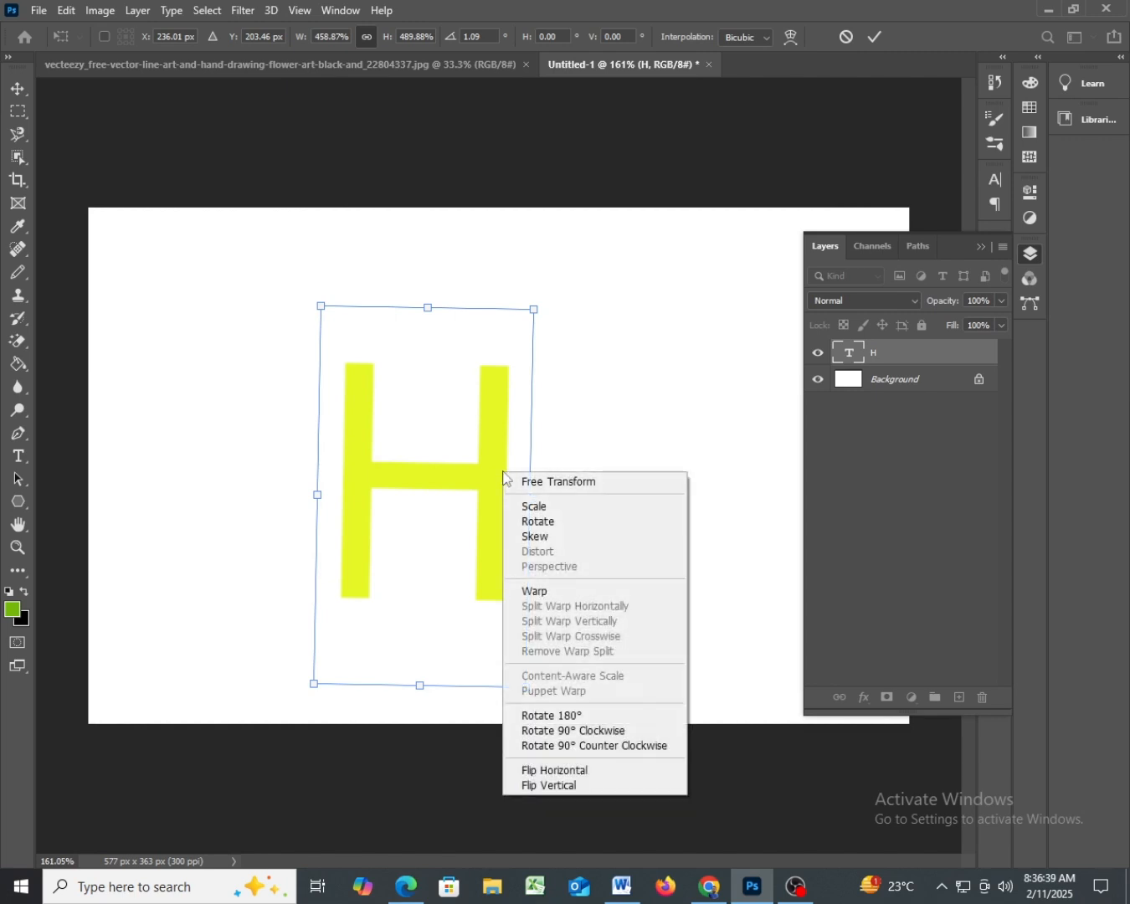
click(581, 522)
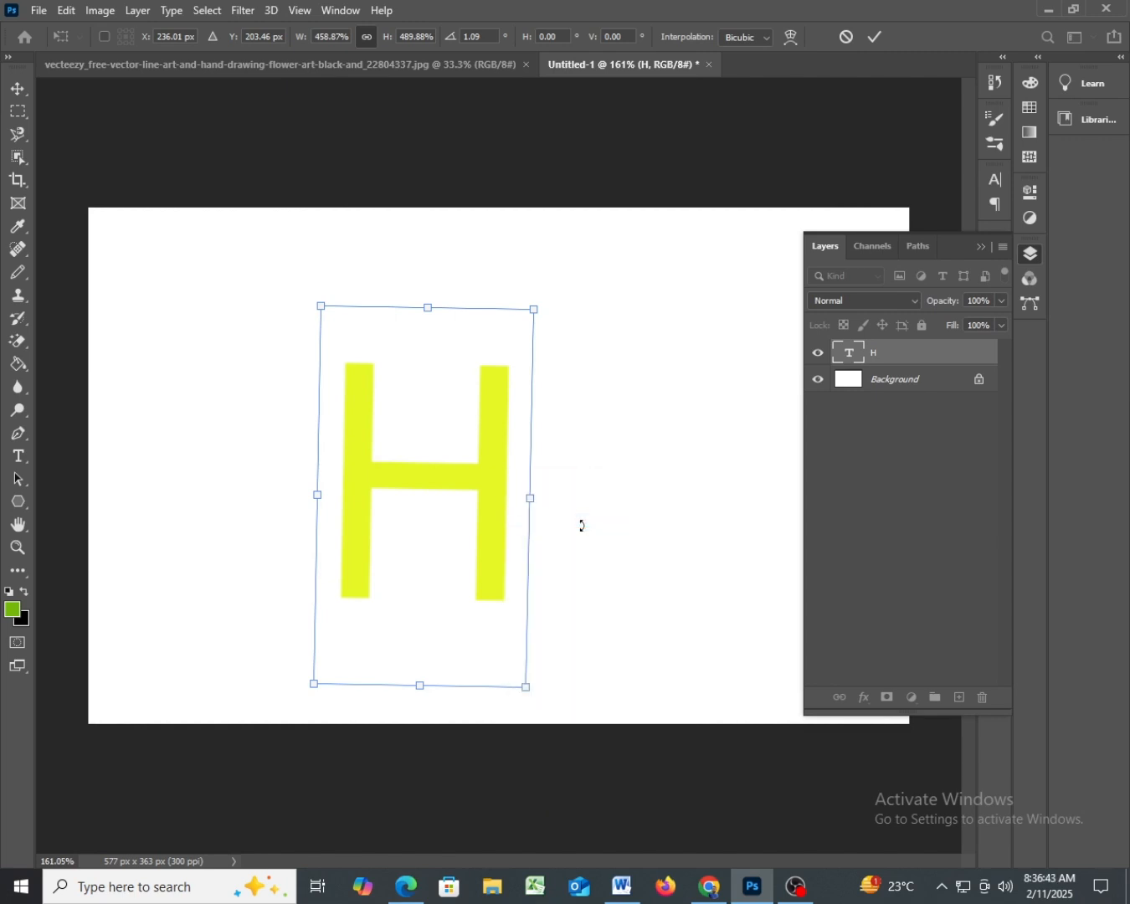
drag(619, 499, 663, 589)
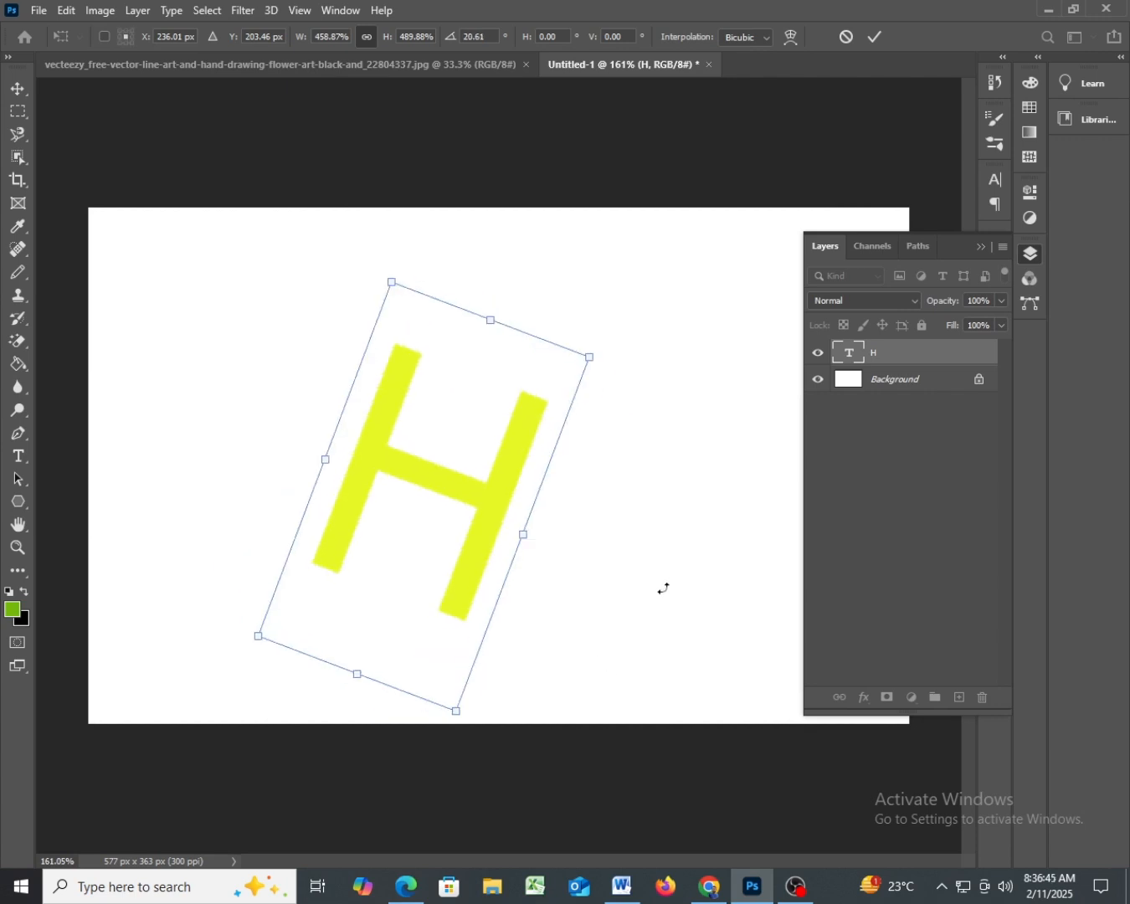
drag(709, 349, 614, 321)
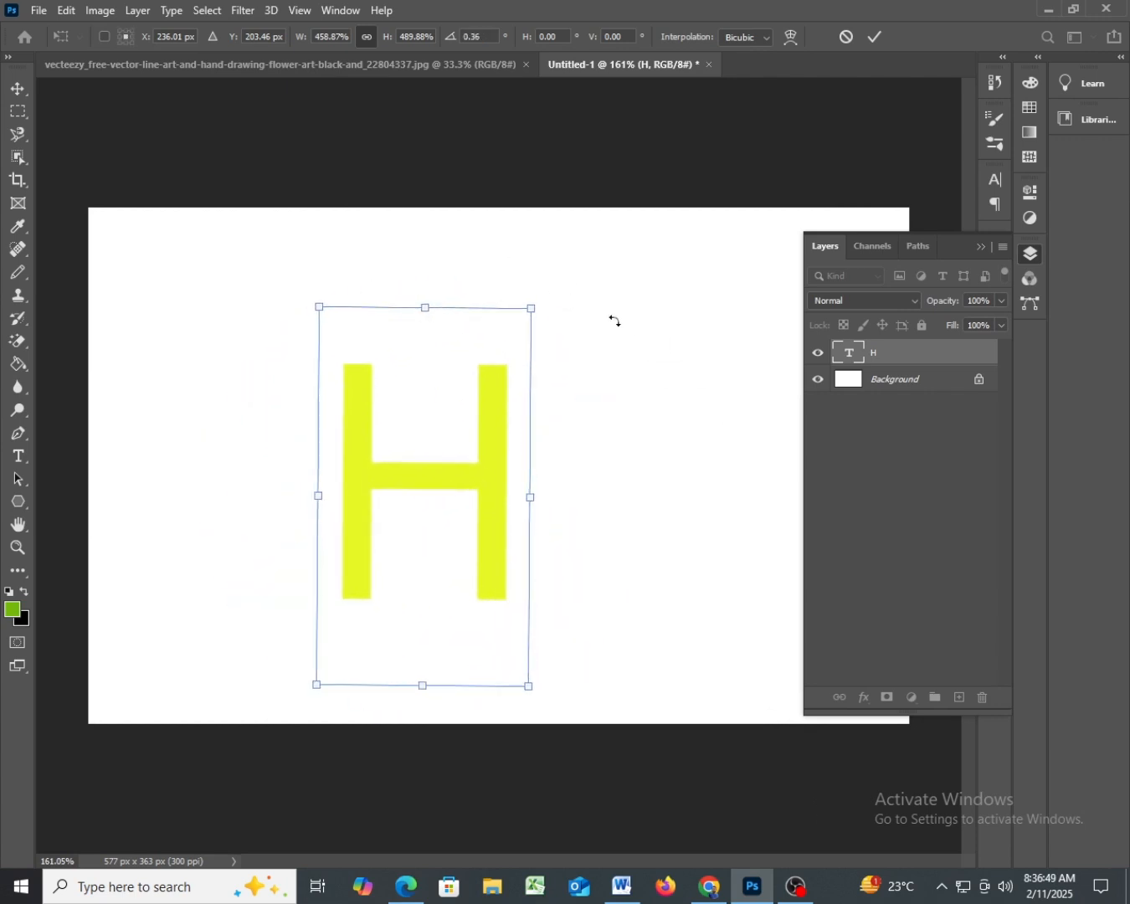
- Apply Rotate 180° to the H, raise it to about Y 181.5 px, and rotate it freehand by about half a turn
right_click(501, 480)
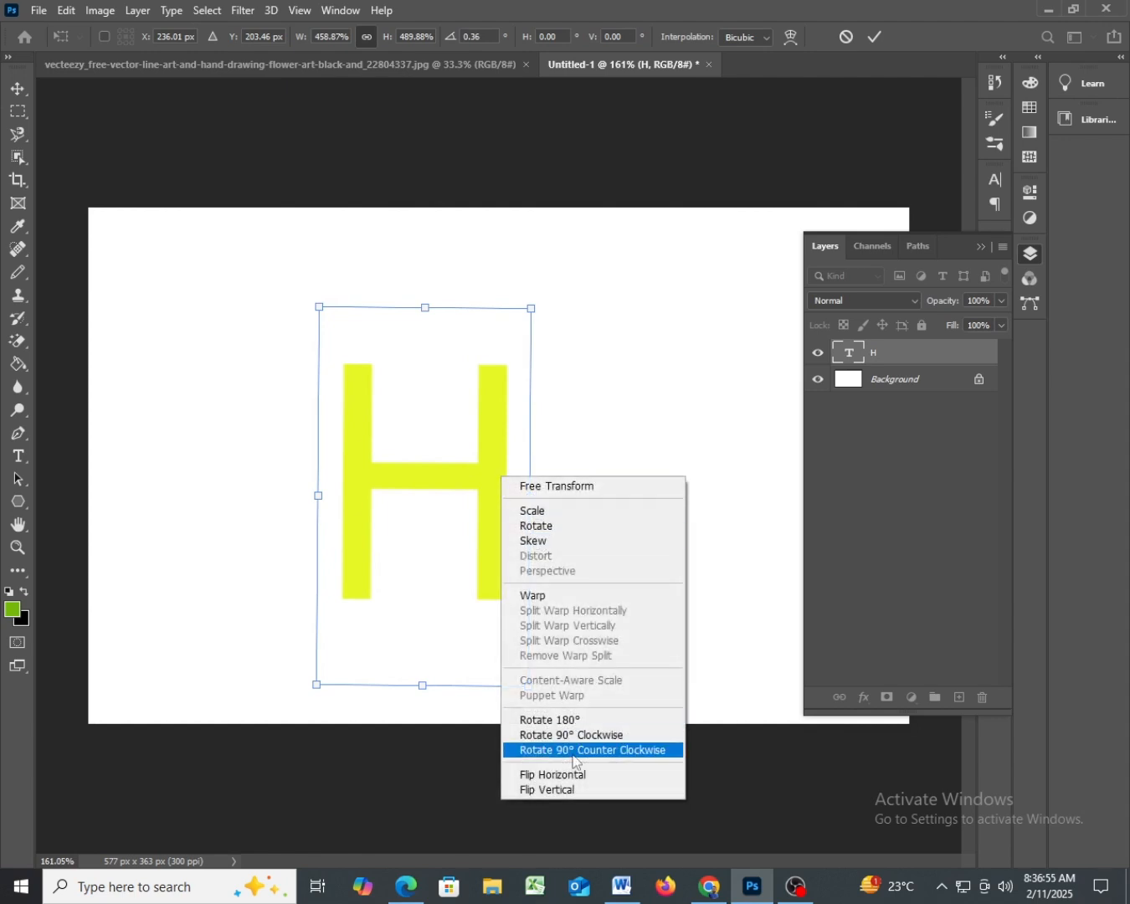
click(560, 722)
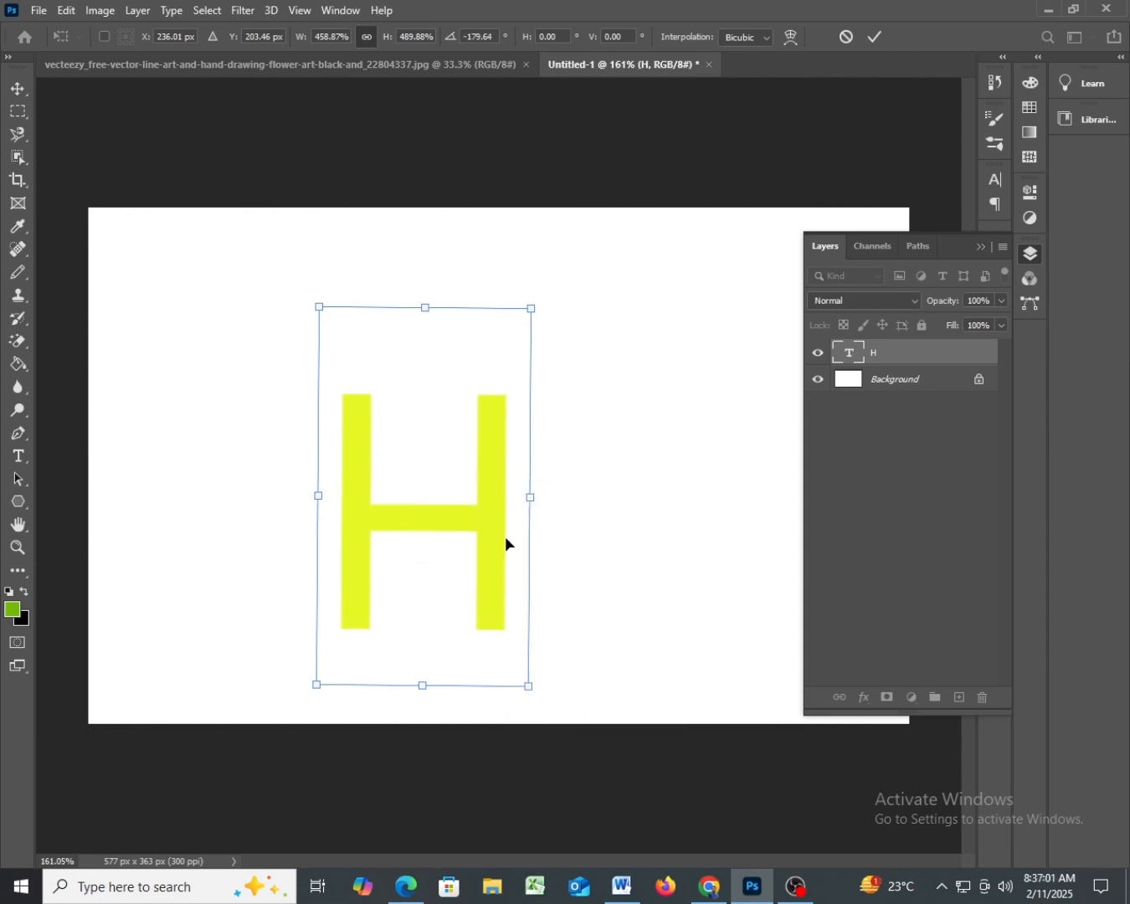
drag(493, 521, 493, 488)
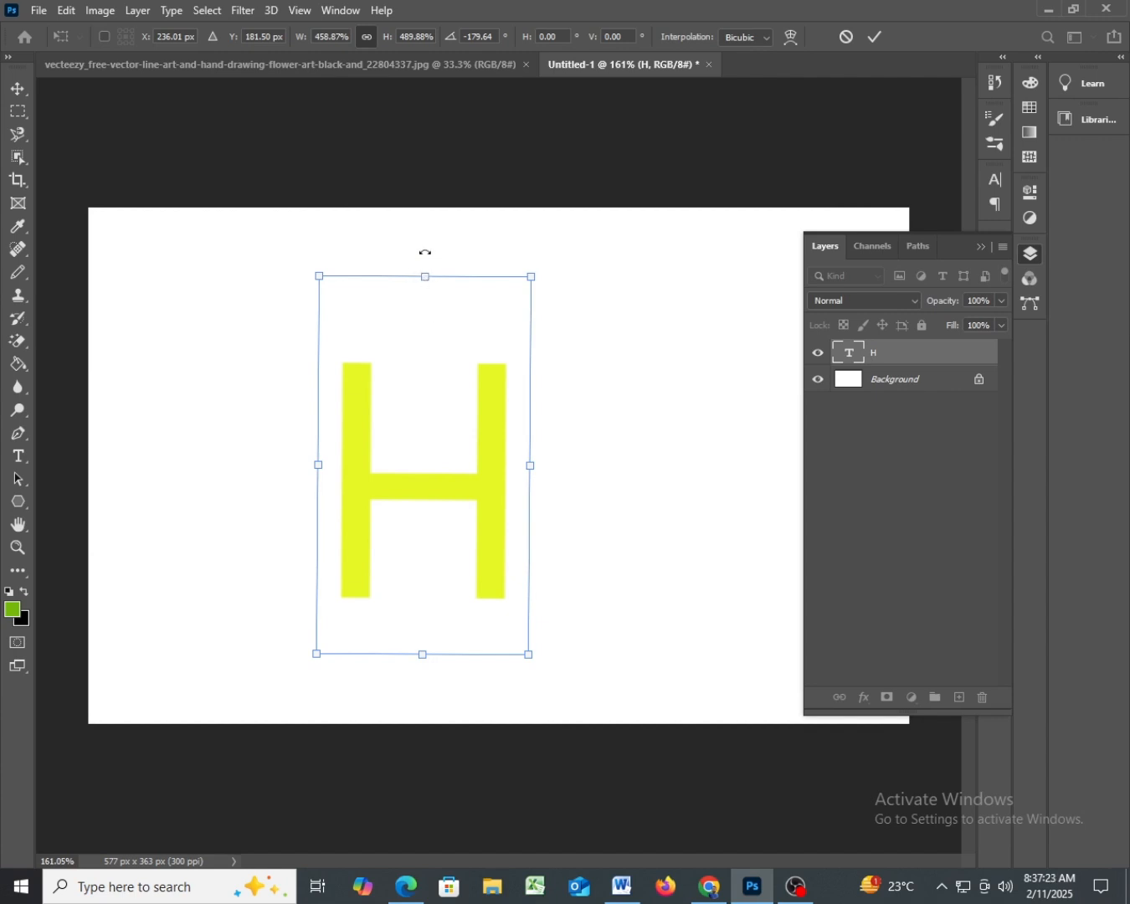
drag(425, 252, 424, 634)
key(Return)
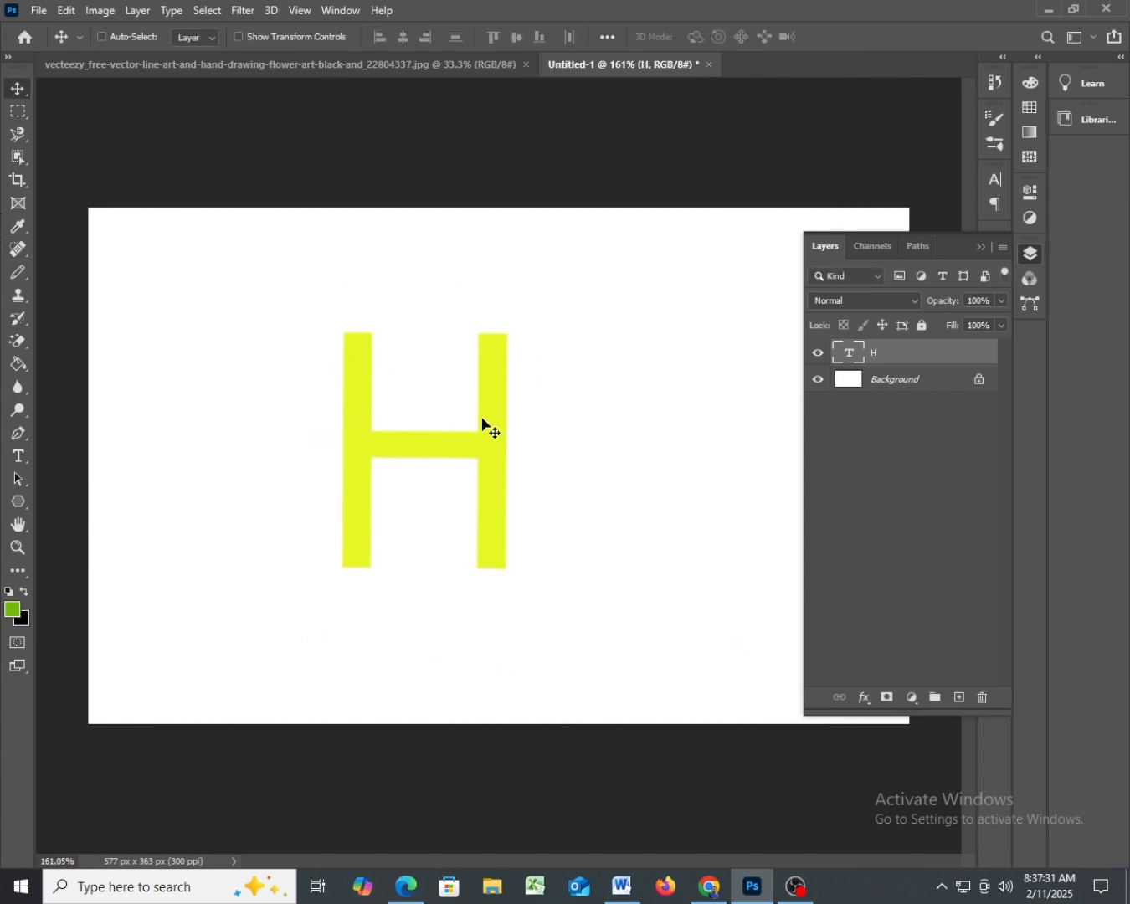
- Shift the H slightly right to about X 250 px and show the rulers
mouse_move(411, 441)
mouse_down()
mouse_move(473, 440)
mouse_move(431, 439)
mouse_up()
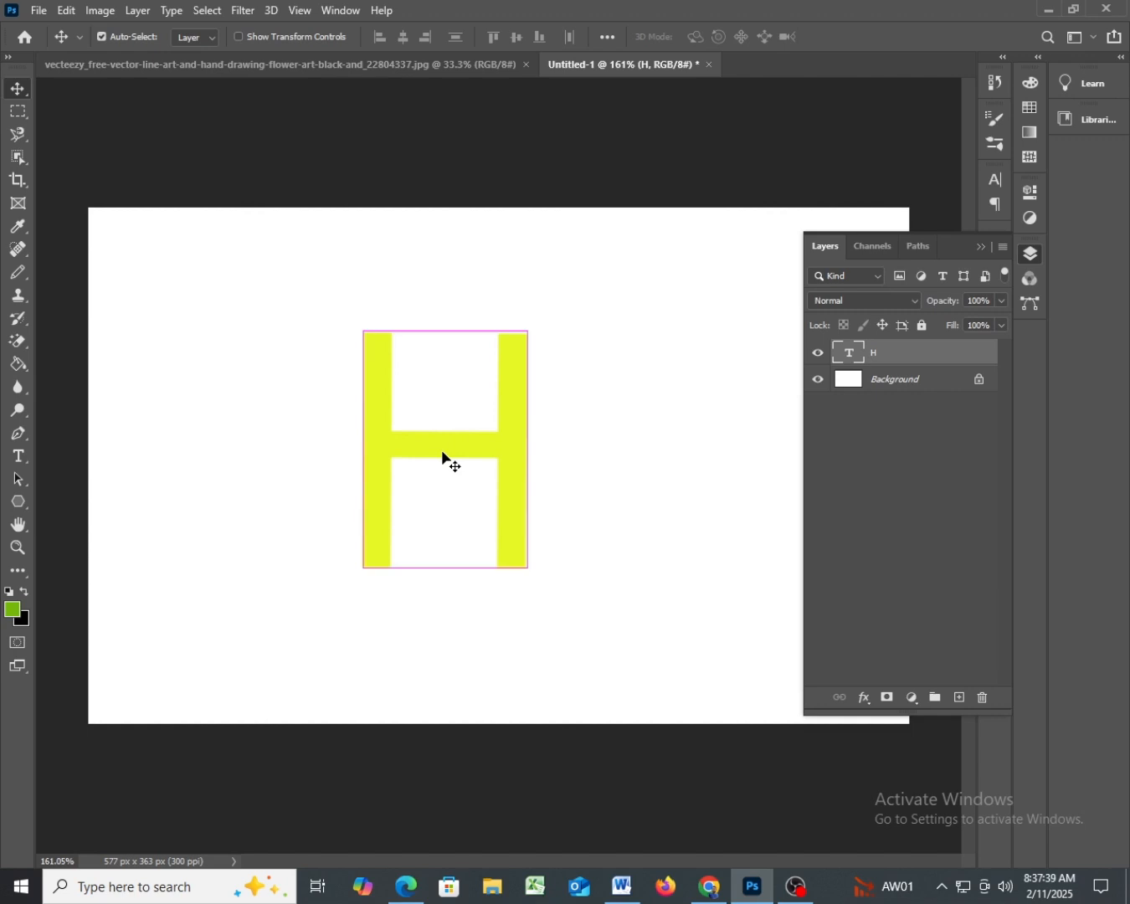
key(ctrl+r)
- Use Free Transform to enlarge the H to about 109%, adjusting its height separately to about 97%
key(ctrl+t)
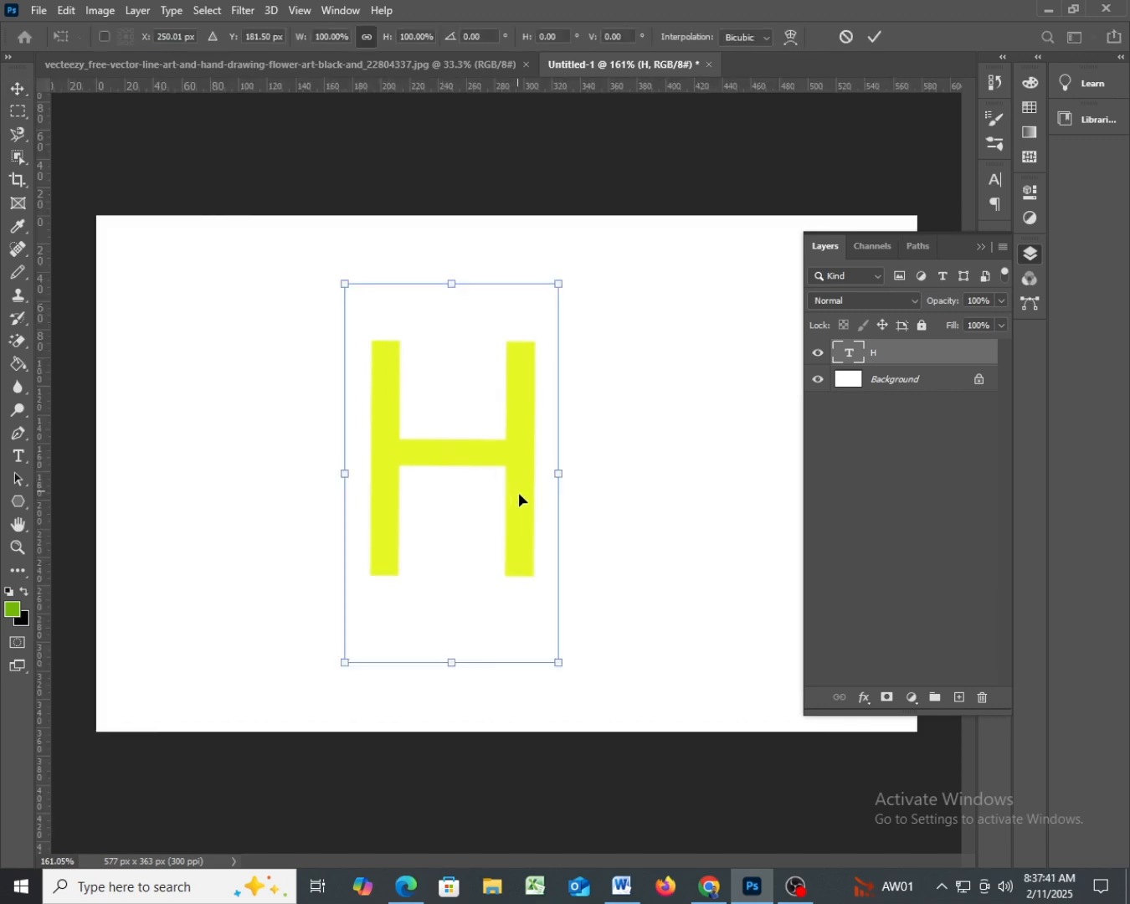
mouse_move(560, 474)
mouse_down()
mouse_move(717, 474)
mouse_move(484, 482)
mouse_move(582, 481)
mouse_up()
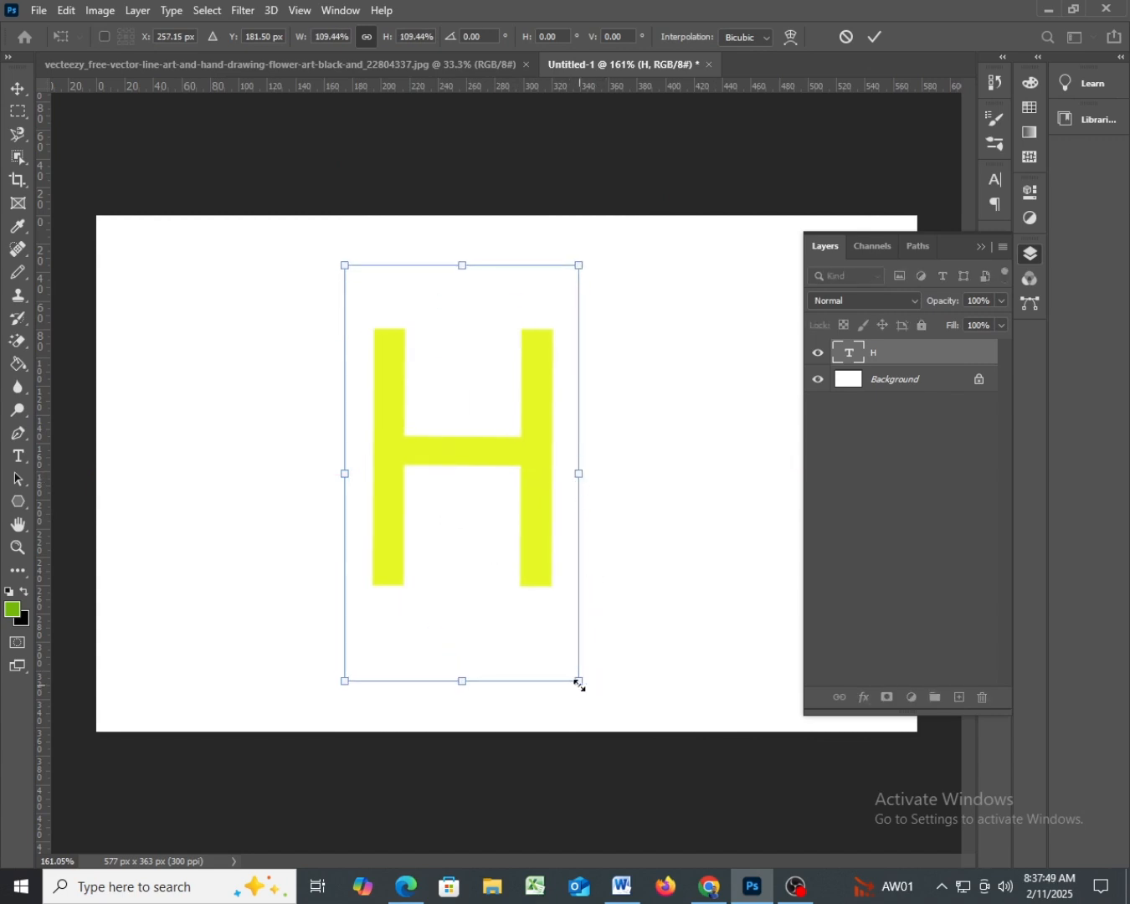
drag(577, 684, 570, 593)
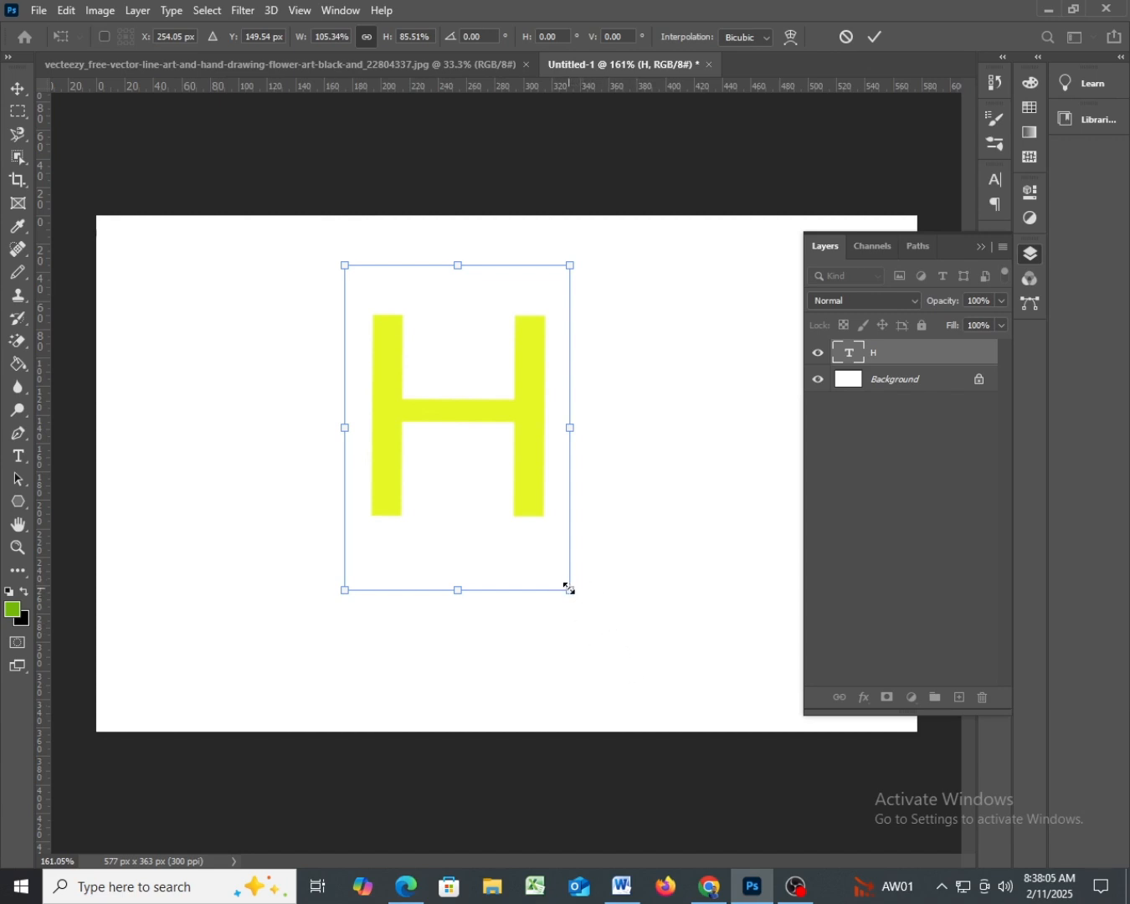
drag(568, 590, 577, 634)
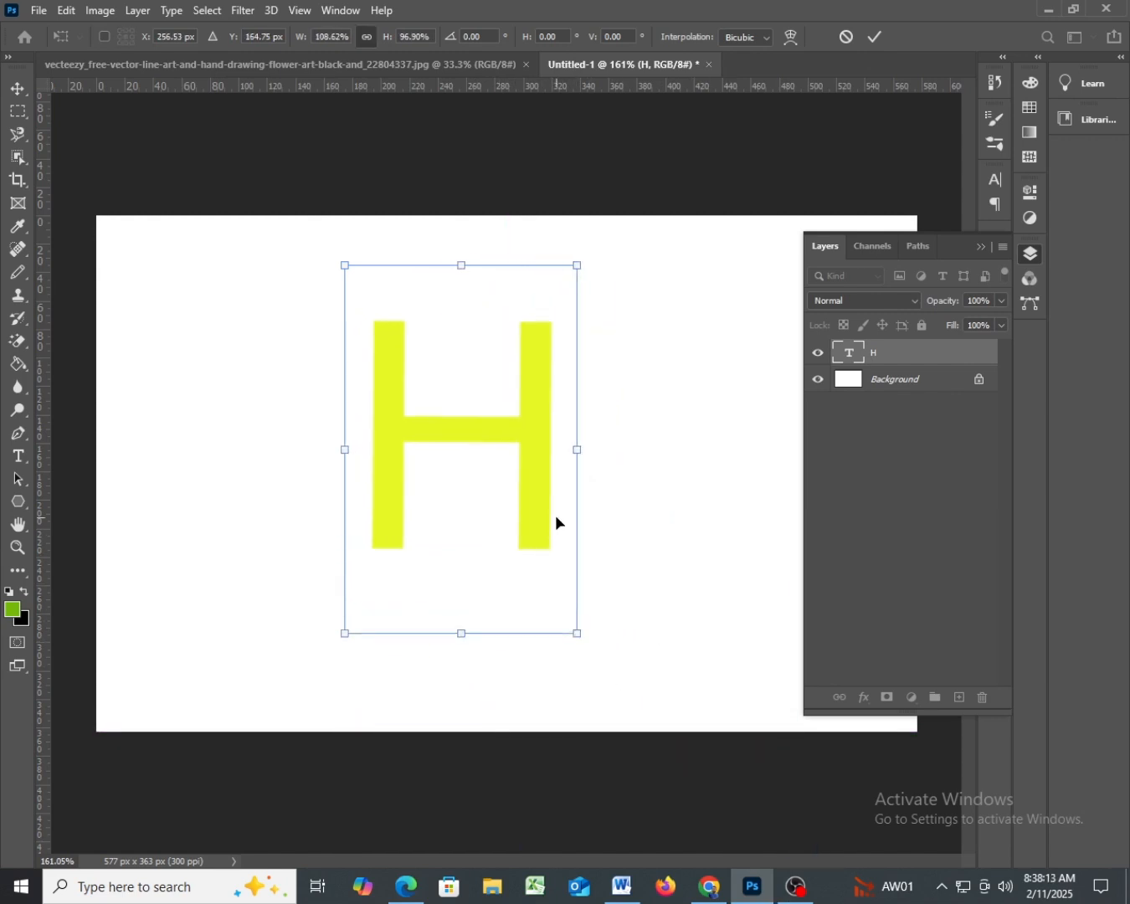
- Shrink the H to about 88% width and 66% height, and move it down to about X 249 px, Y 193 px
drag(577, 449, 549, 448)
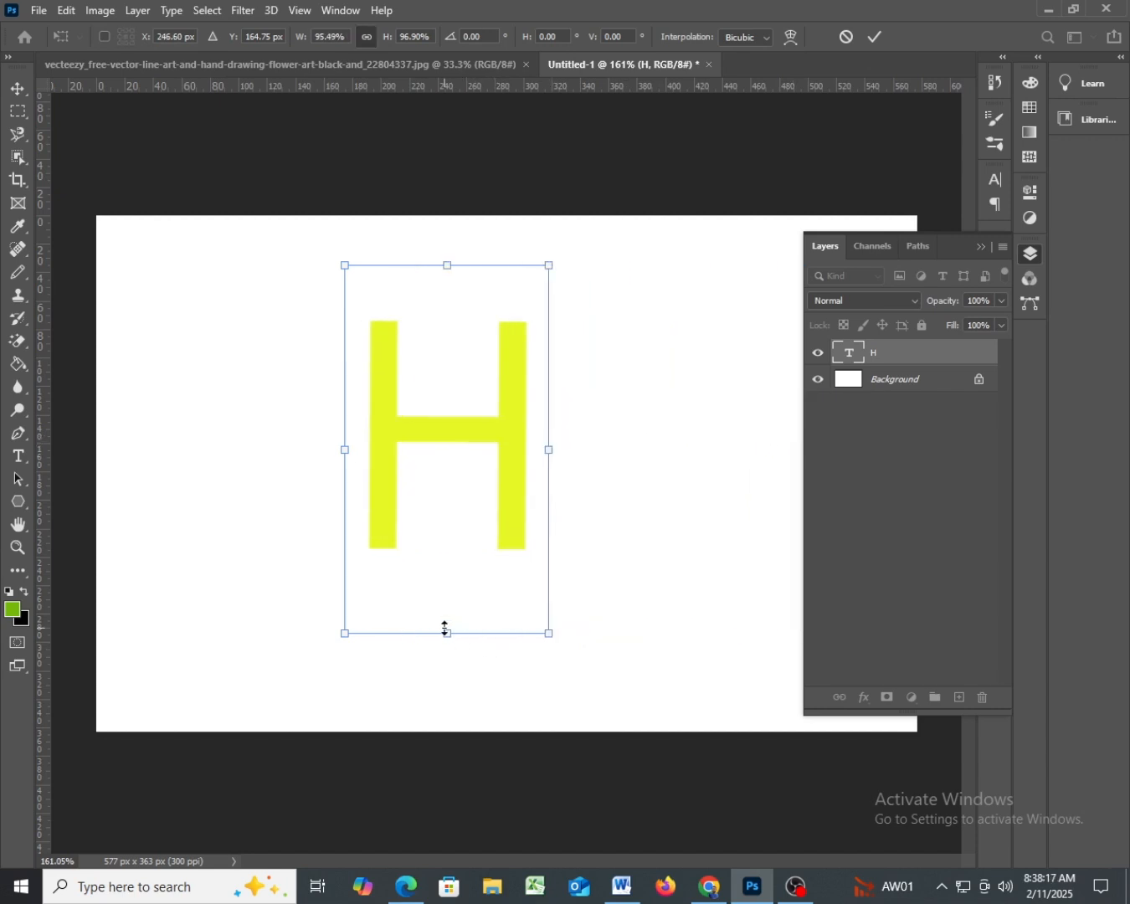
drag(444, 628, 457, 521)
drag(344, 396, 360, 422)
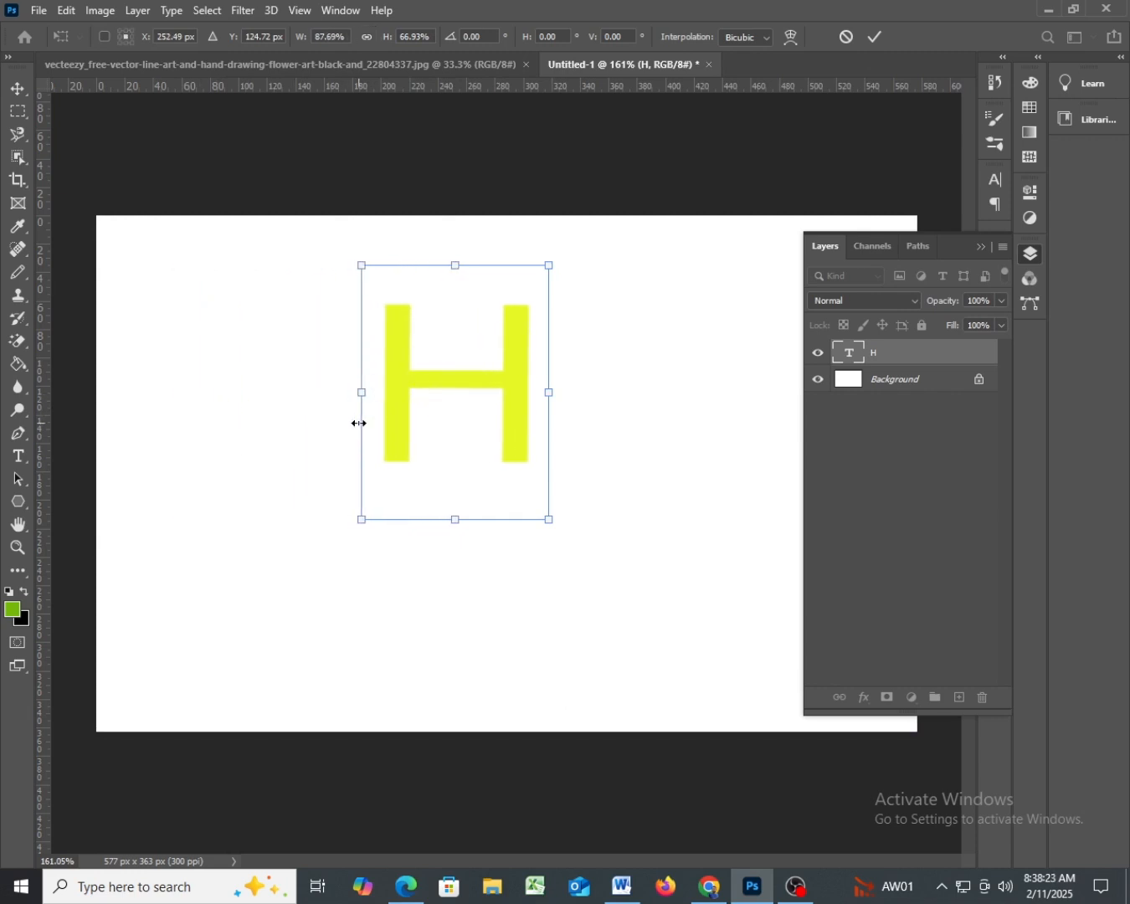
mouse_move(459, 268)
mouse_down()
mouse_move(469, 93)
mouse_move(460, 548)
mouse_move(445, 269)
mouse_up()
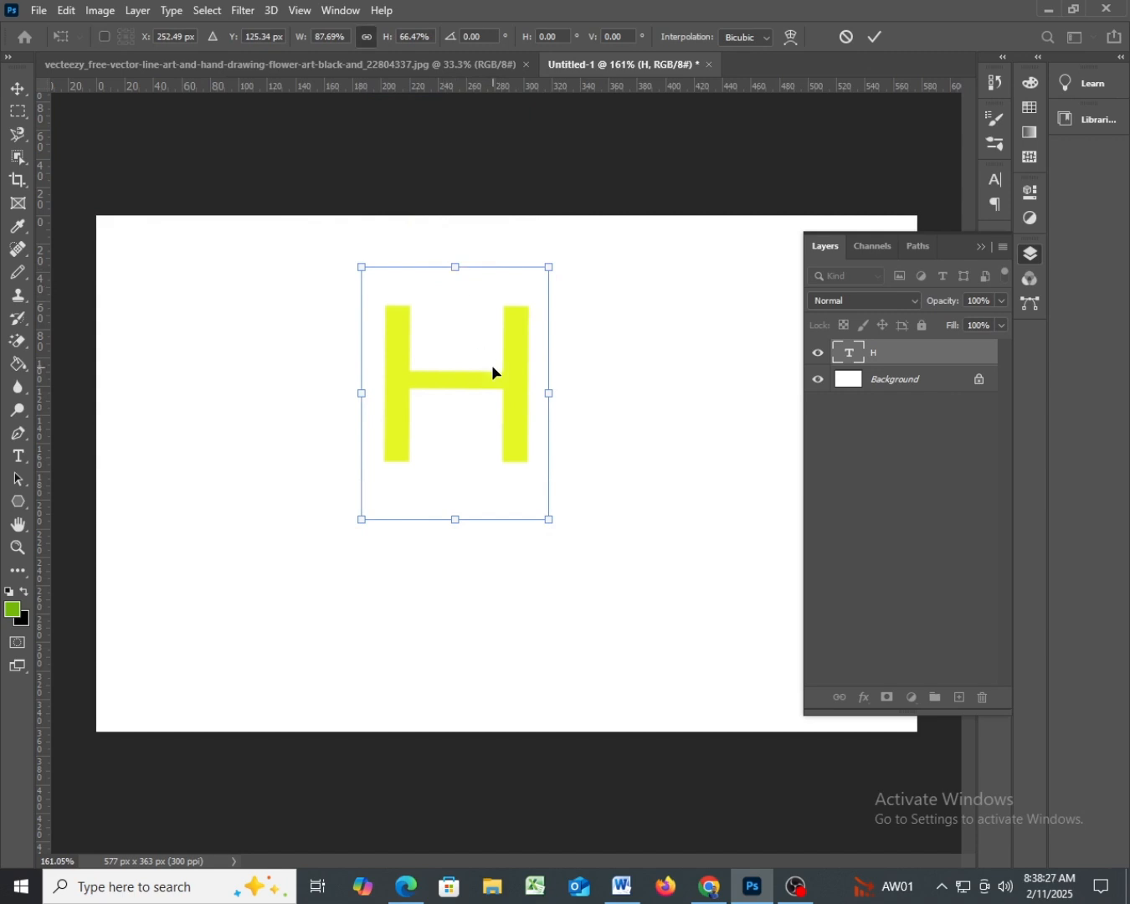
drag(514, 386, 509, 482)
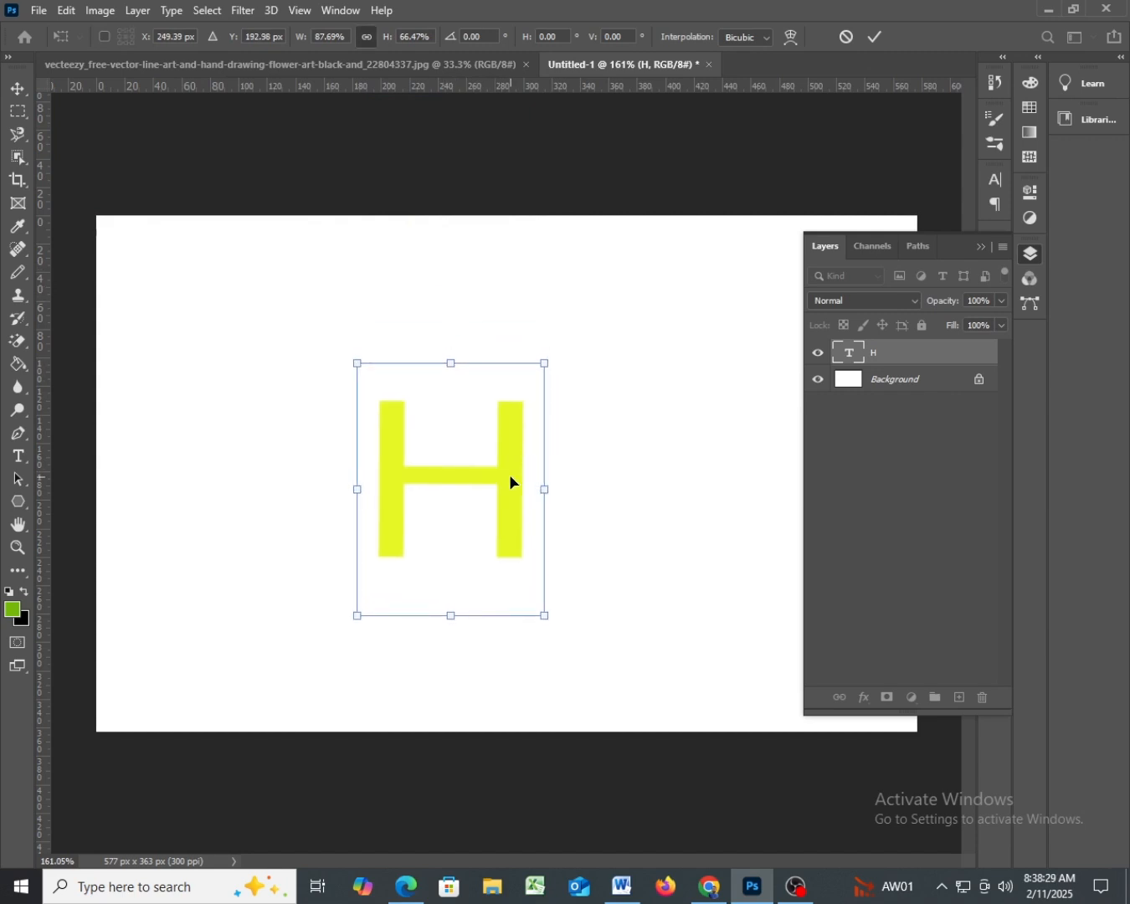
- Rotate the H to about -178°, apply the transform, and move the letter towards the left side of the canvas
drag(583, 485, 345, 491)
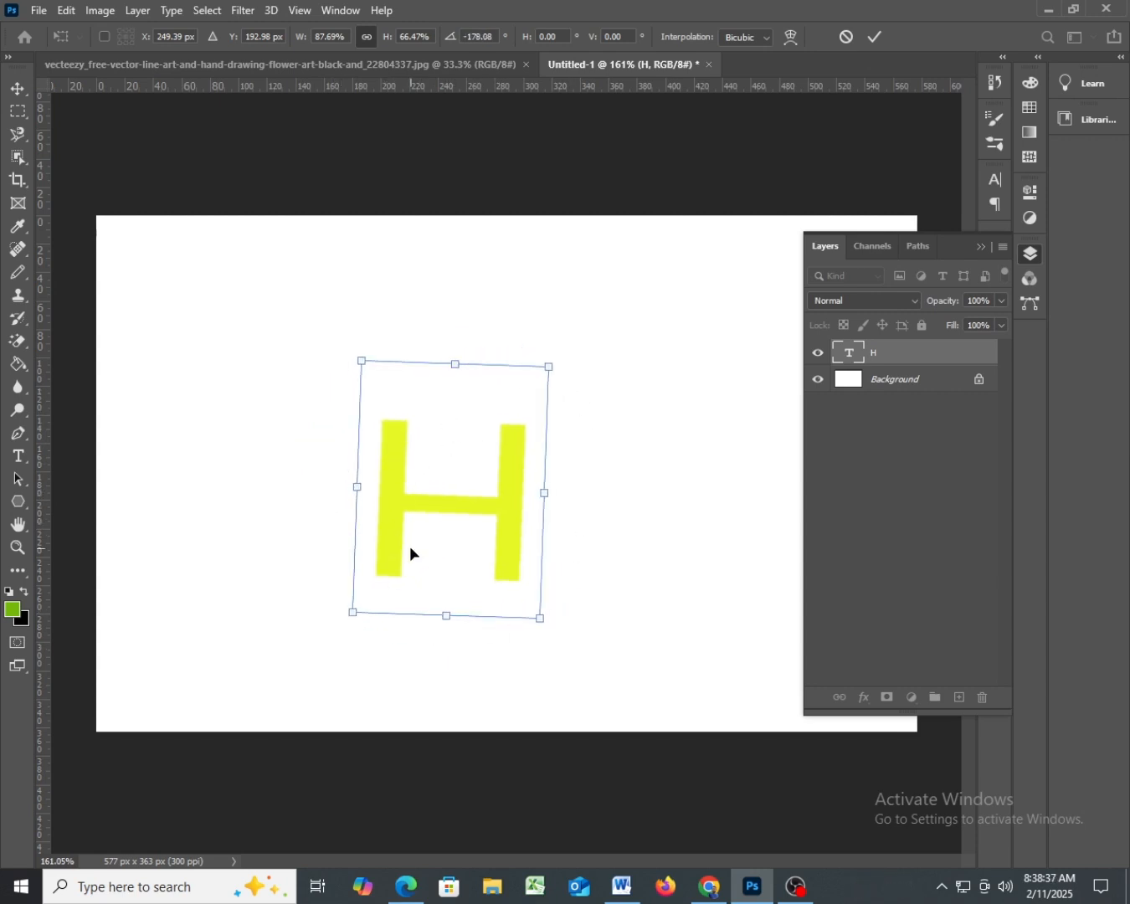
key(Return)
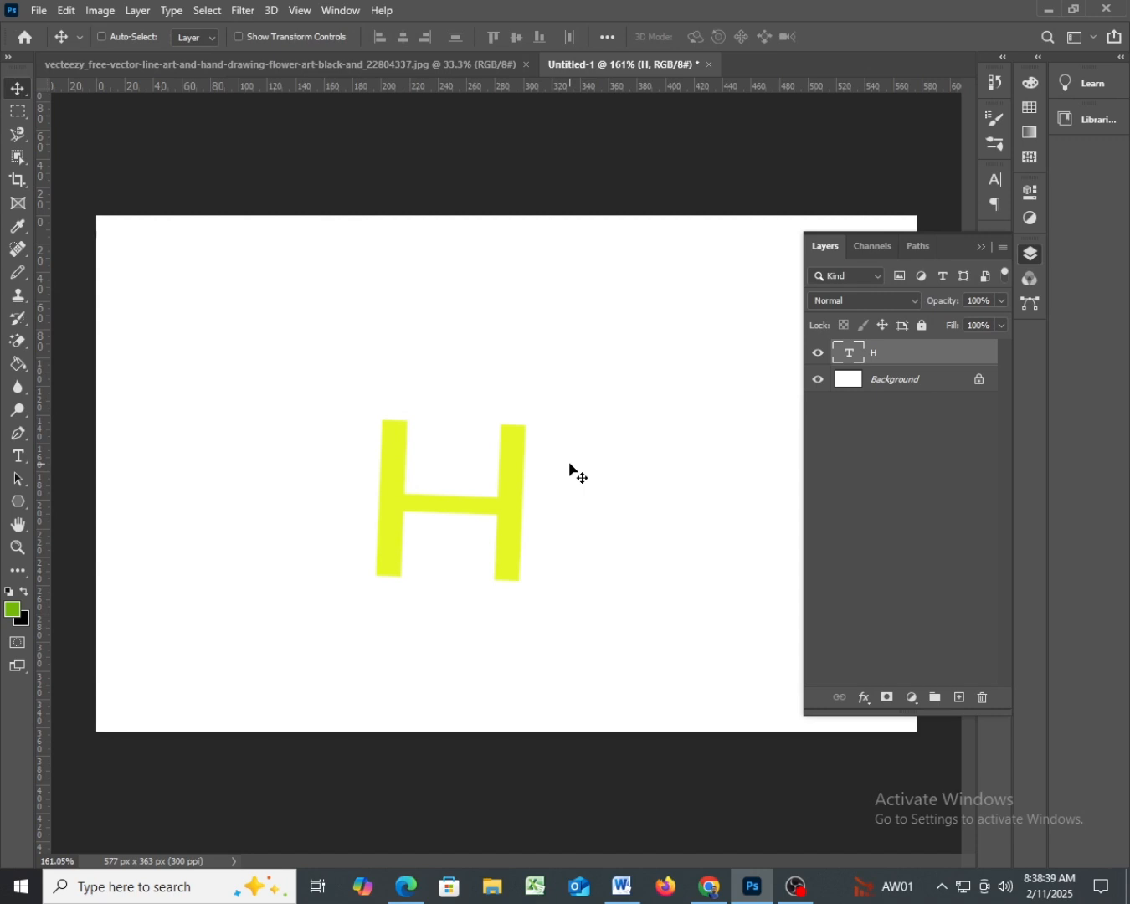
drag(499, 509, 462, 495)
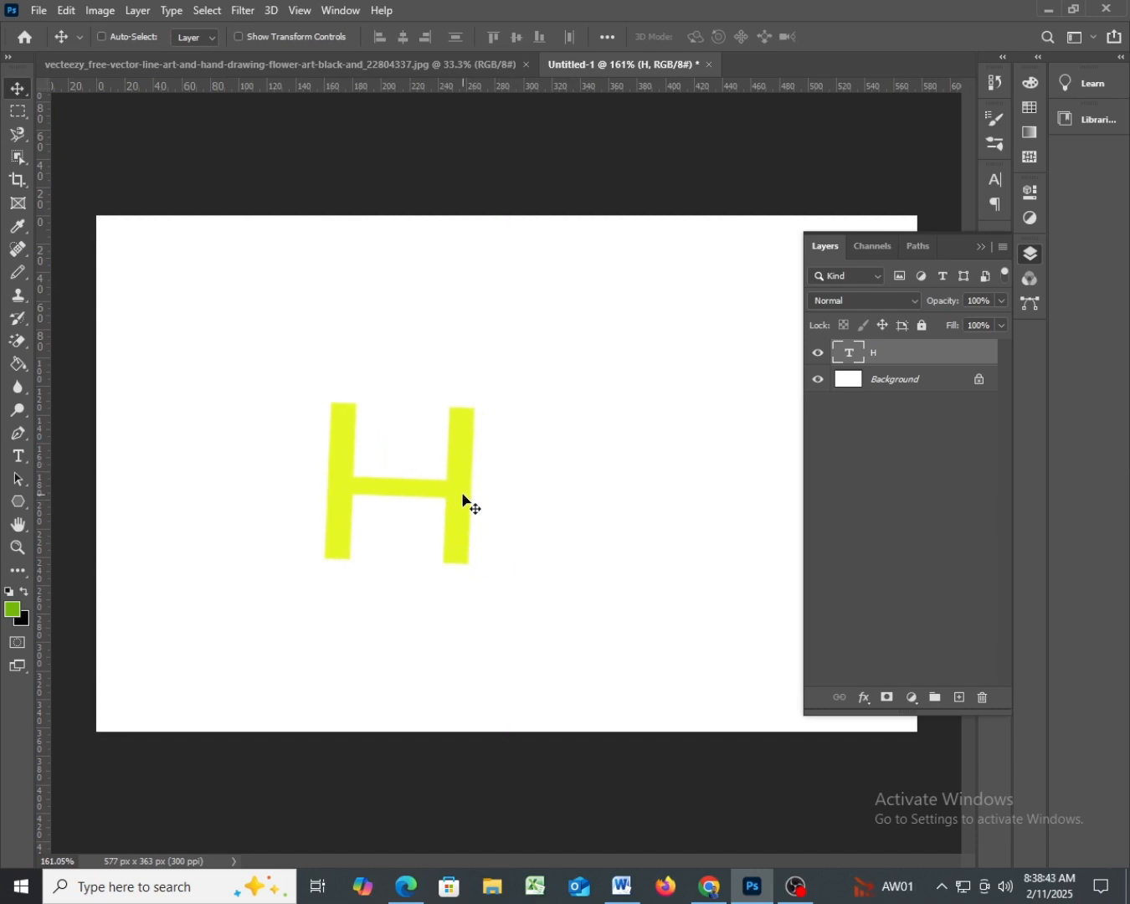
drag(462, 495, 366, 479)
- Try adding a + next to the H in the text layer, and restore the text to a single H
double_click(373, 474)
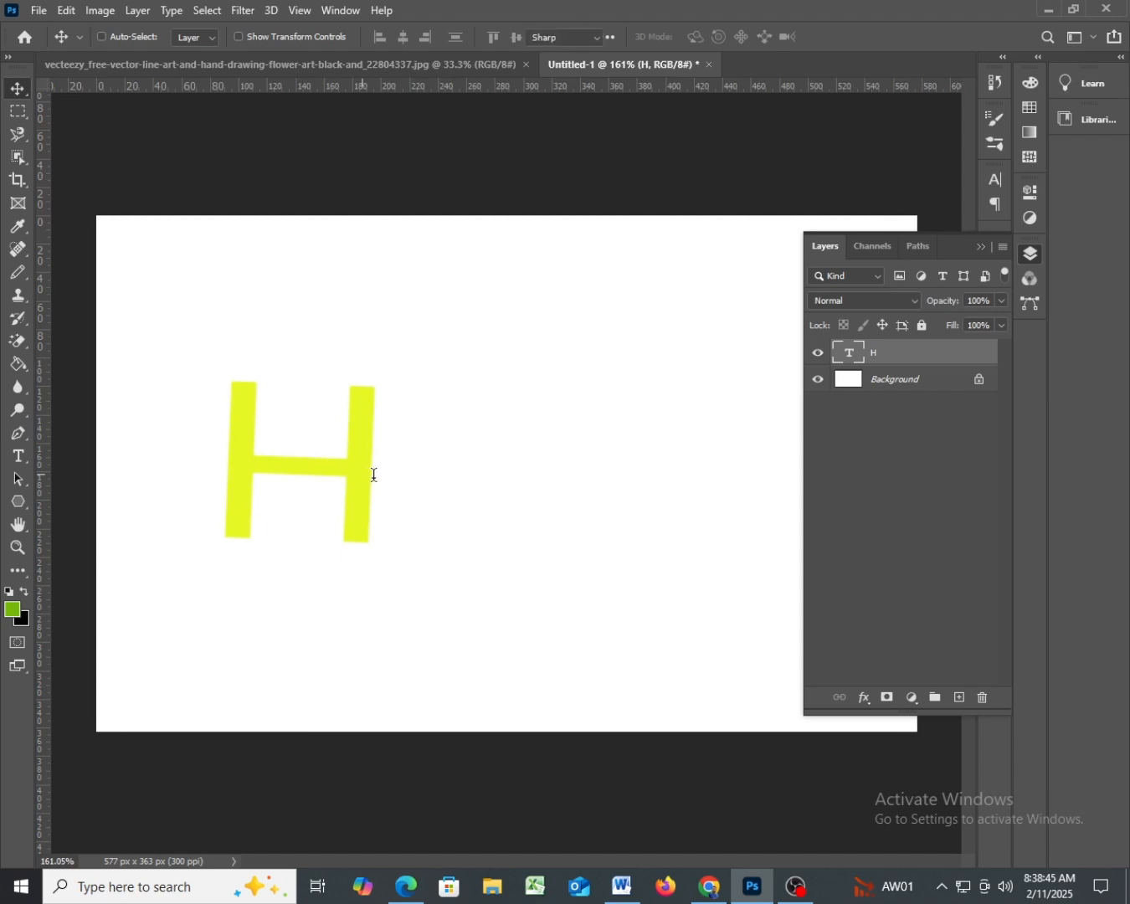
click(383, 484)
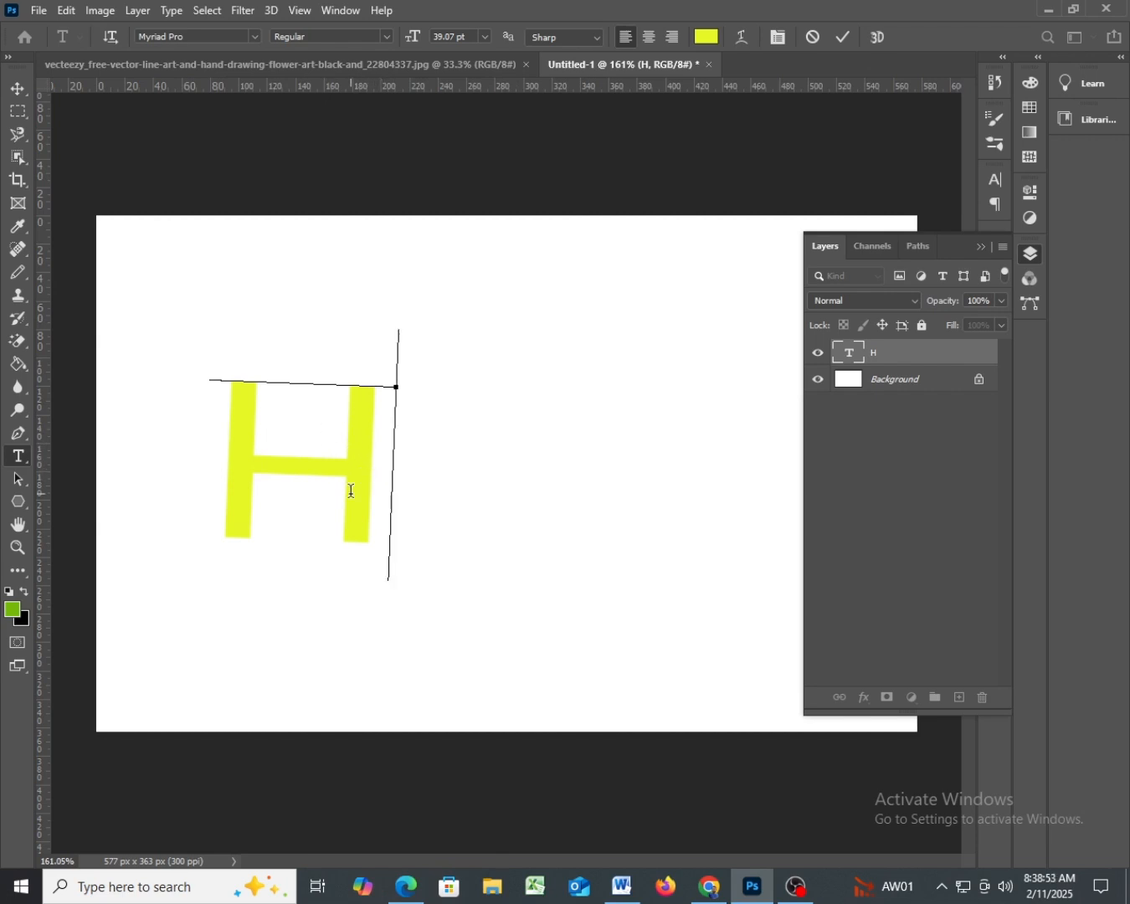
text(+)
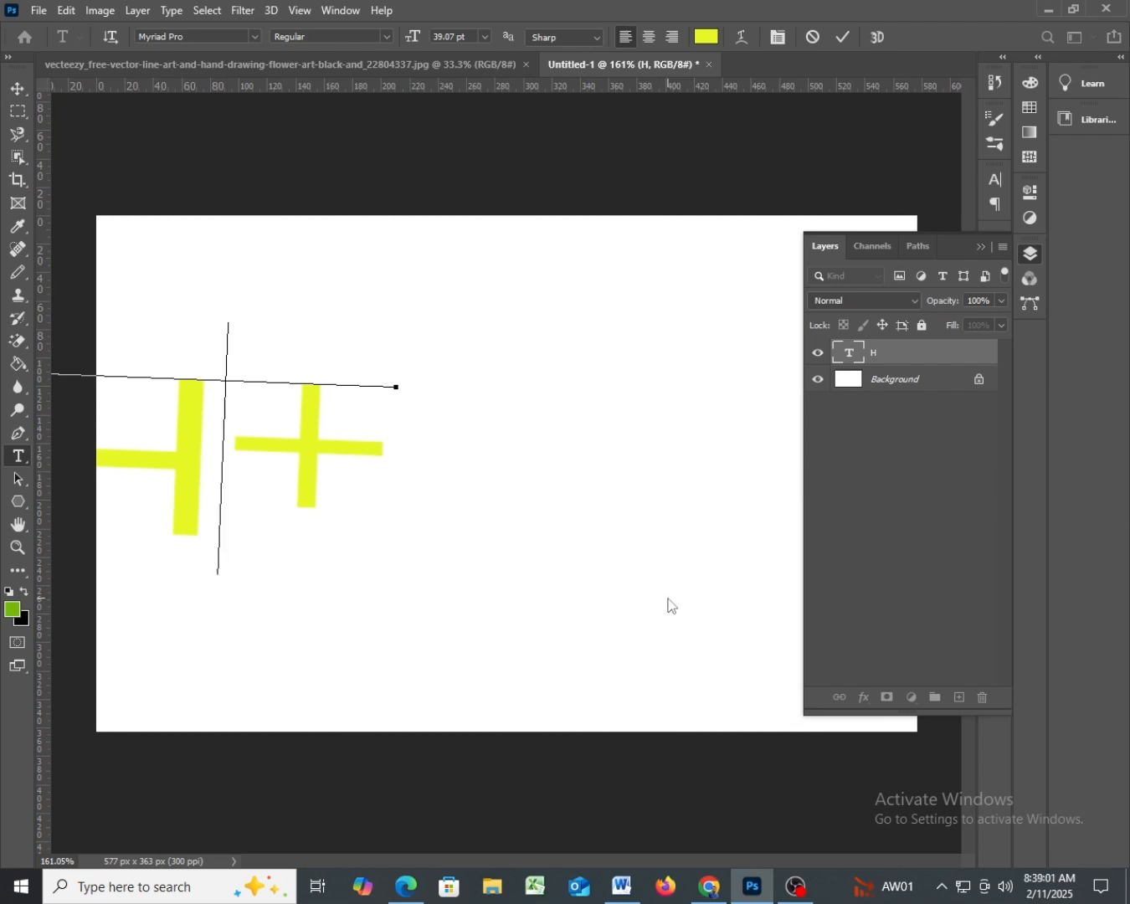
key(BackSpace)
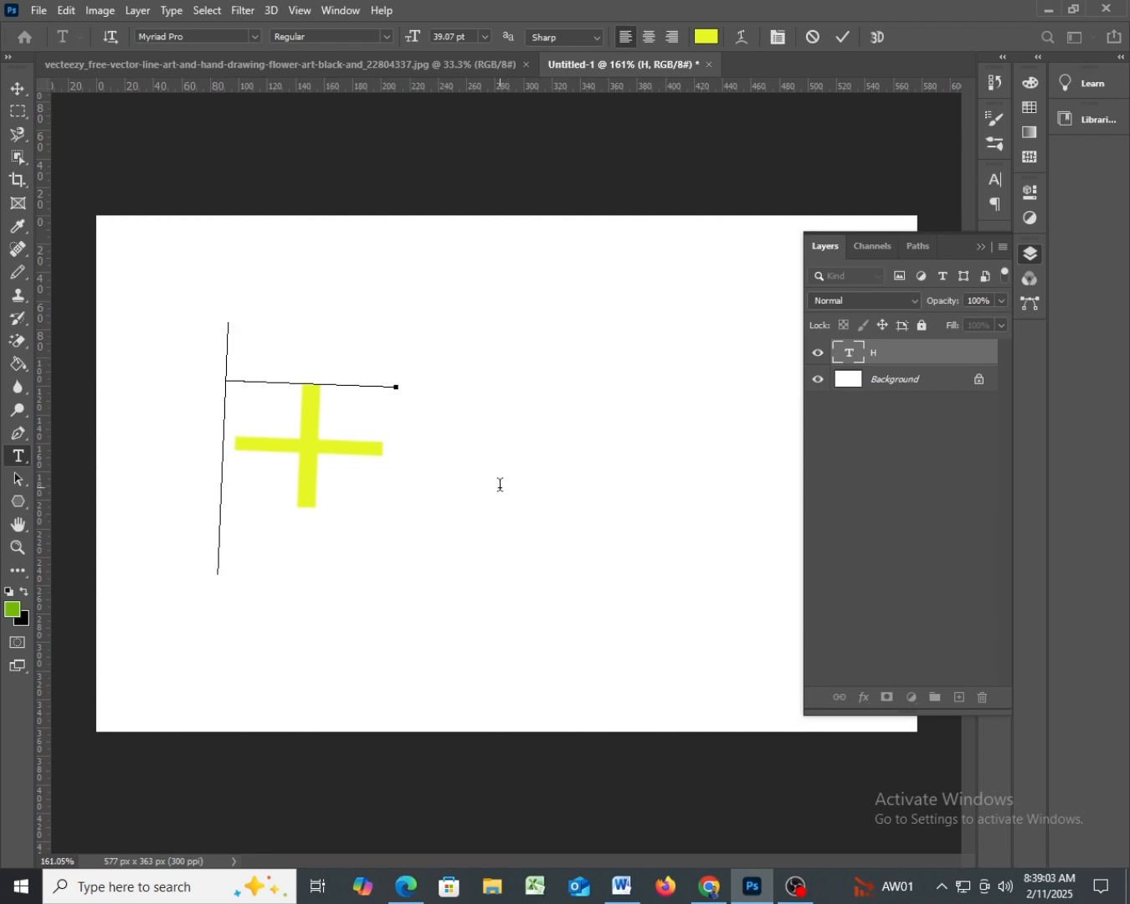
text(H)
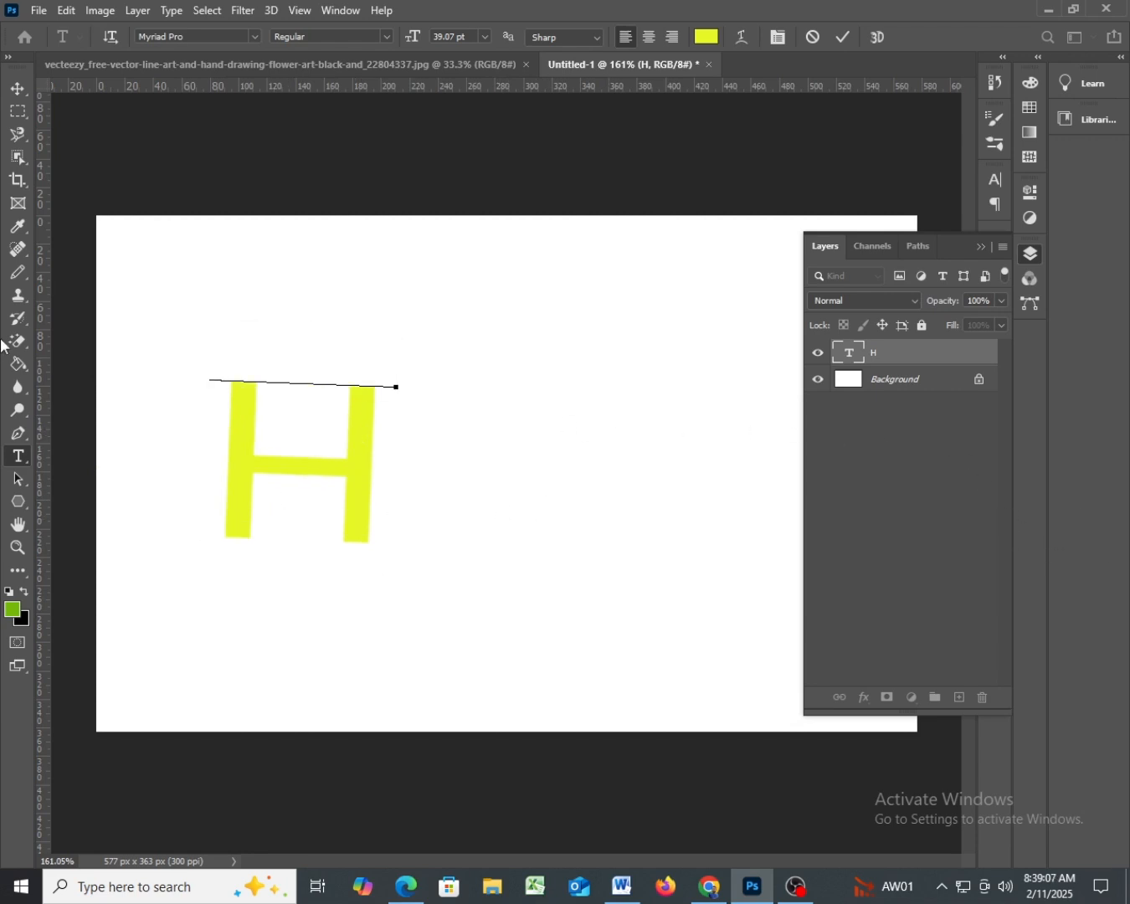
click(19, 89)
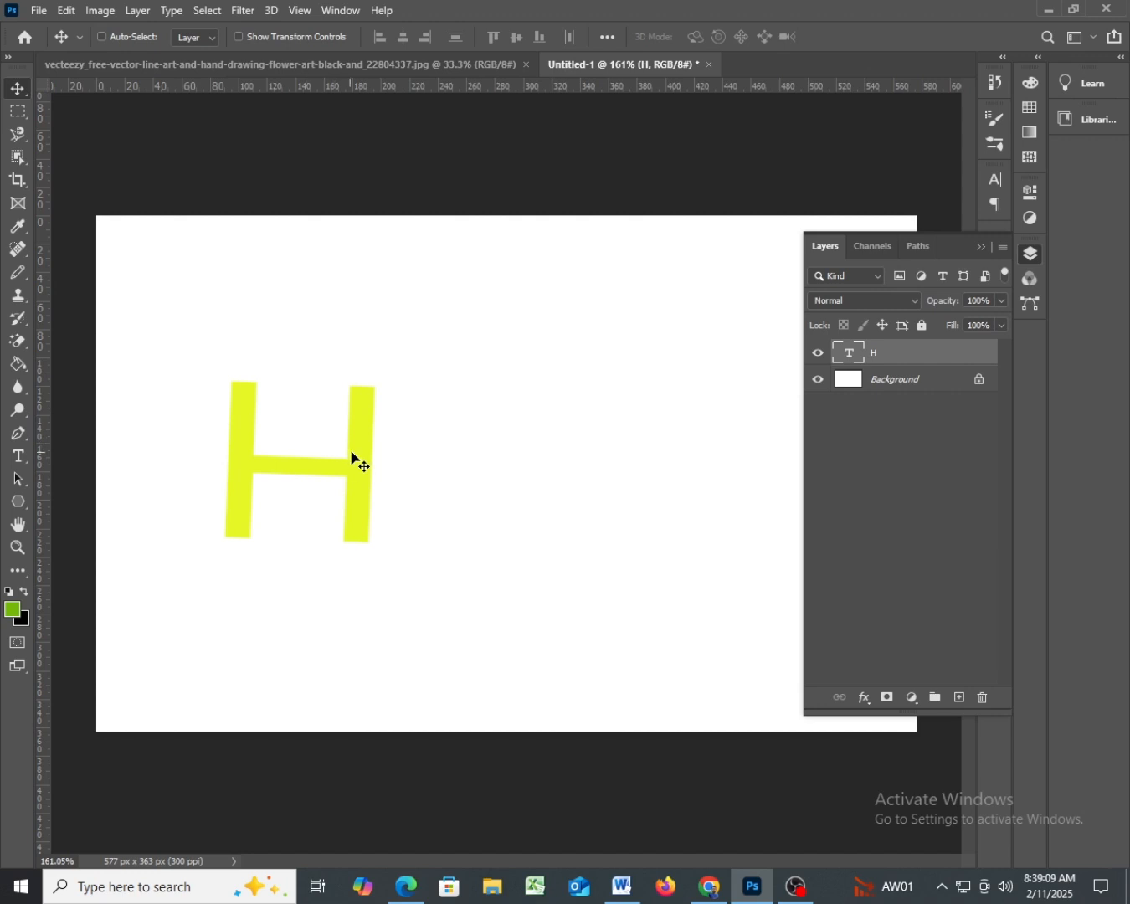
- Move the H towards the canvas centre, around X 231 px, Y 200 px, and straighten its slight tilt with Free Transform
drag(344, 454, 468, 501)
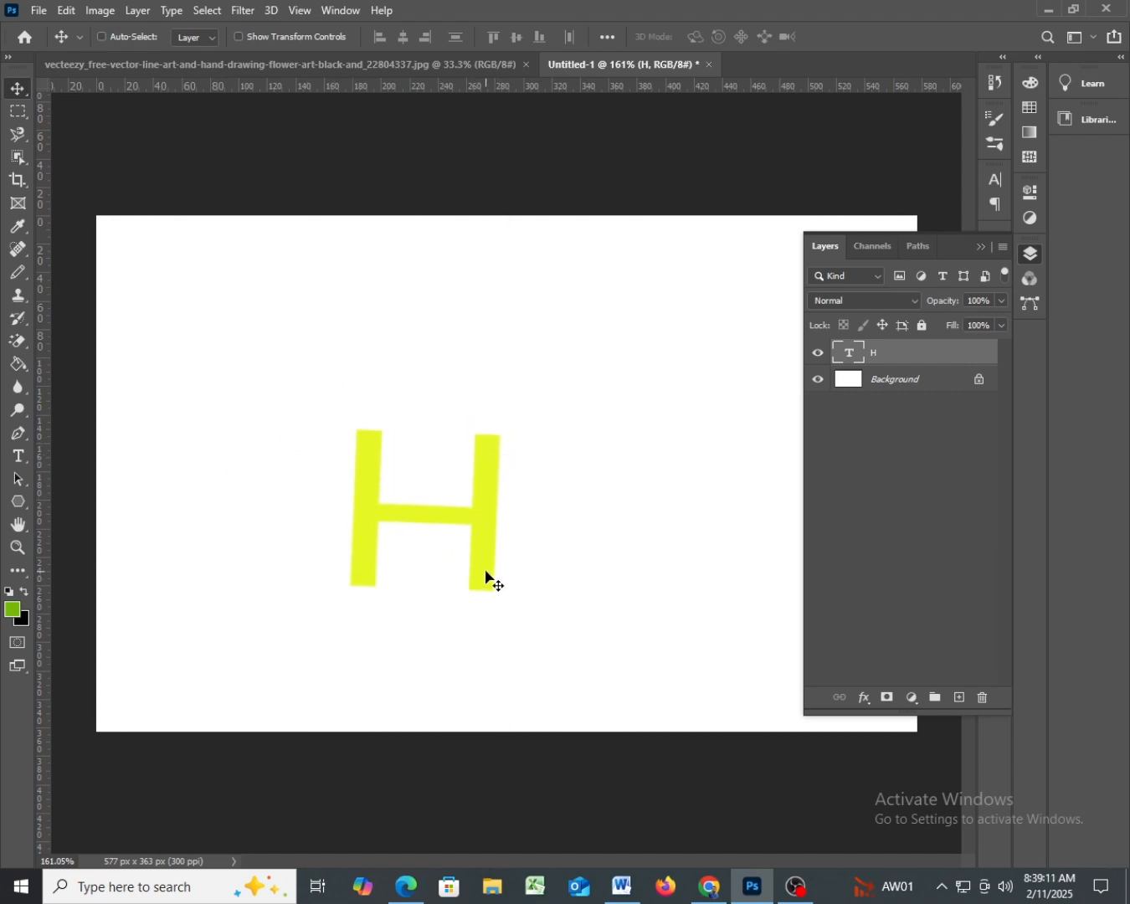
key(ctrl+t)
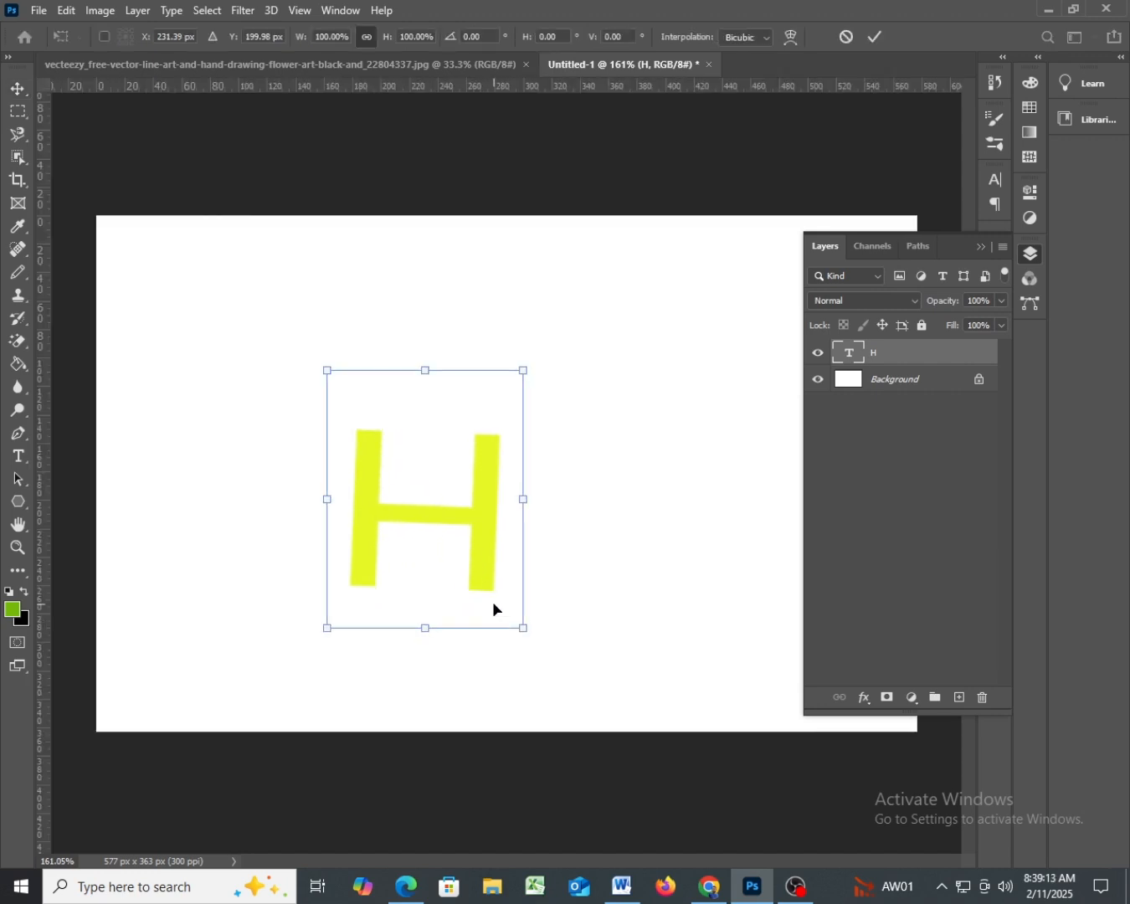
drag(536, 651, 548, 649)
key(Escape)
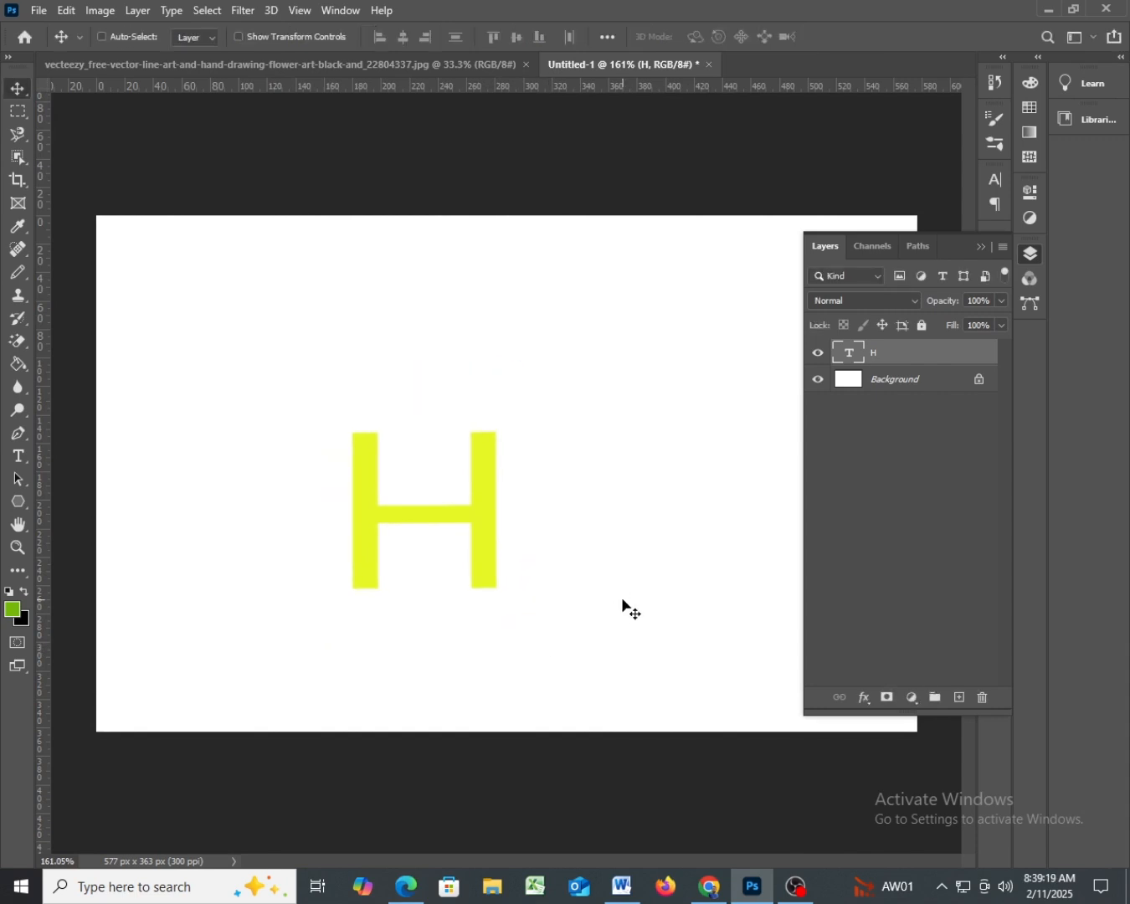
- Try adding a lowercase h next to the H in the text layer, and delete the added letter
double_click(479, 525)
click(497, 520)
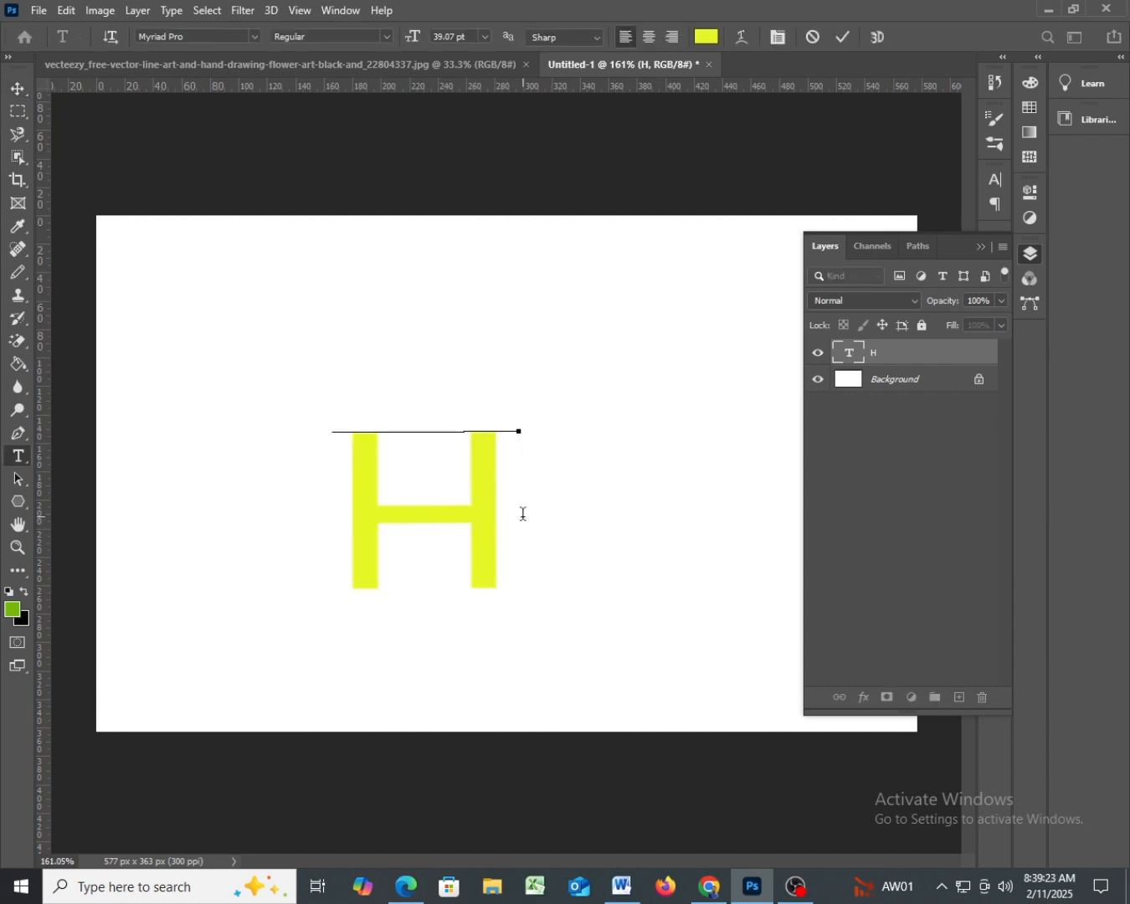
text(Ч)
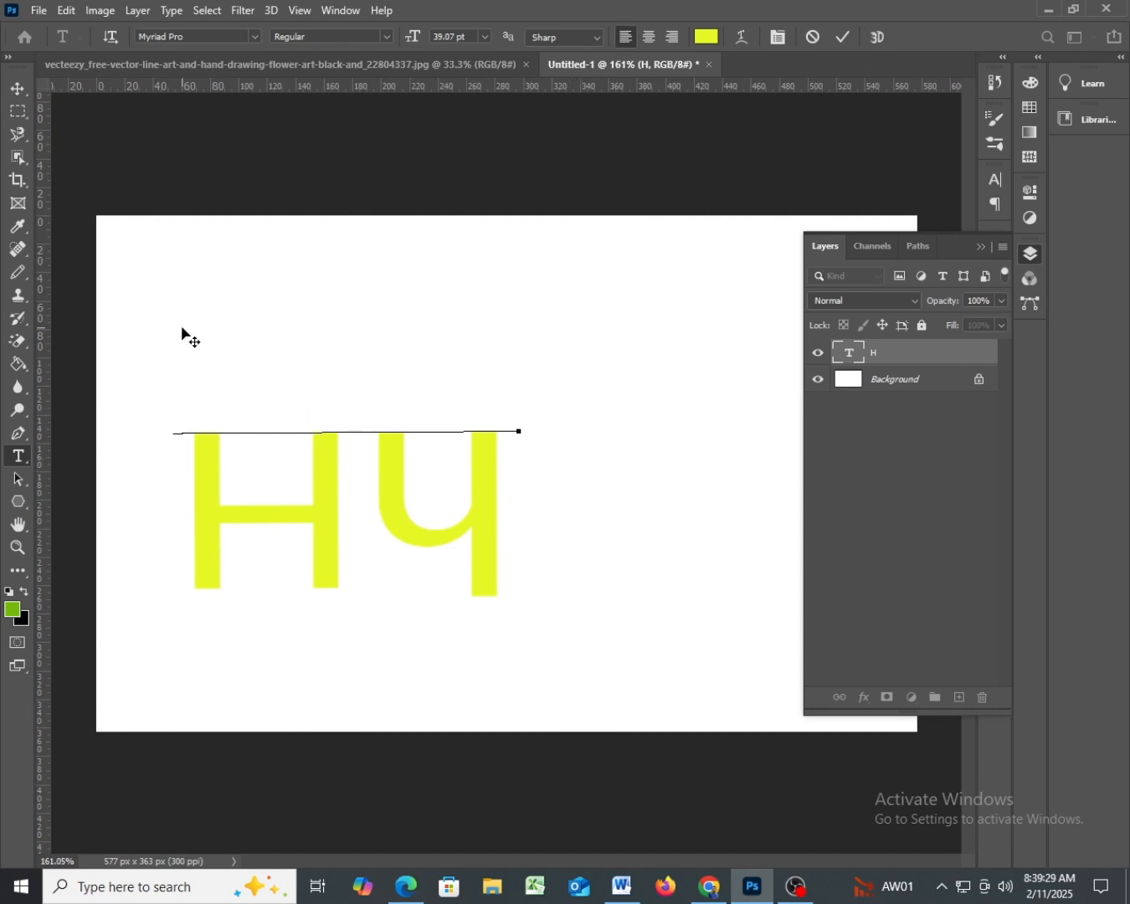
key(Delete)
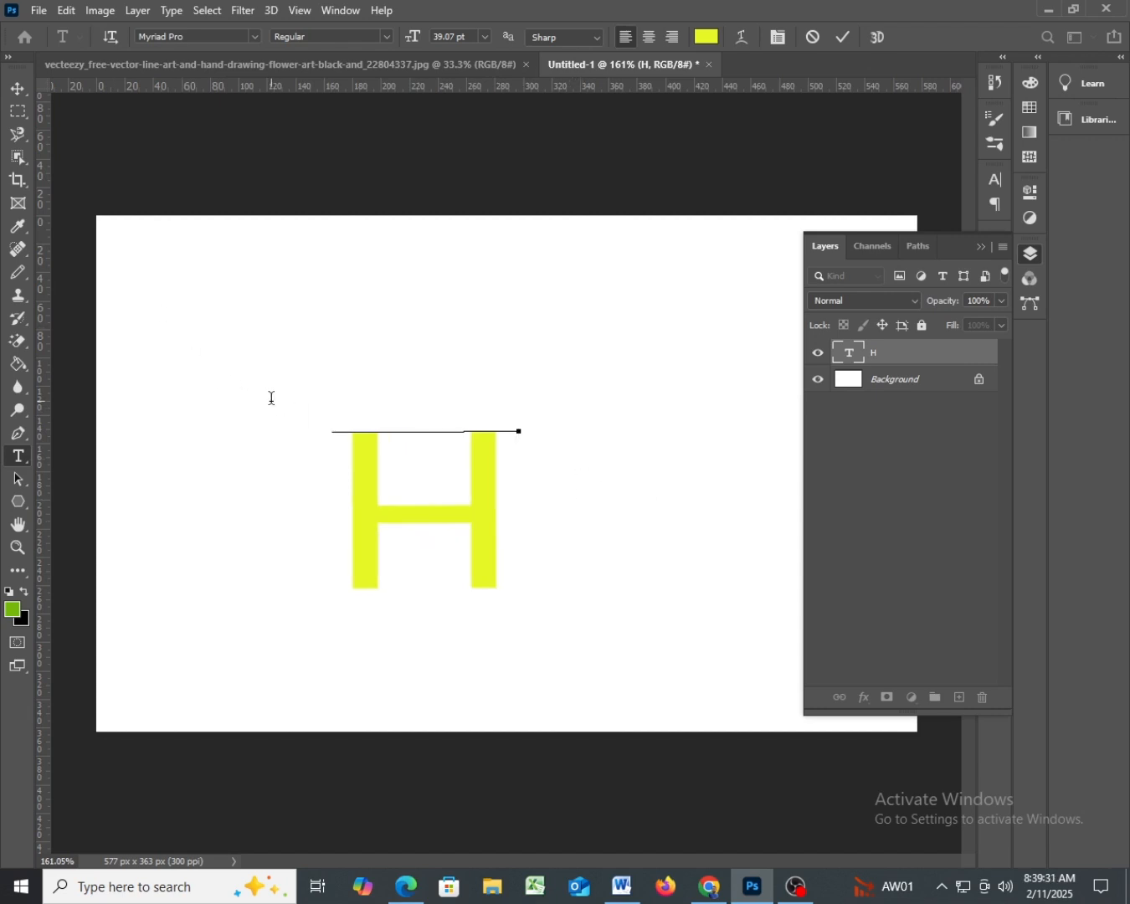
click(17, 88)
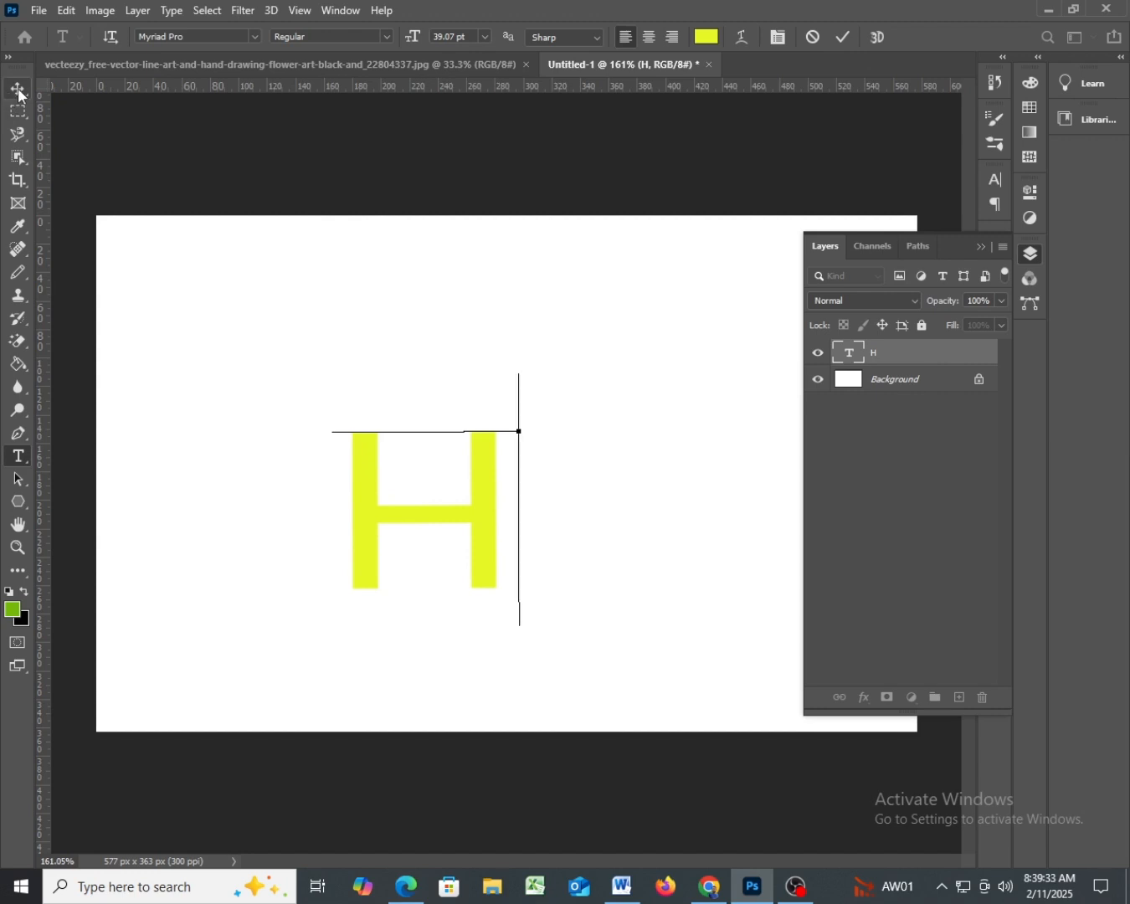
key(ctrl)
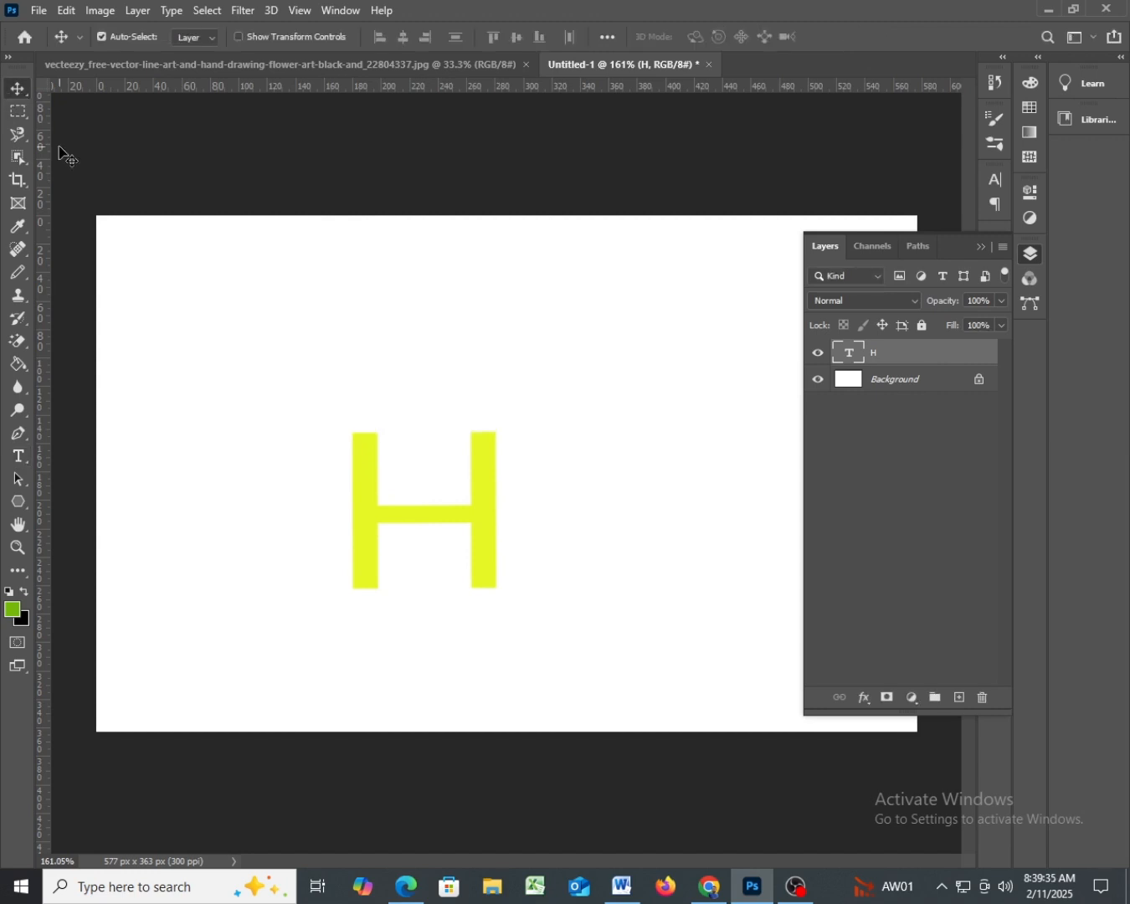
key(ctrl+t)
right_click(485, 511)
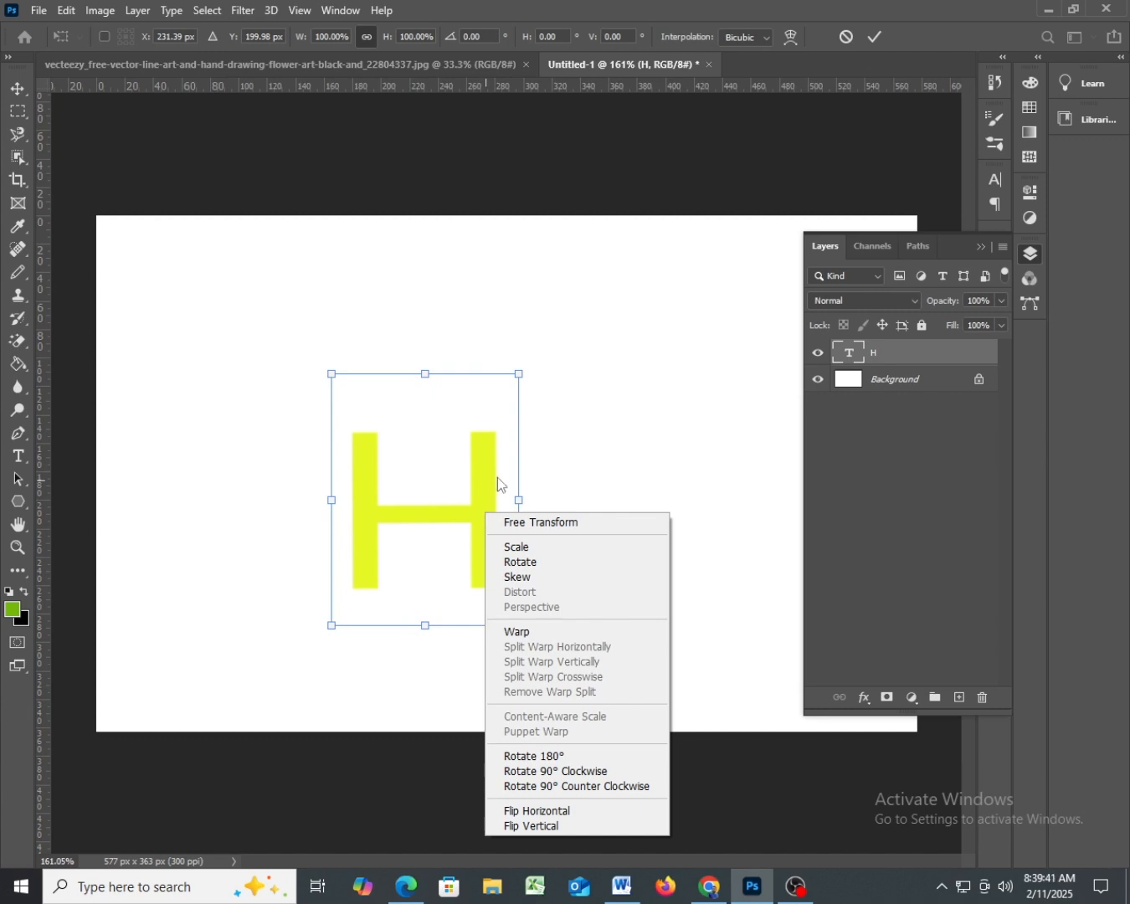
key(Escape)
key(Escape)
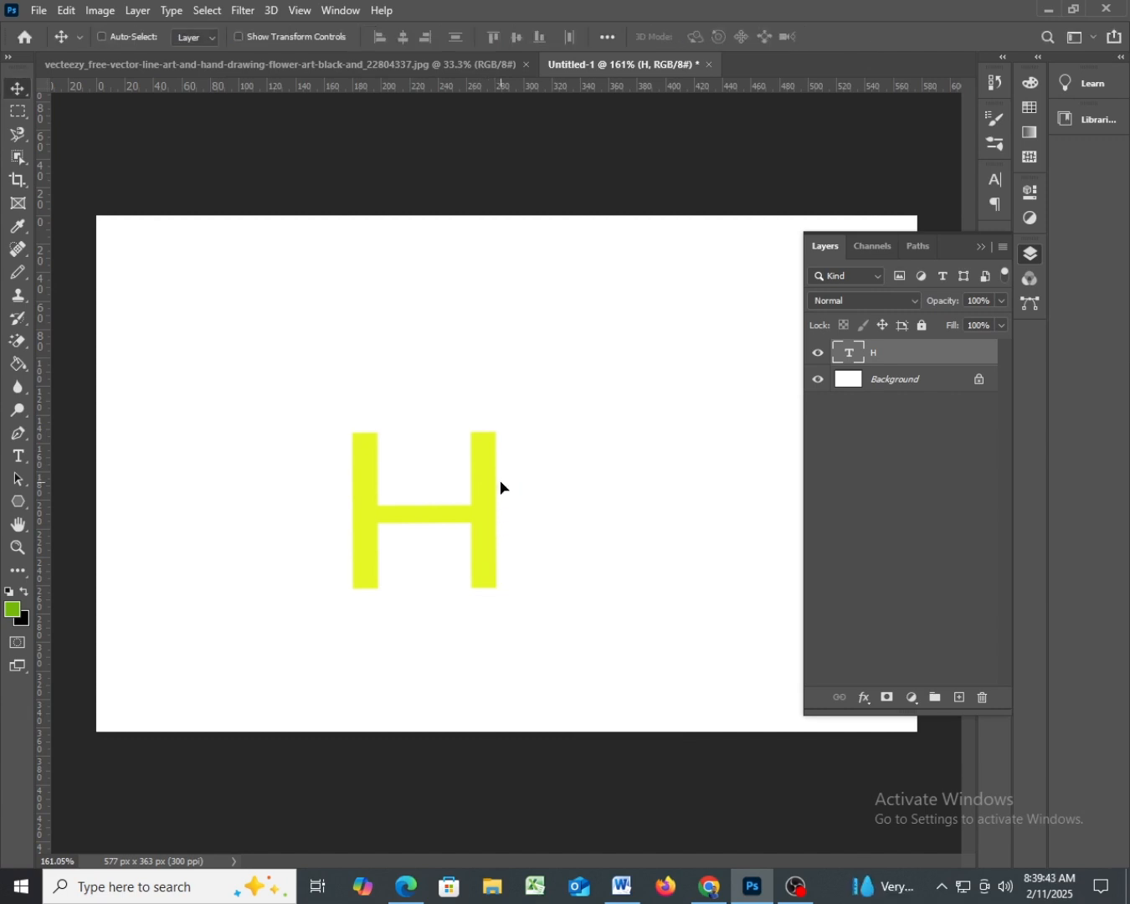
- Replace the H in the text layer with a lowercase j, and commit the text edit
double_click(485, 498)
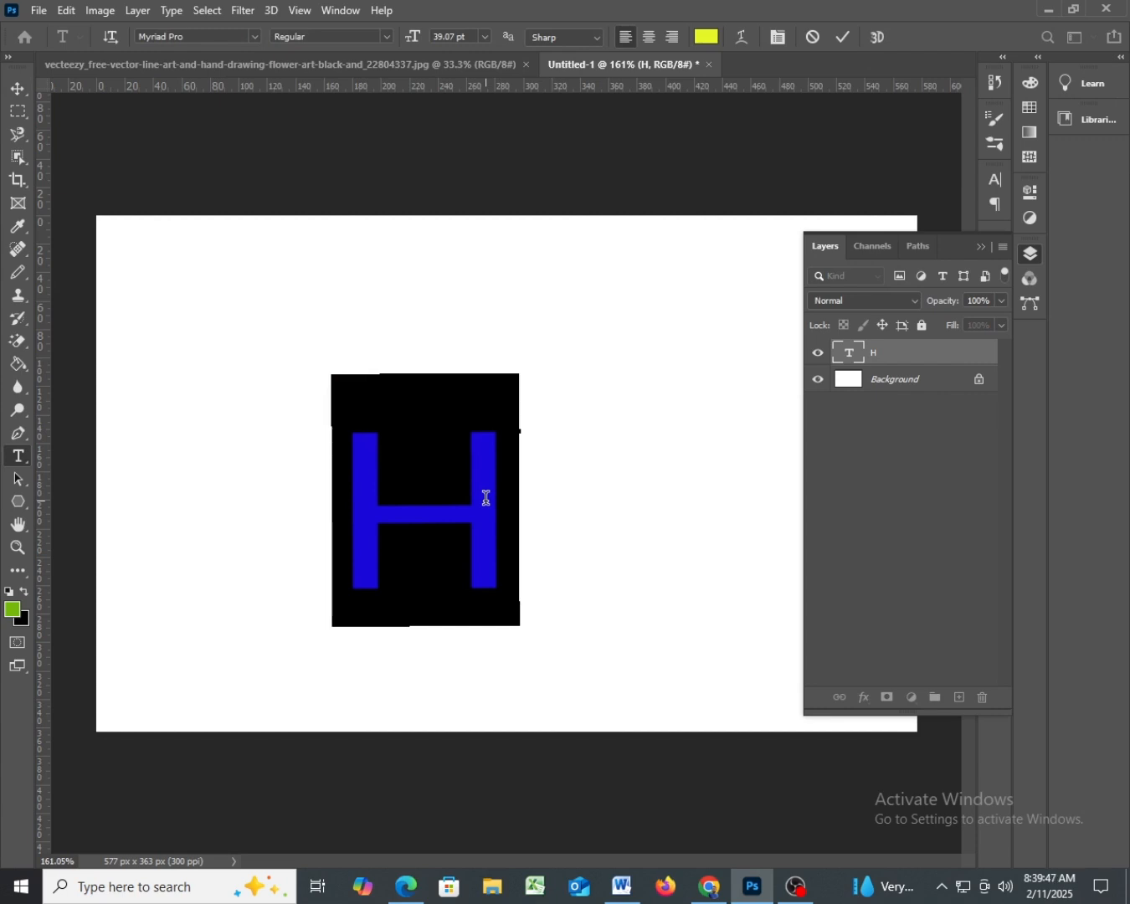
text(j)
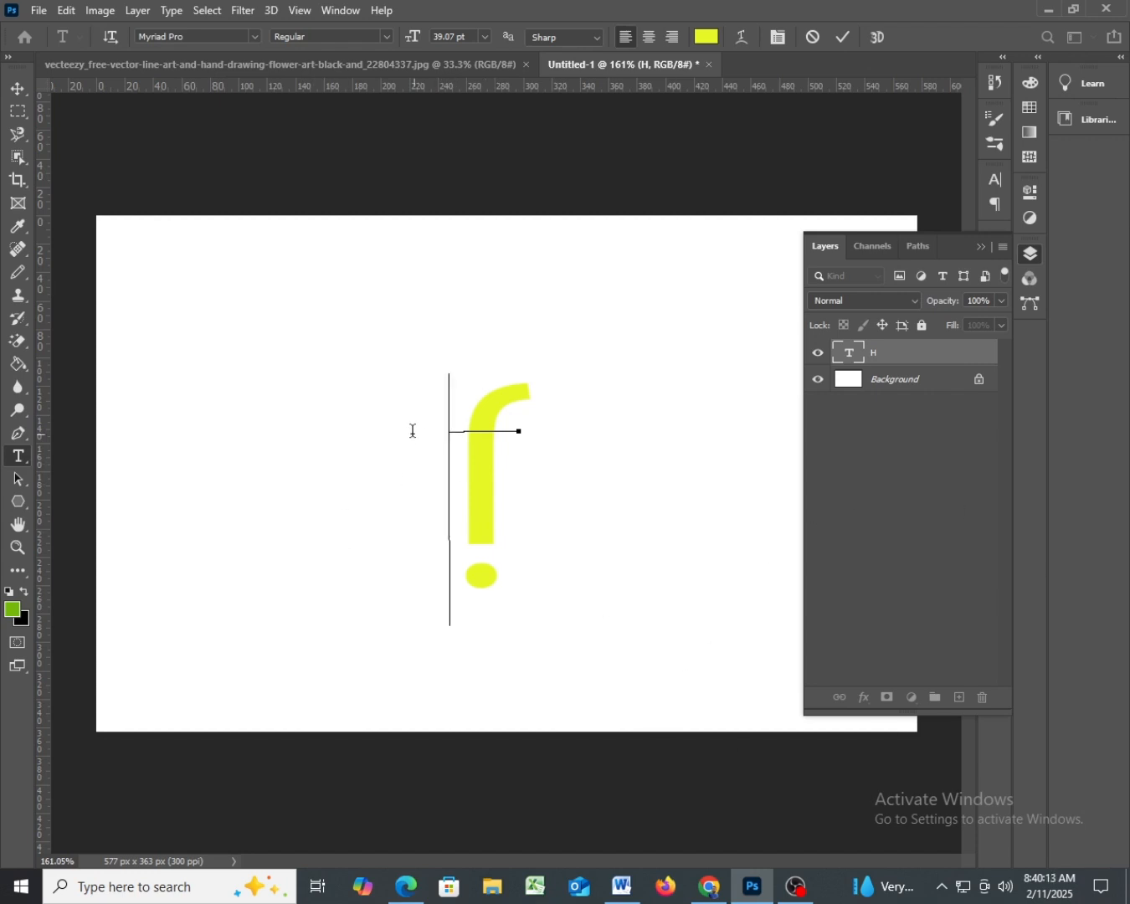
right_click(479, 454)
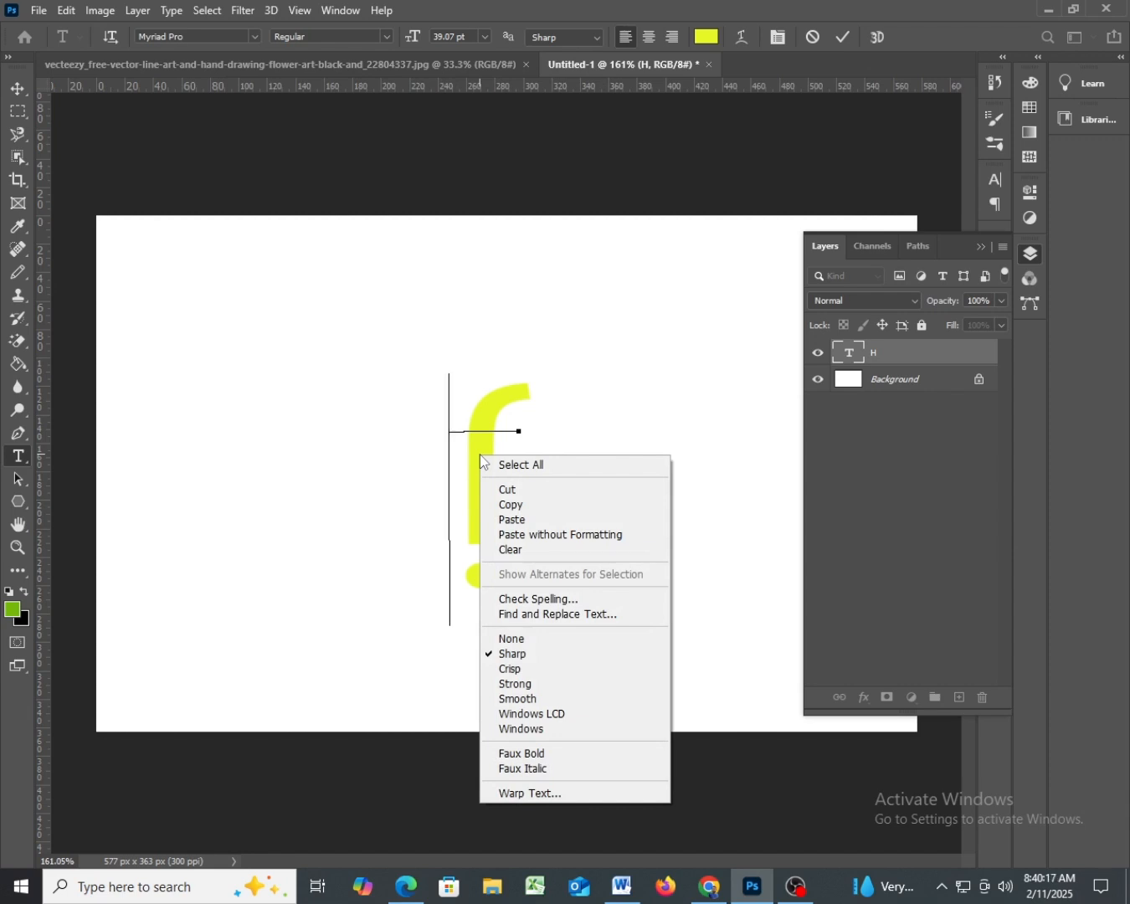
click(478, 342)
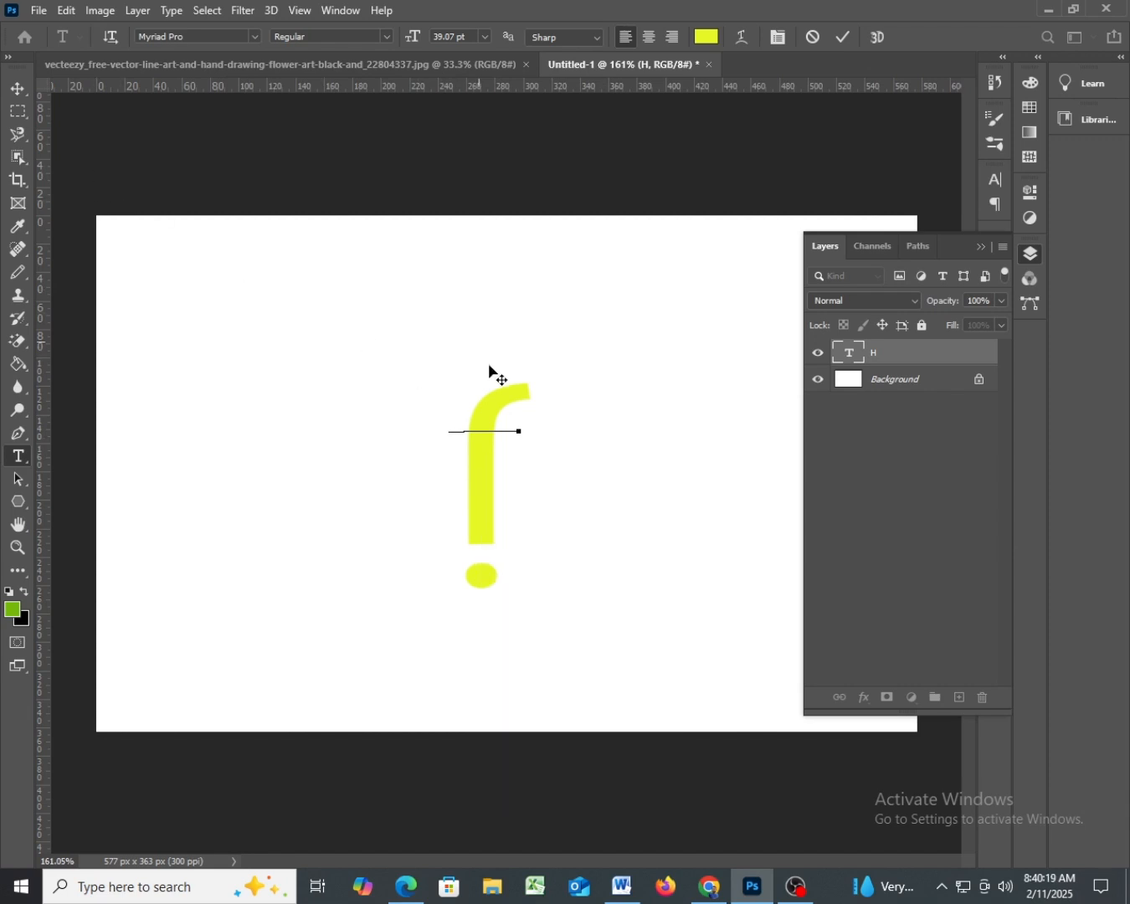
click(18, 88)
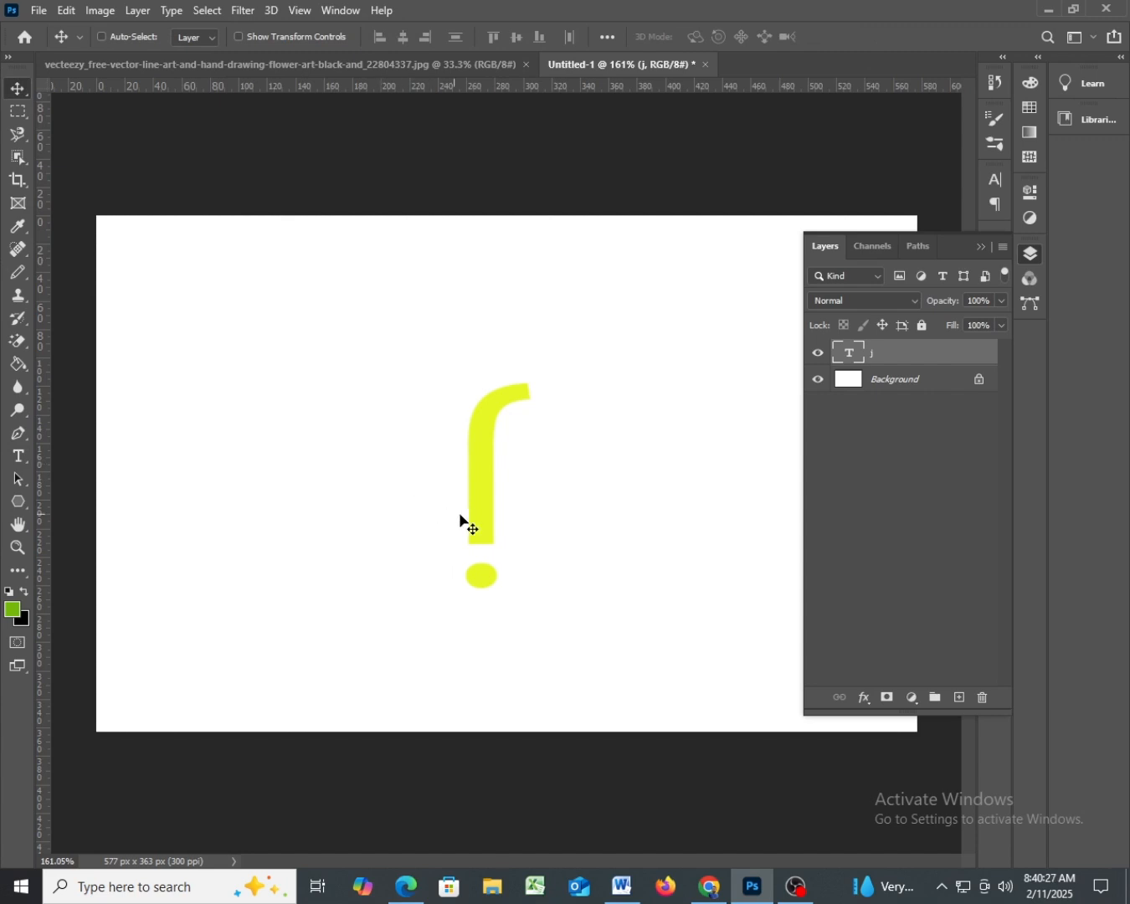
- Move the j slightly left, rotate it 180° with Free Transform, and shift it further left before applying the transform
drag(474, 520, 427, 515)
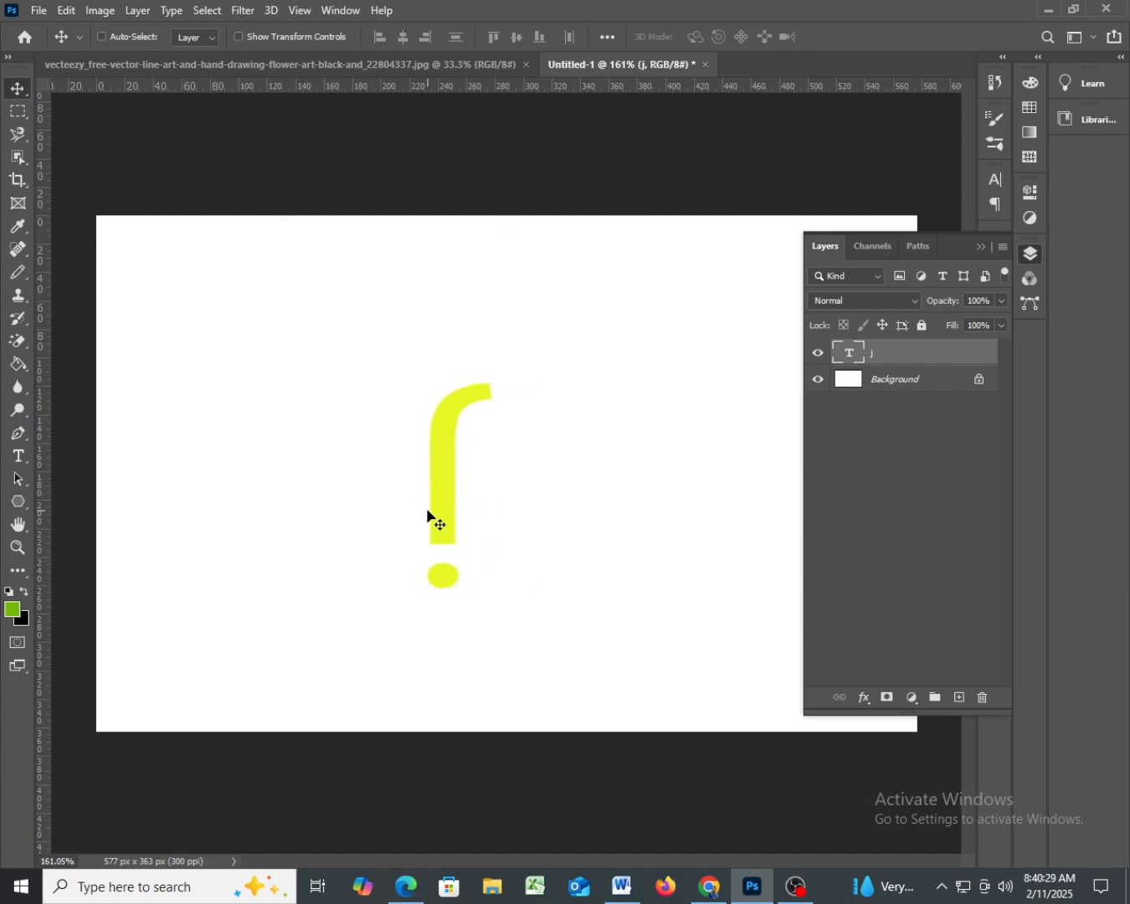
key(ctrl+t)
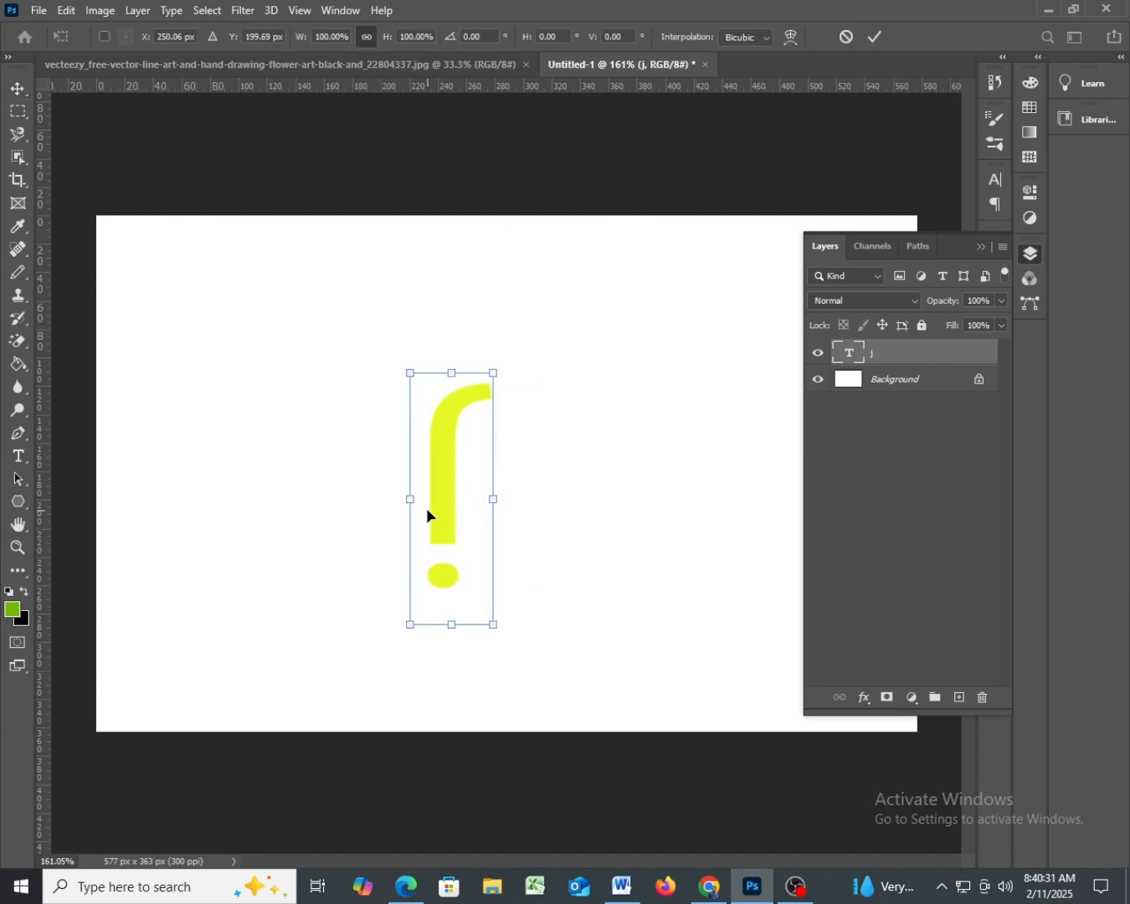
key(ctrl+r)
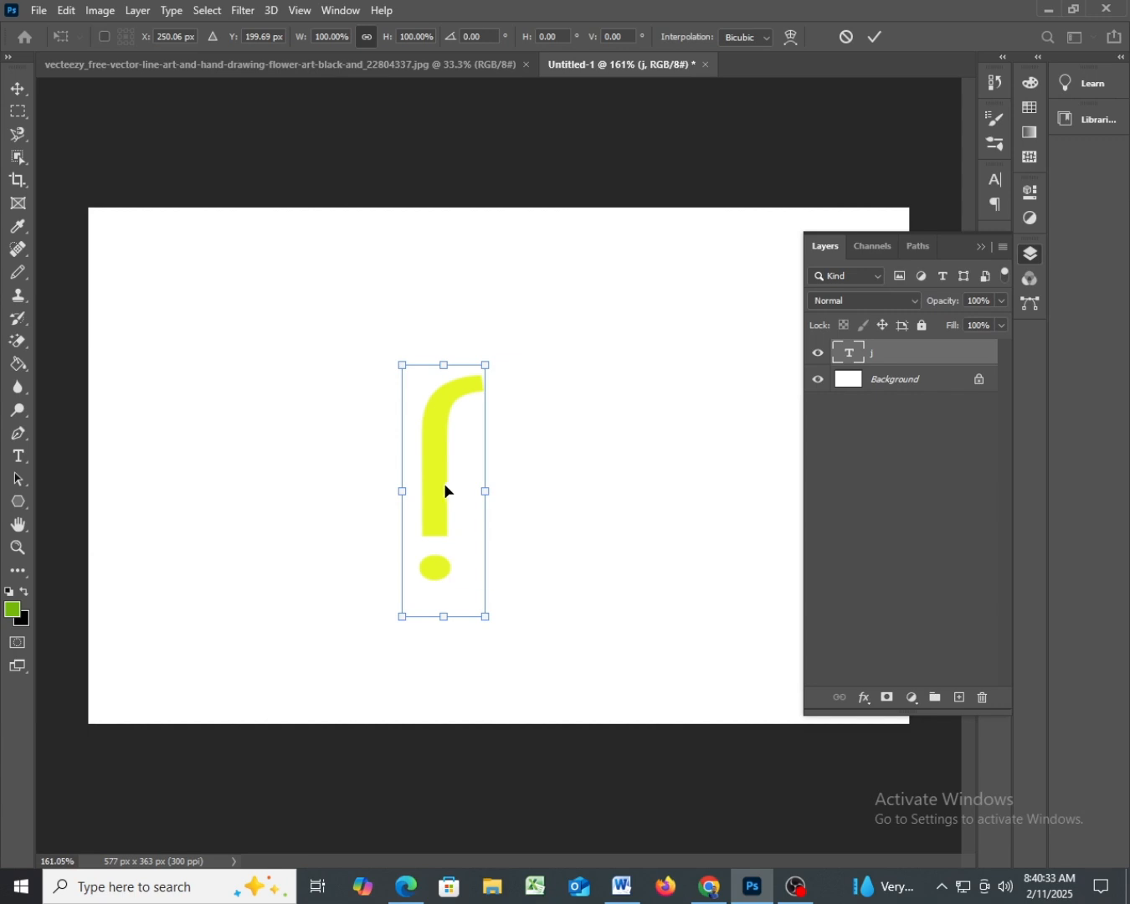
right_click(433, 466)
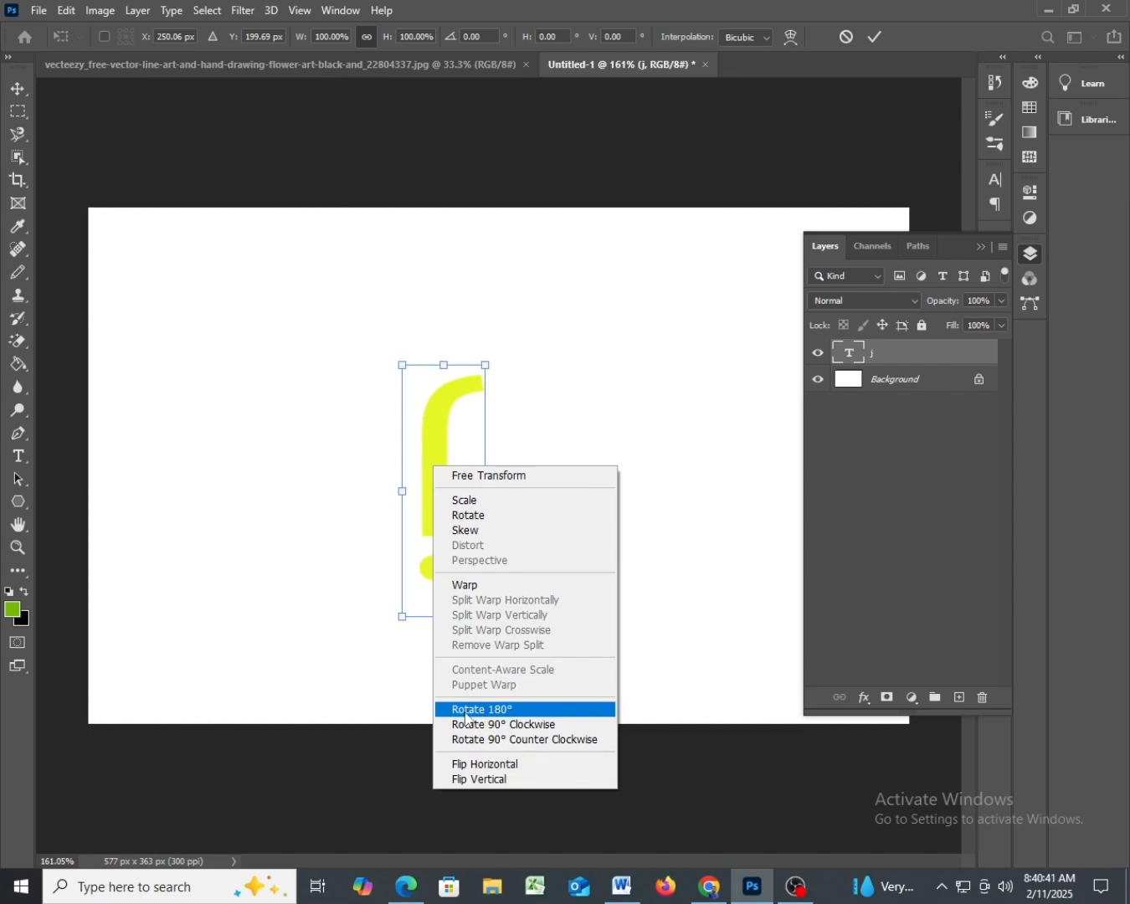
click(501, 716)
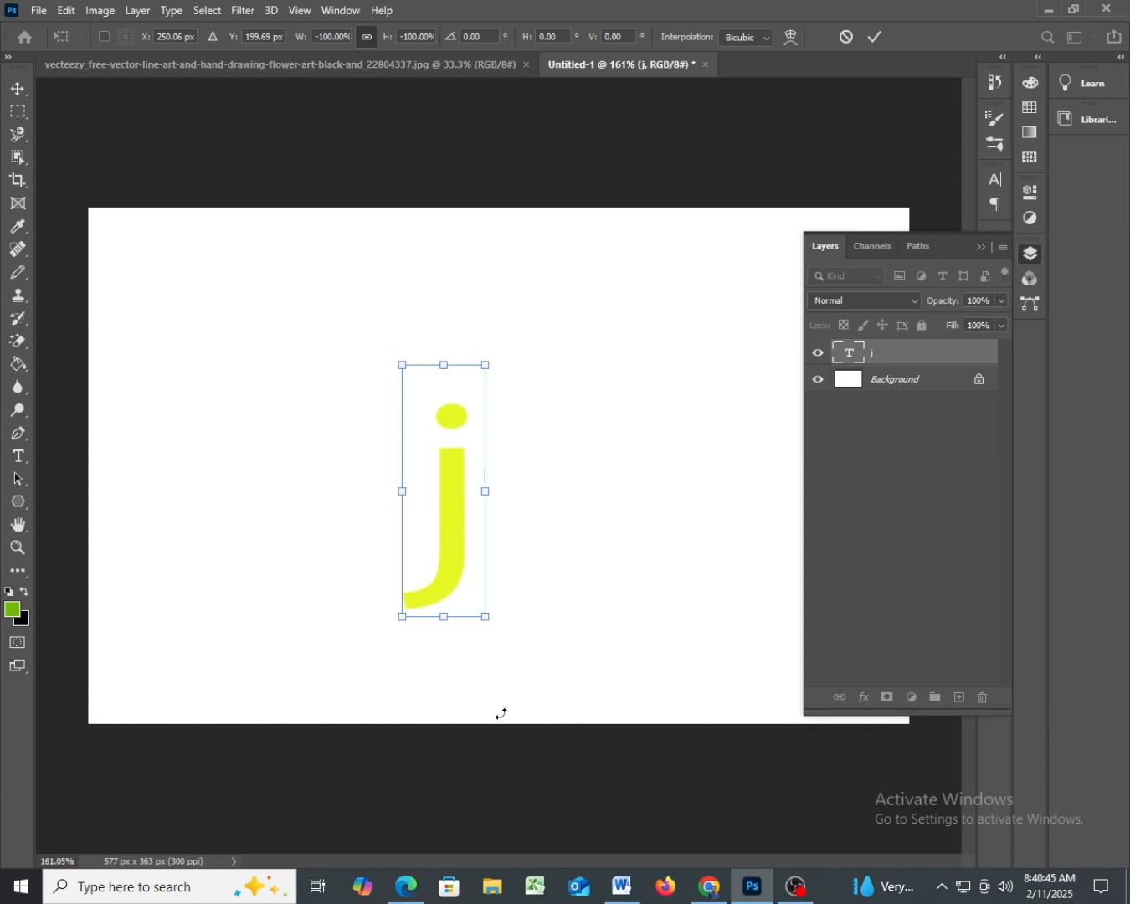
mouse_move(447, 533)
mouse_down()
mouse_move(466, 527)
mouse_move(464, 517)
mouse_move(431, 518)
mouse_up()
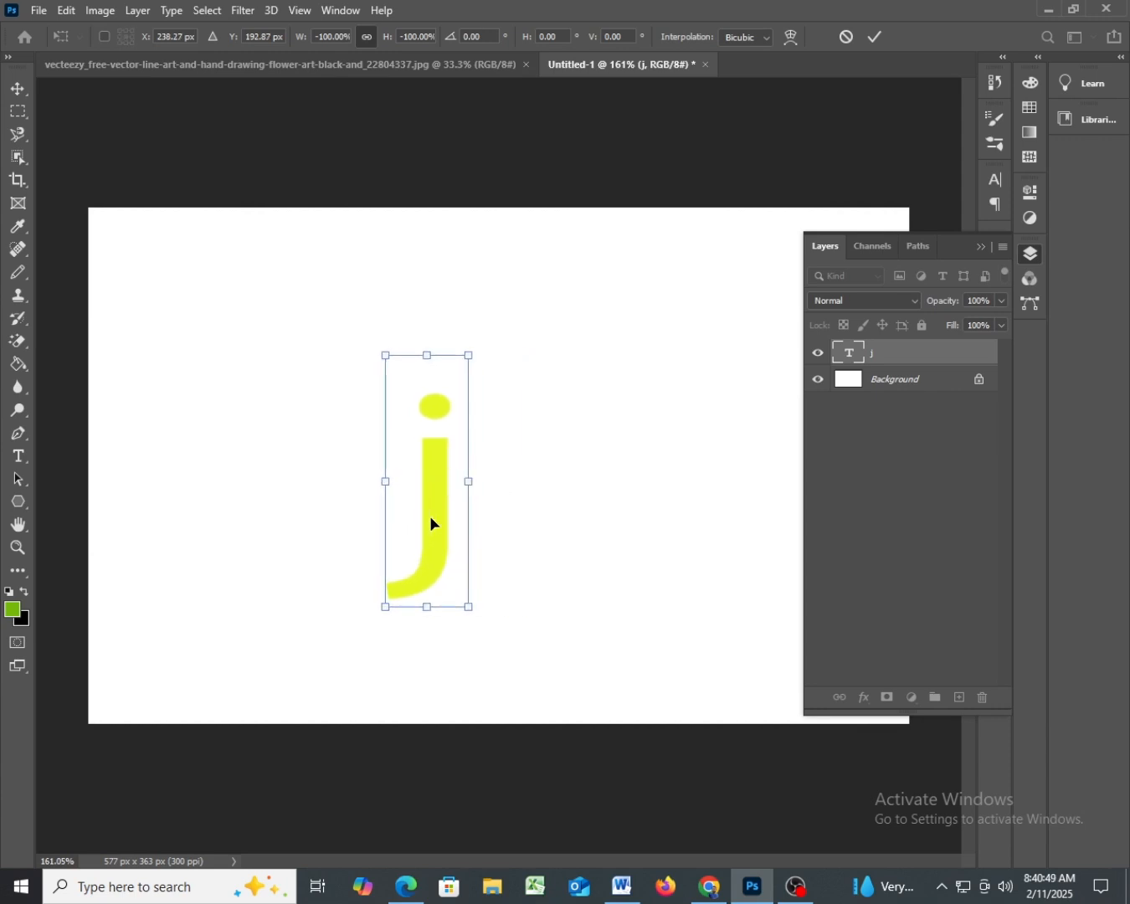
drag(430, 518, 400, 518)
key(Return)
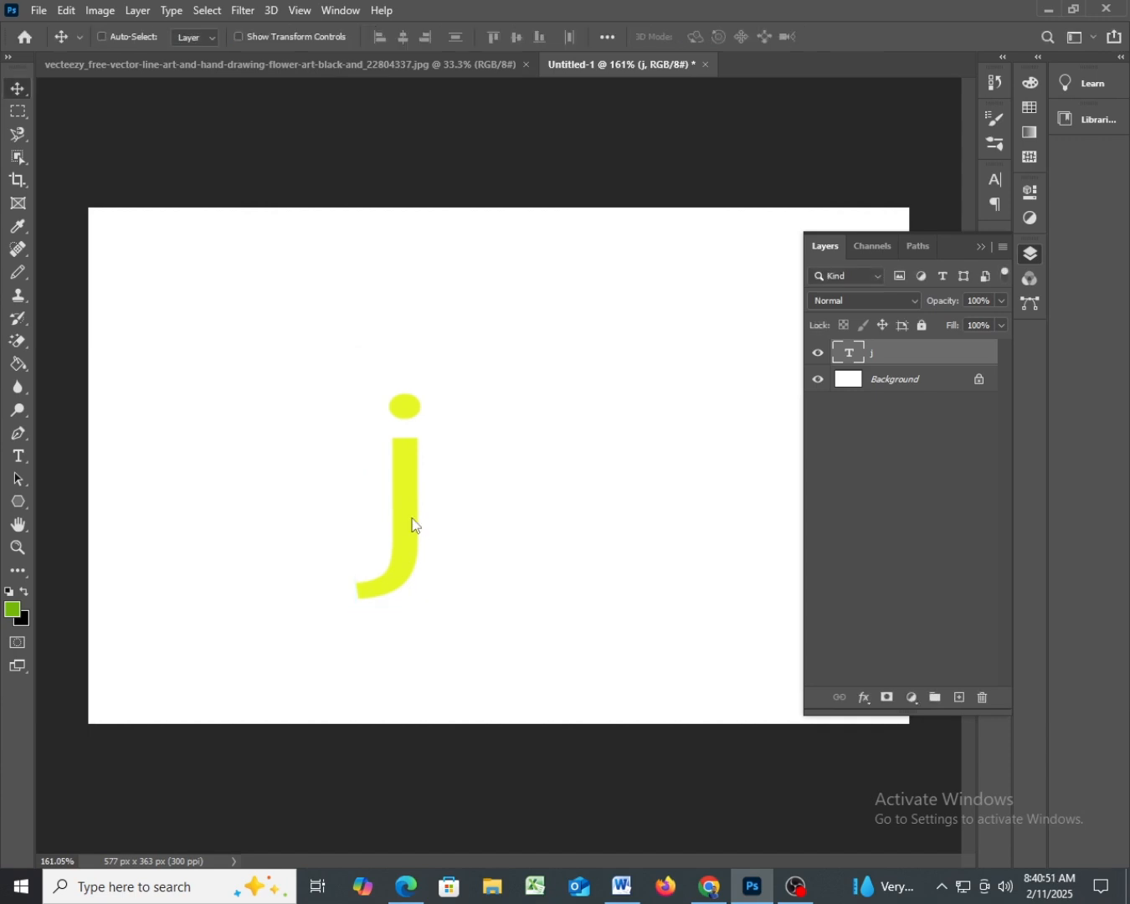
- Replace the j in the text layer with "cxz" and choose the MatamuhuriMJ font
double_click(410, 514)
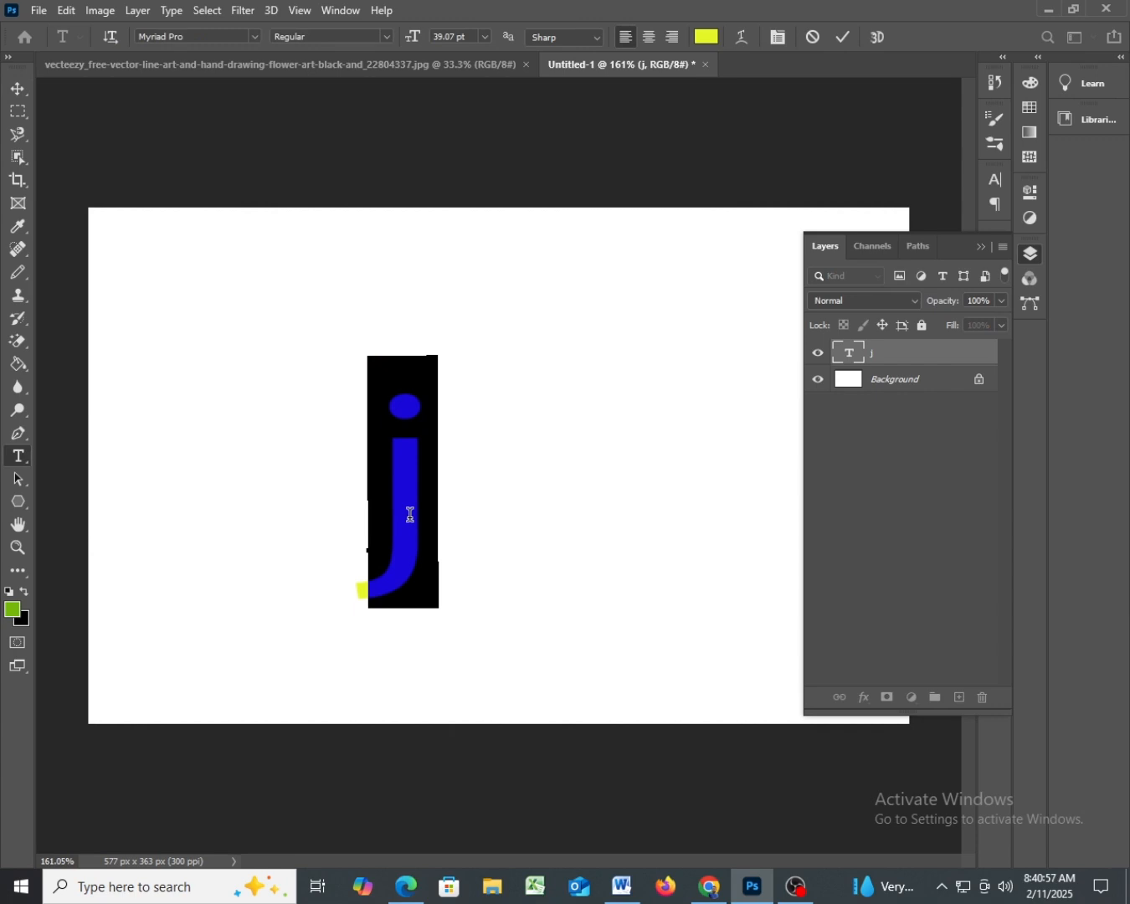
click(410, 514)
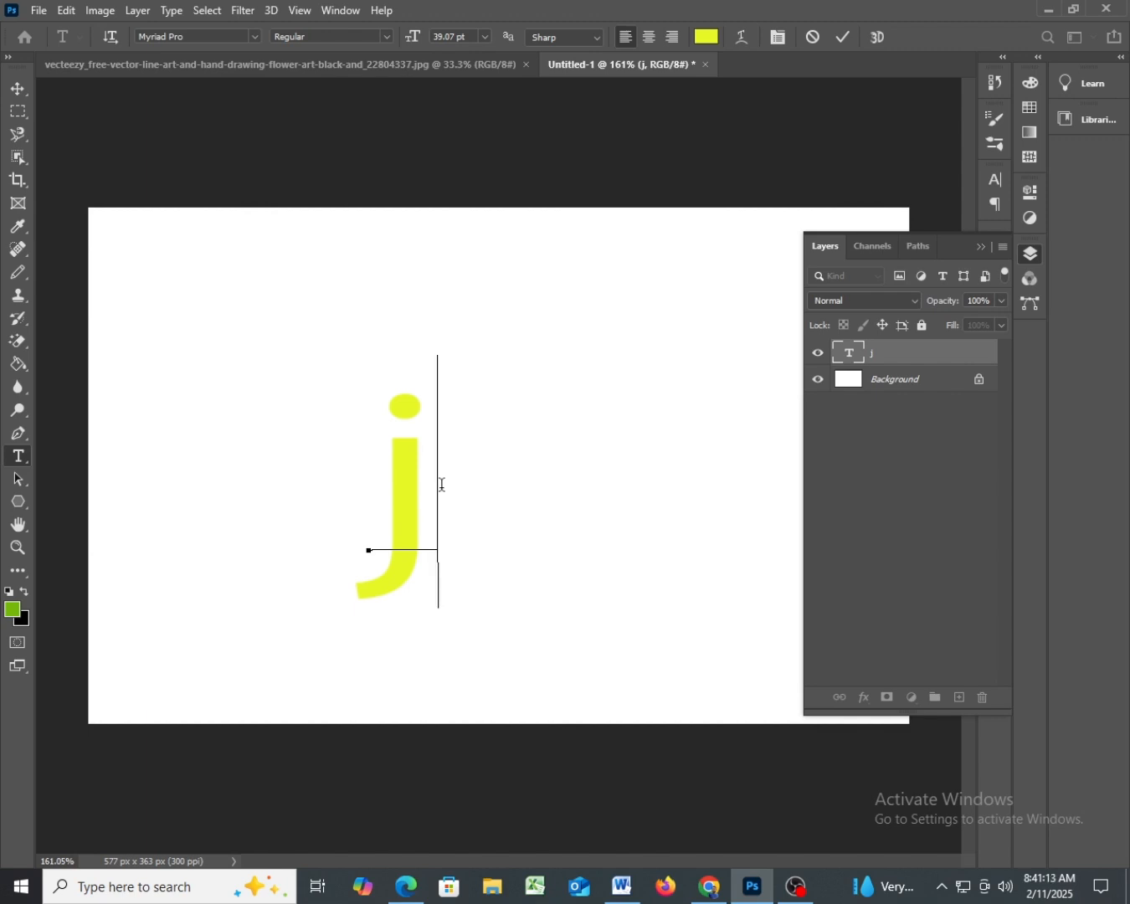
key(BackSpace)
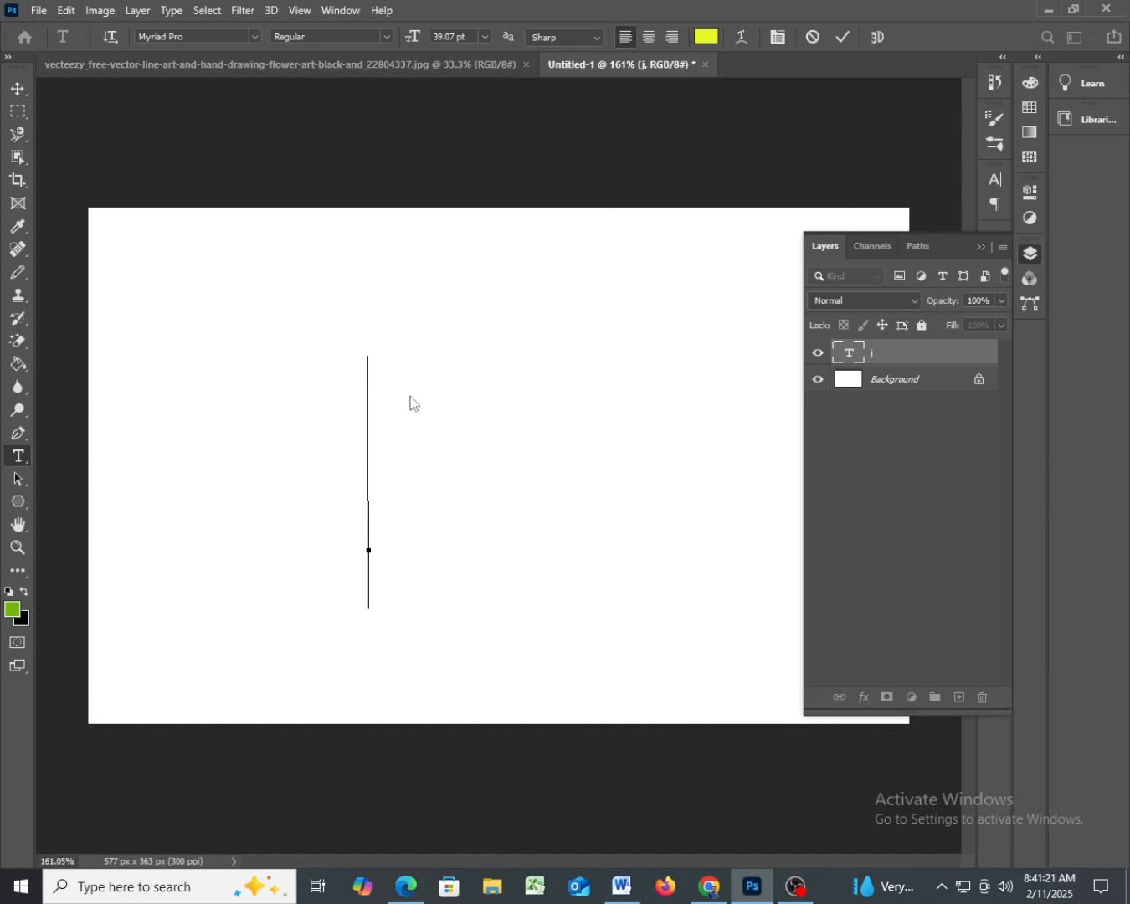
text(cxz)
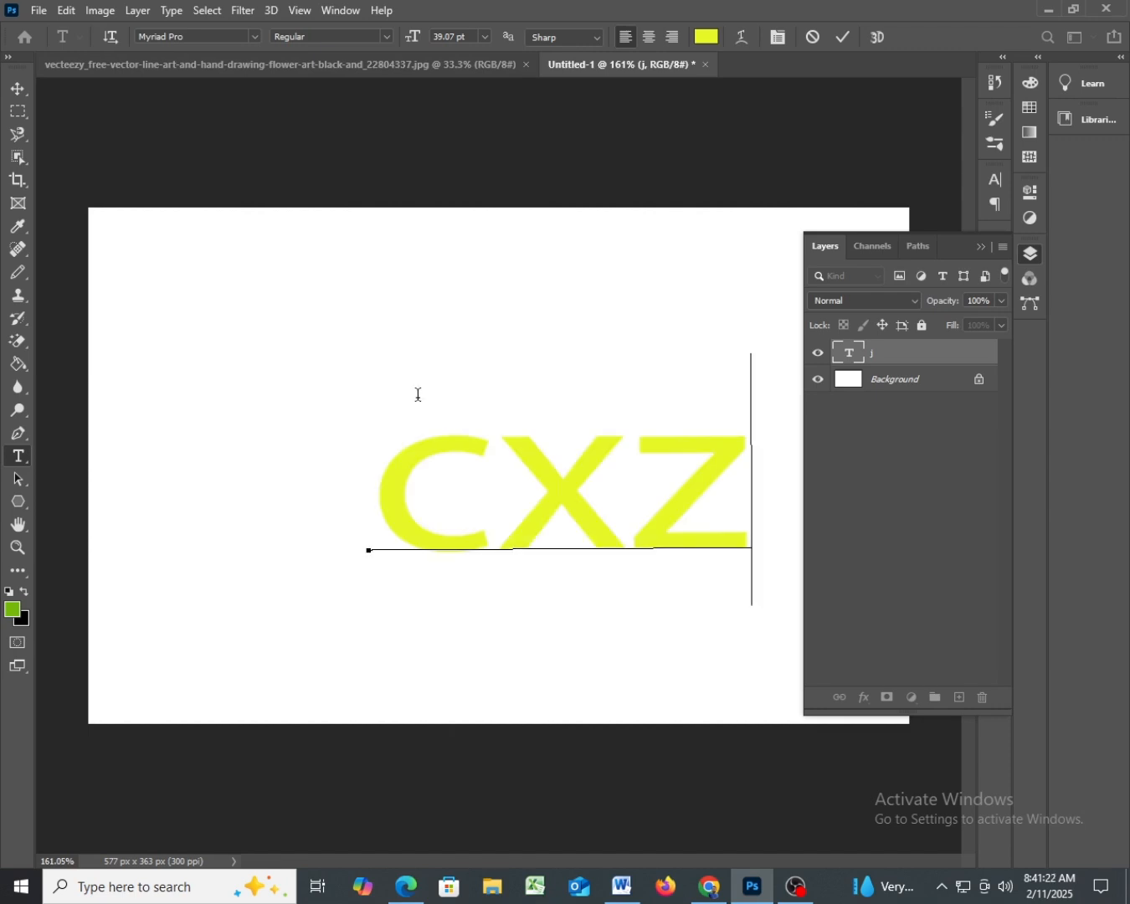
click(193, 38)
click(260, 38)
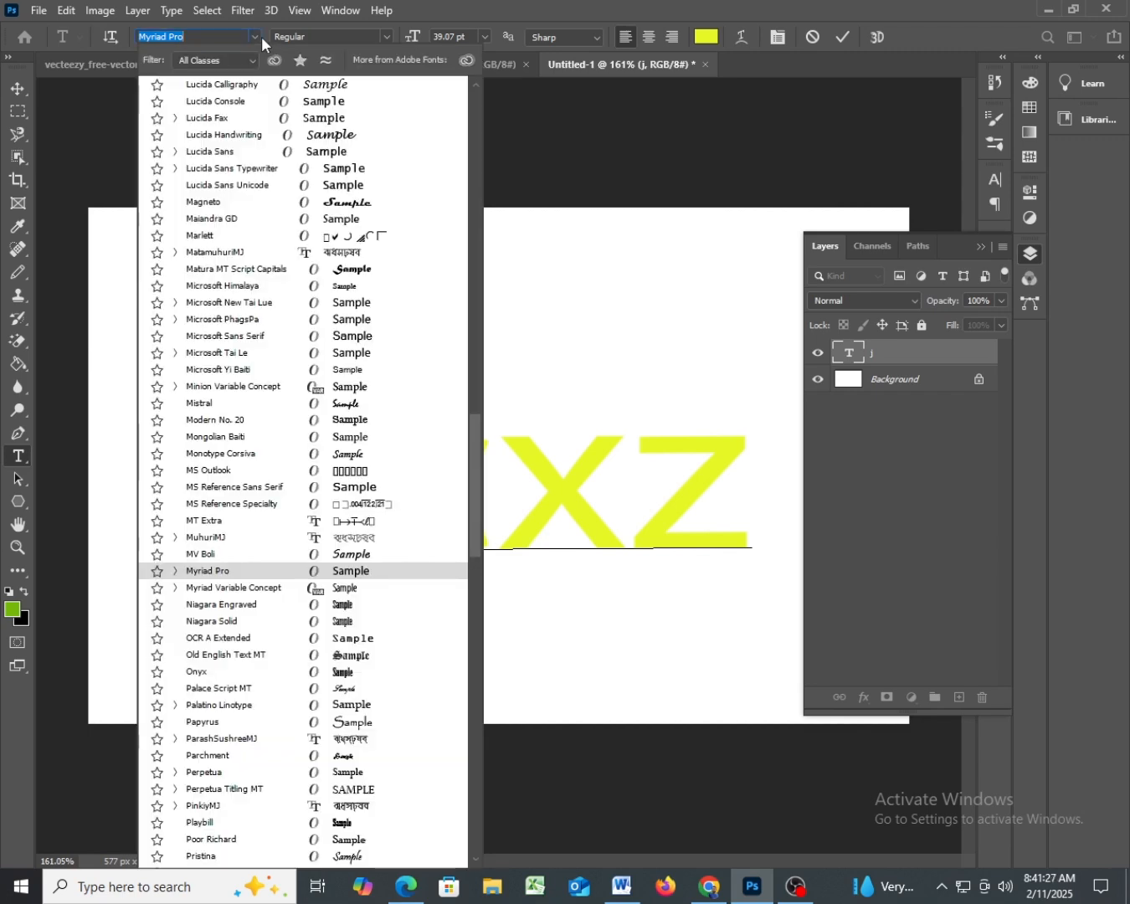
click(357, 257)
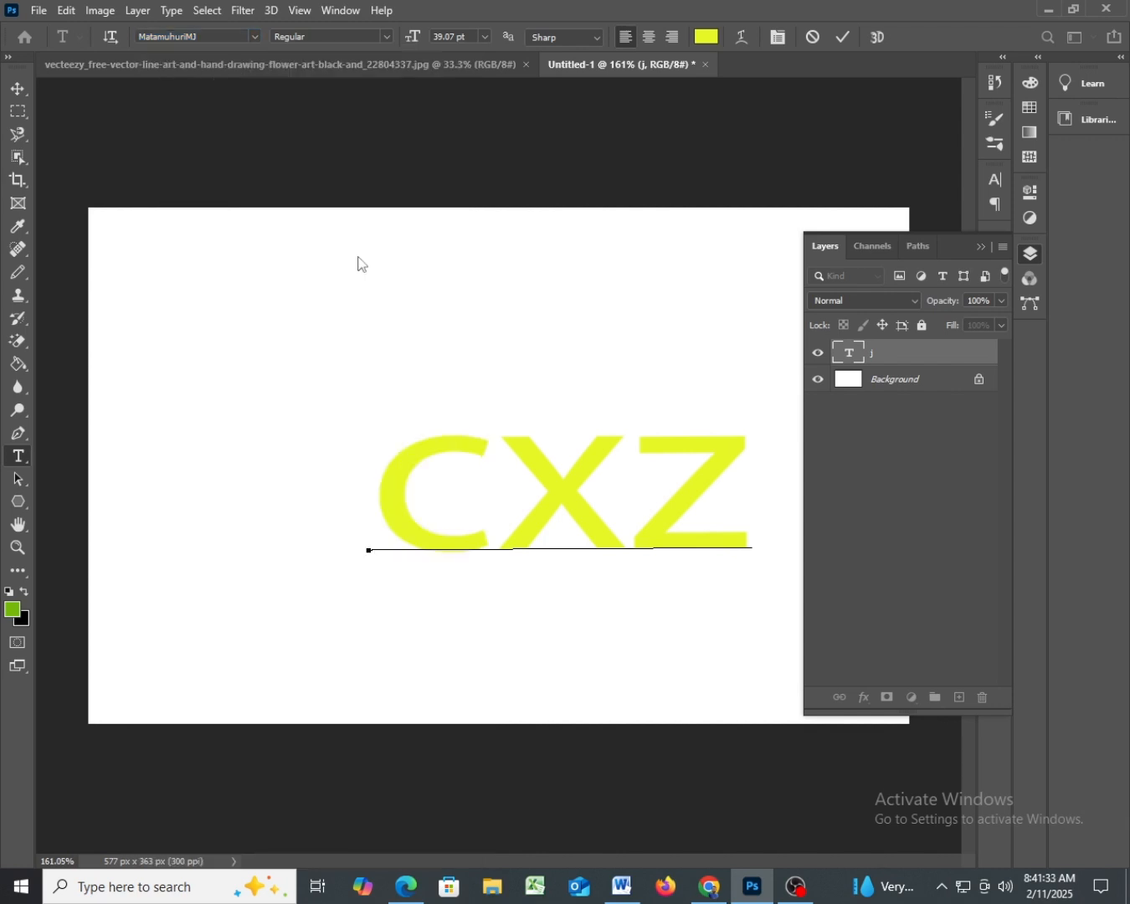
- Delete "cxz" from the text layer, and set the font for new text to MatamuhuriMJ
key(BackSpace)
key(BackSpace)
key(BackSpace)
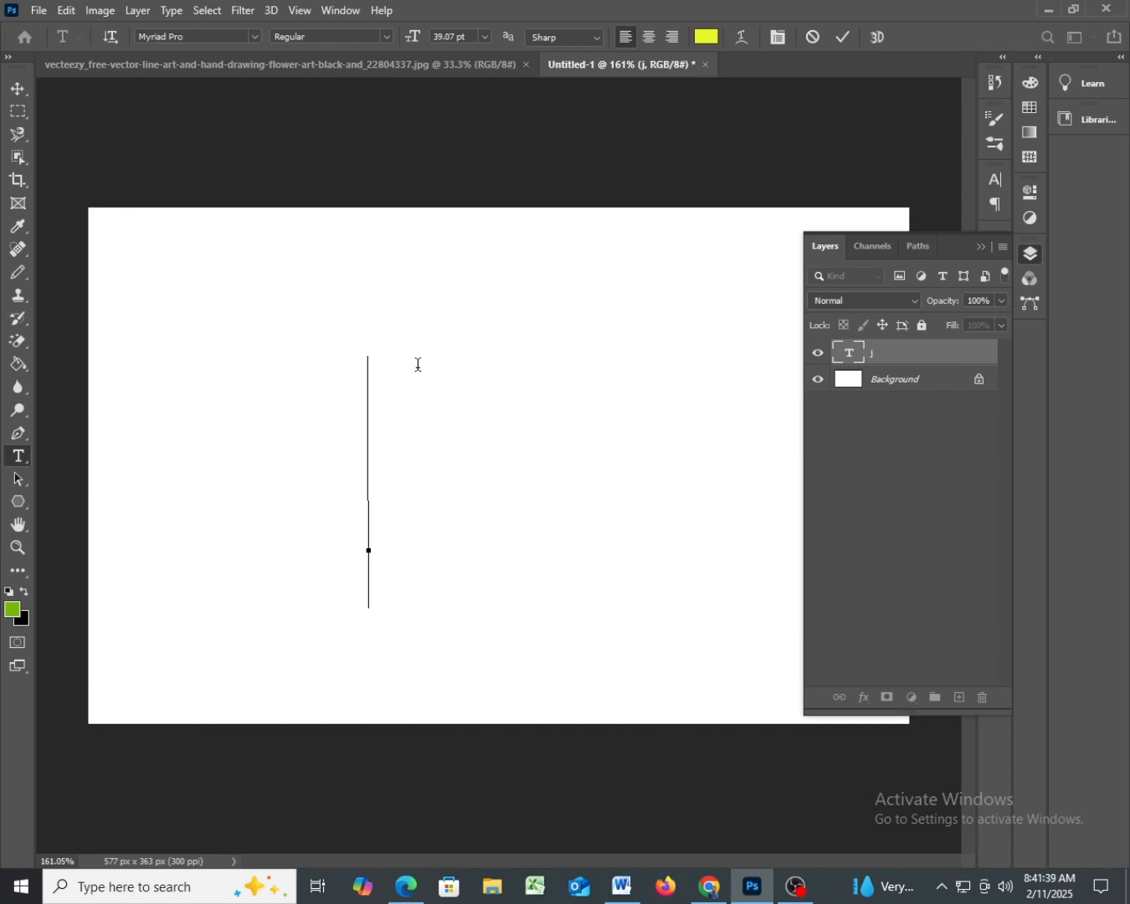
click(256, 37)
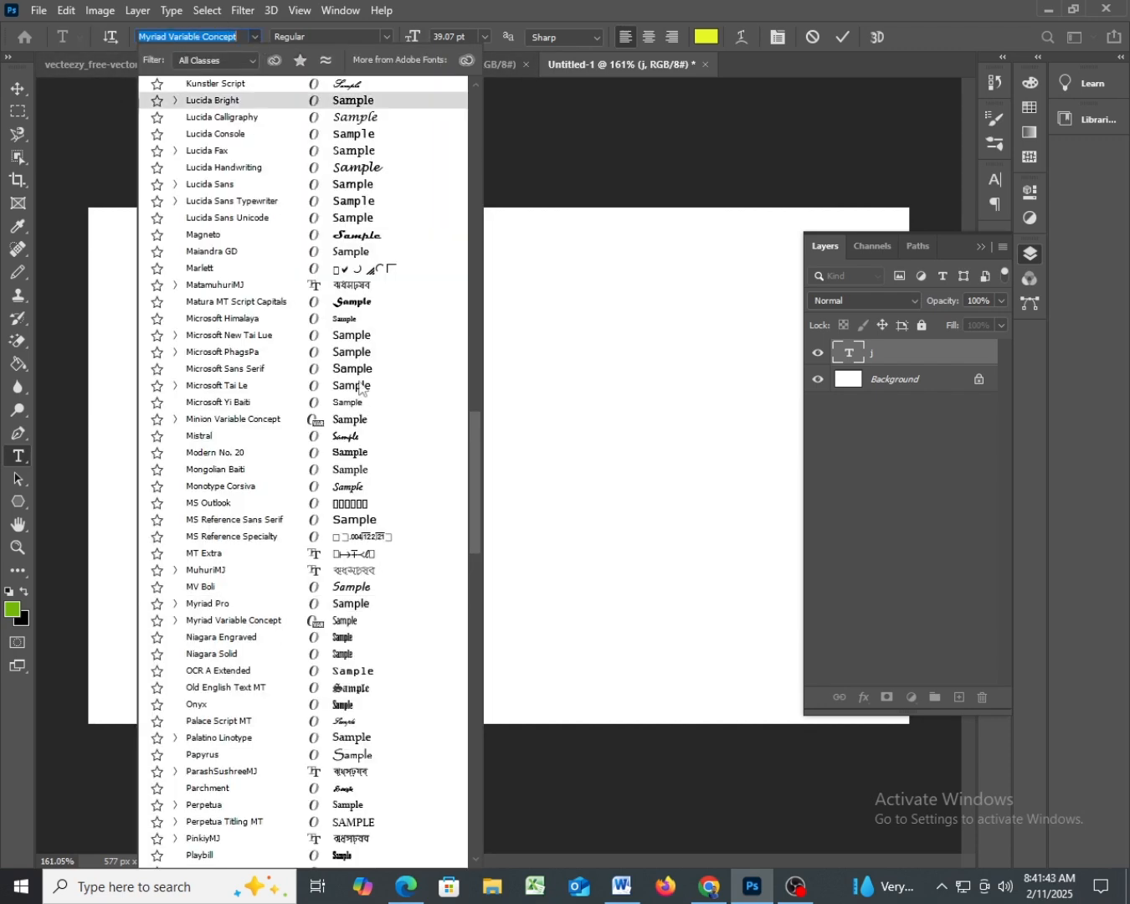
click(349, 284)
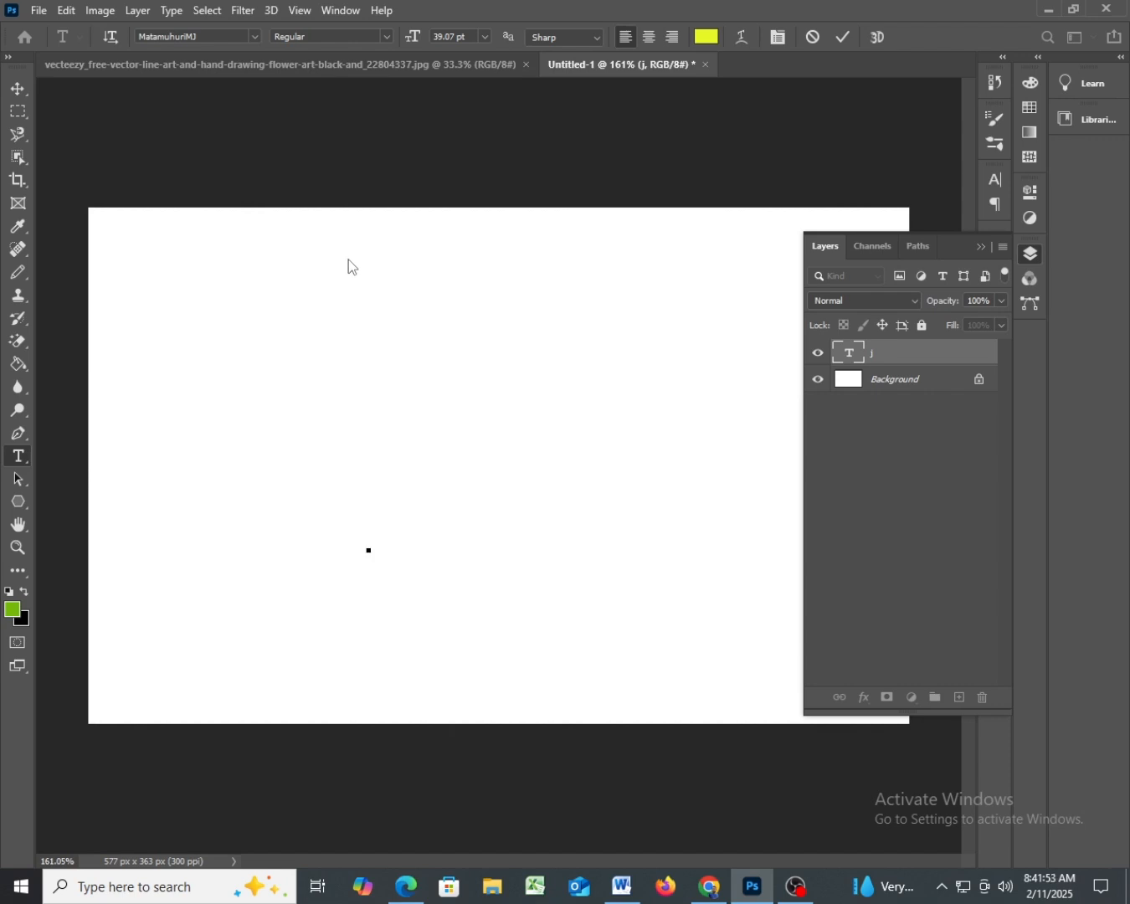
- Examine the available fonts and their sample previews in the font list, down to the fonts starting with I
click(255, 37)
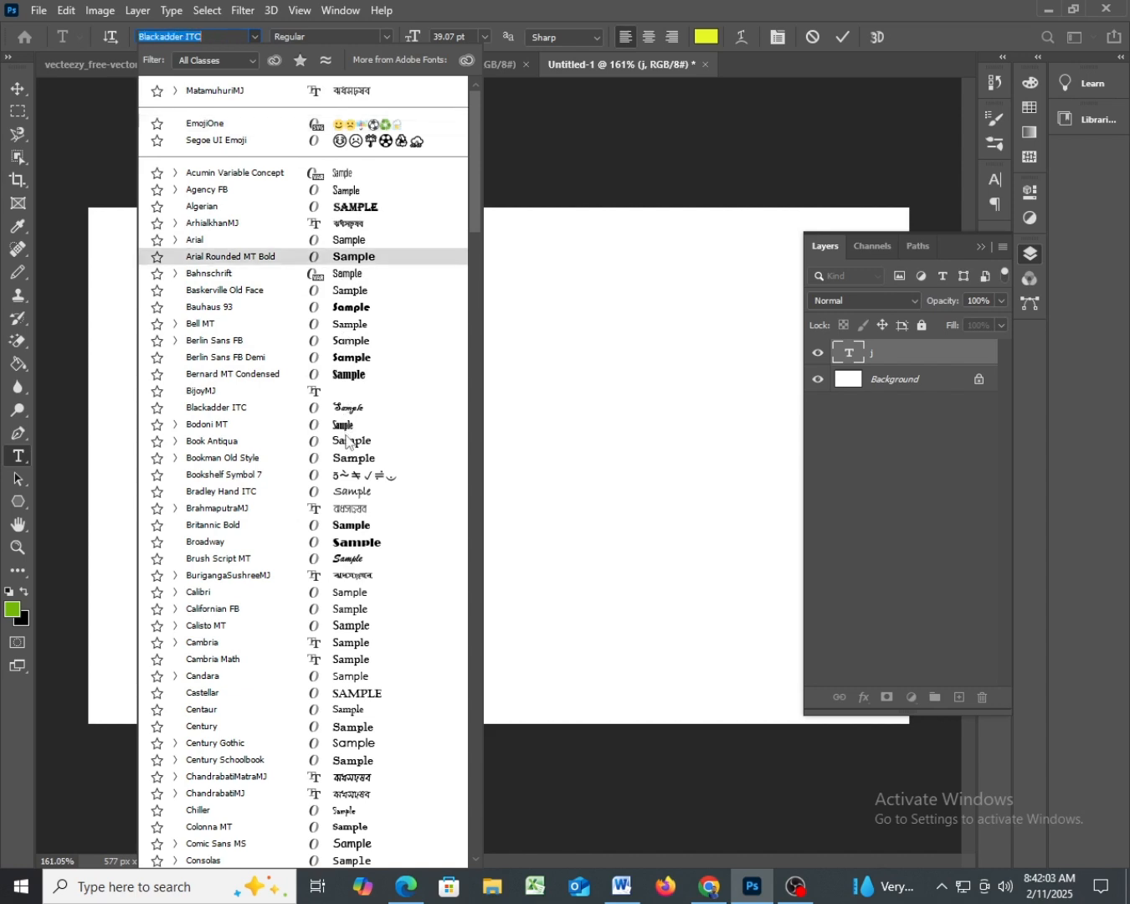
scroll(345, 534, down, 1)
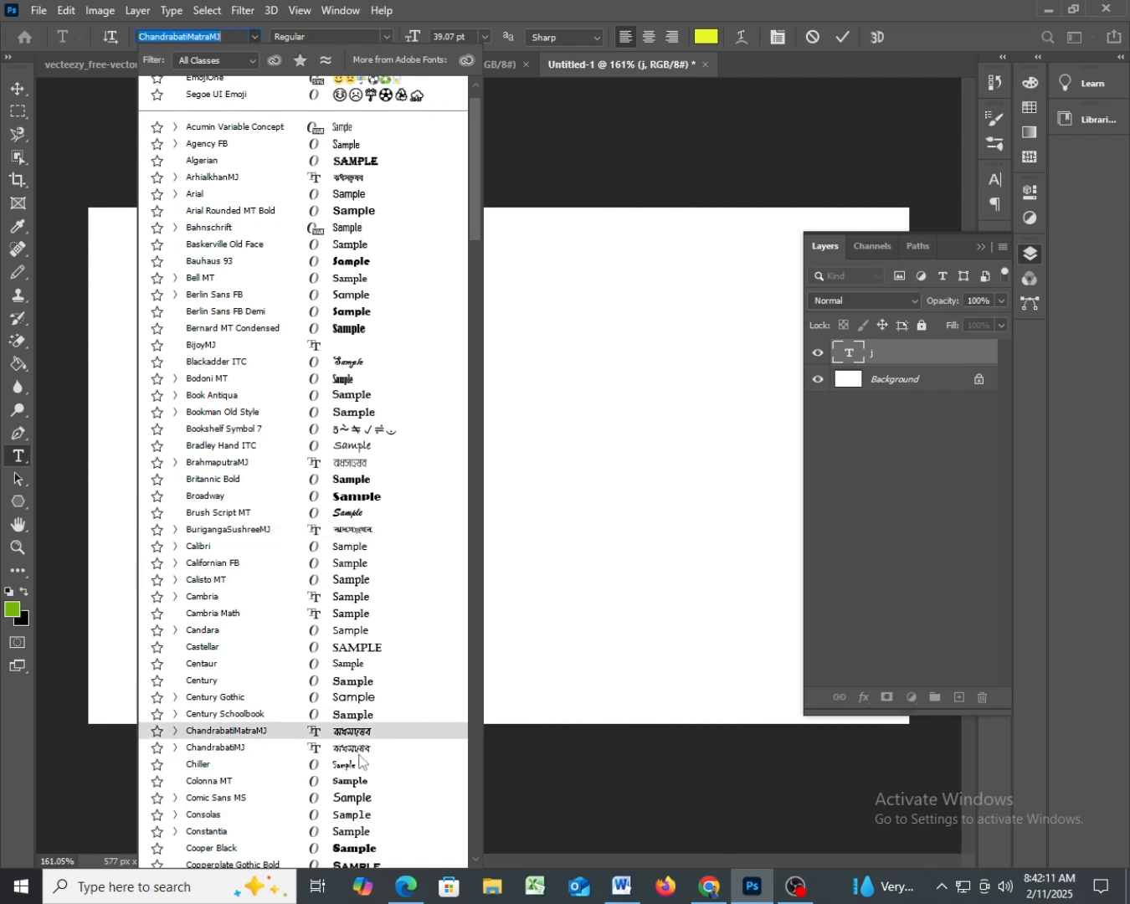
scroll(359, 777, down, 2)
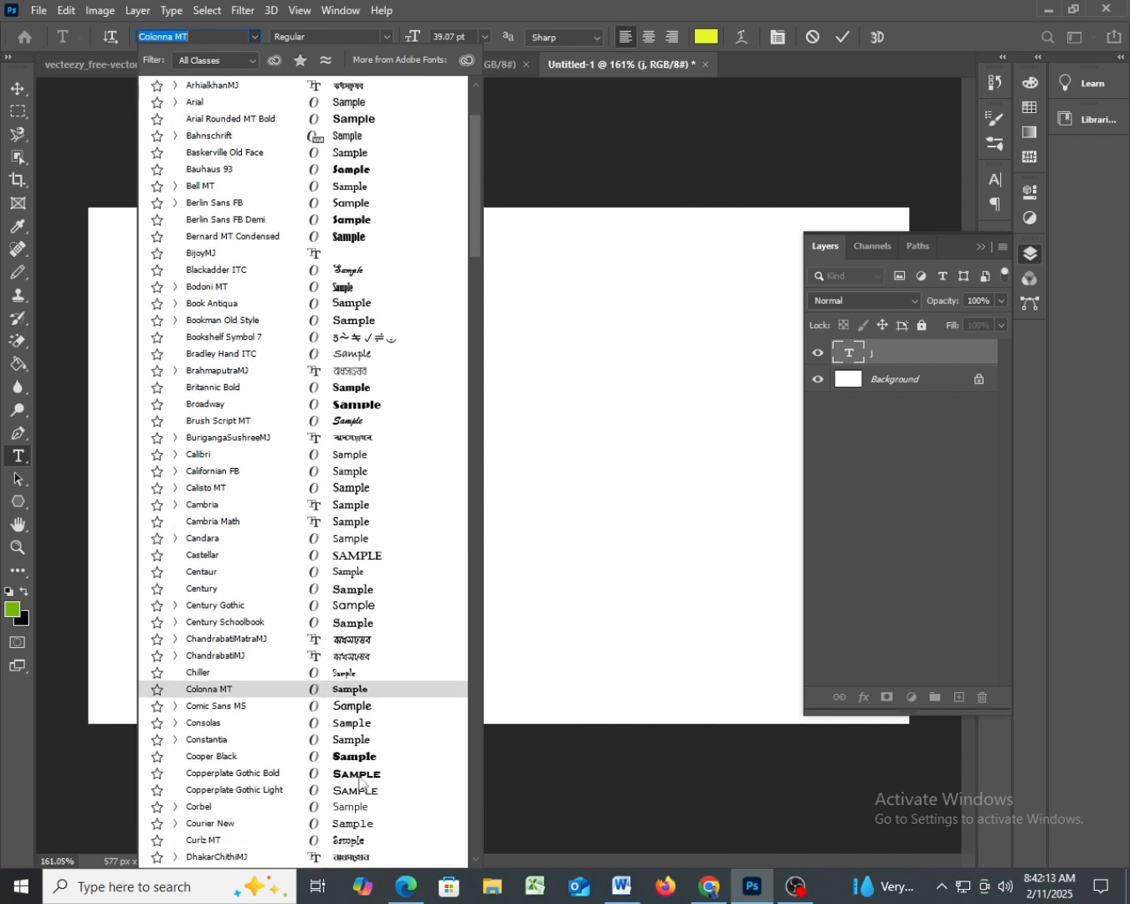
scroll(359, 784, down, 2)
scroll(359, 780, down, 1)
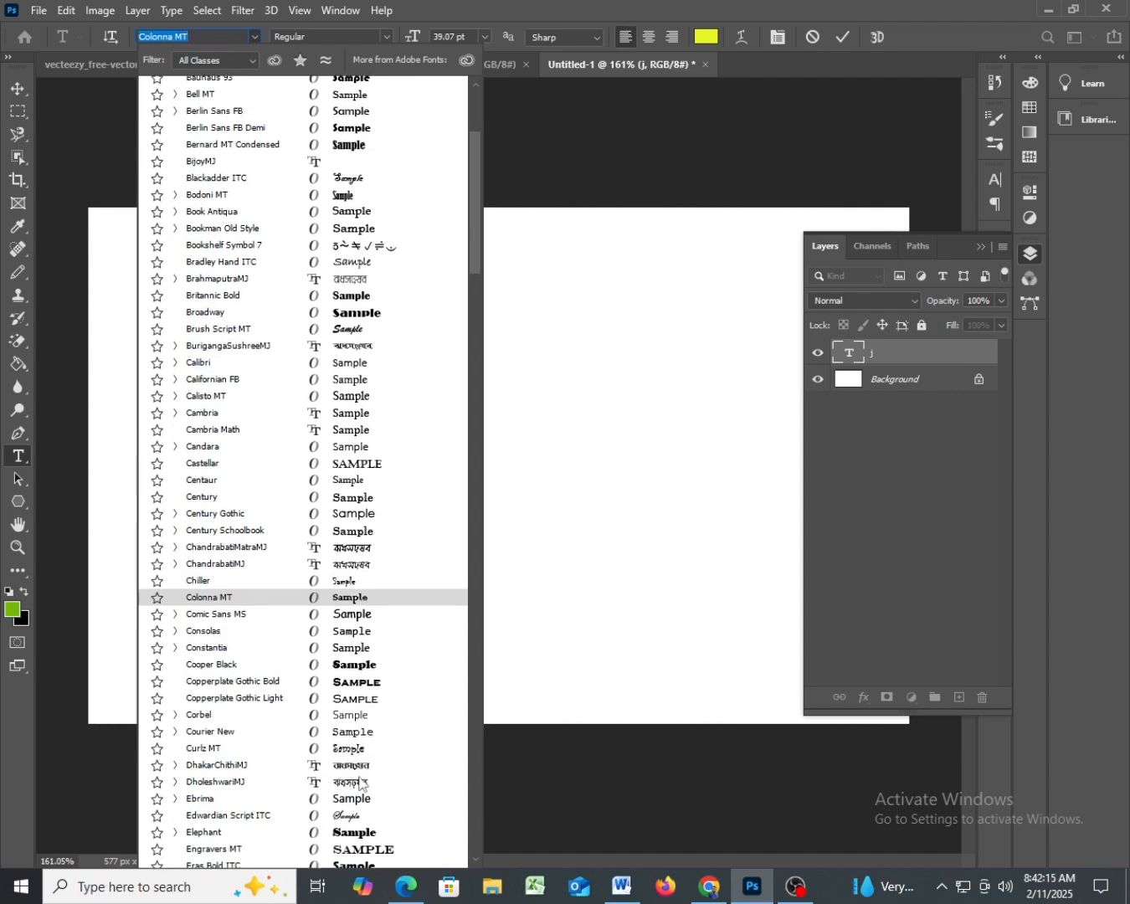
scroll(359, 784, down, 2)
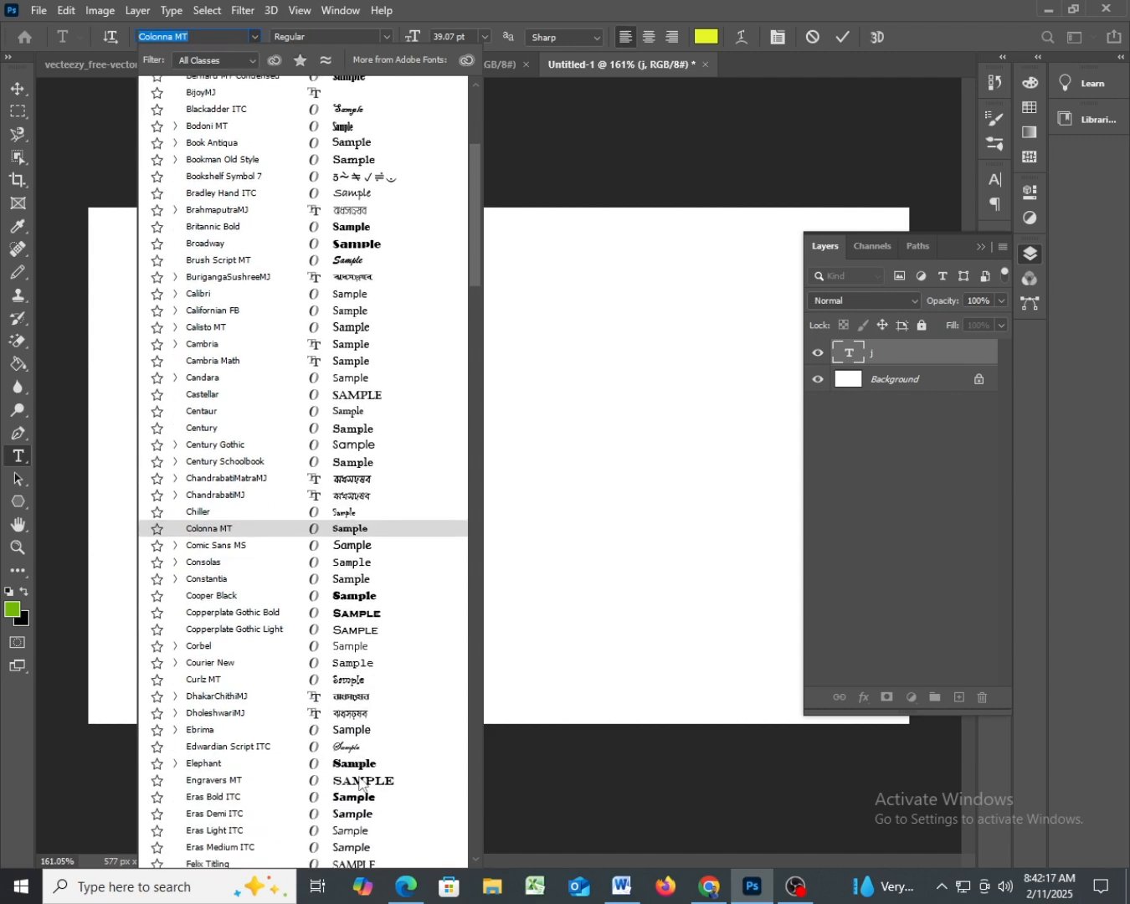
scroll(359, 783, down, 4)
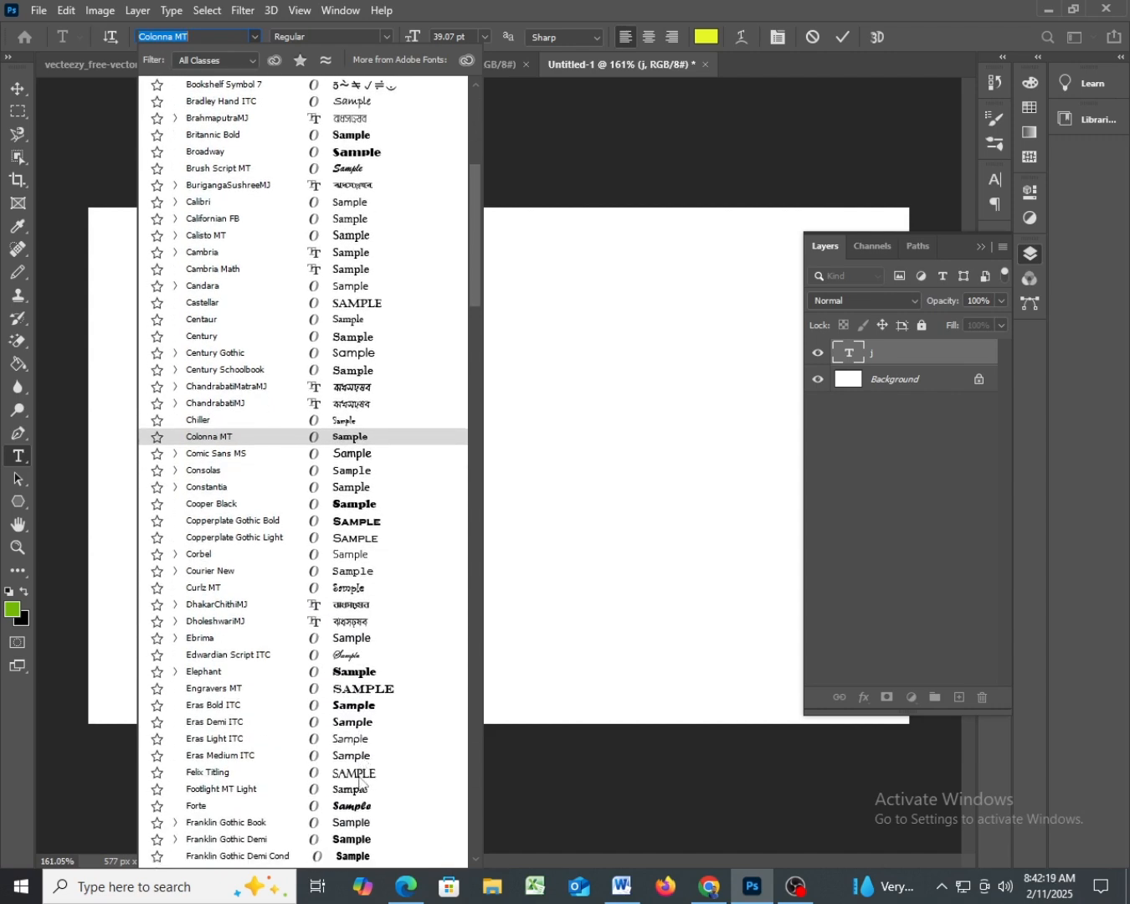
scroll(359, 783, down, 4)
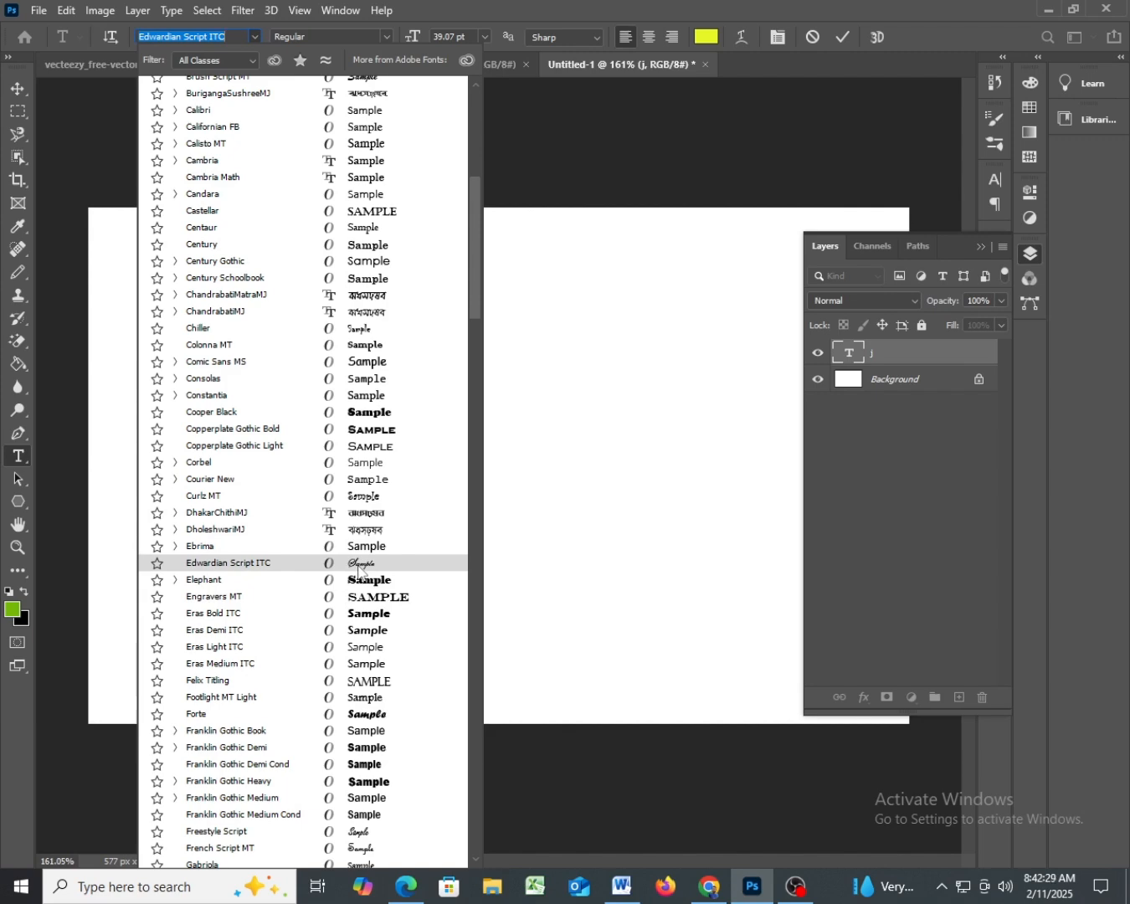
scroll(363, 630, down, 2)
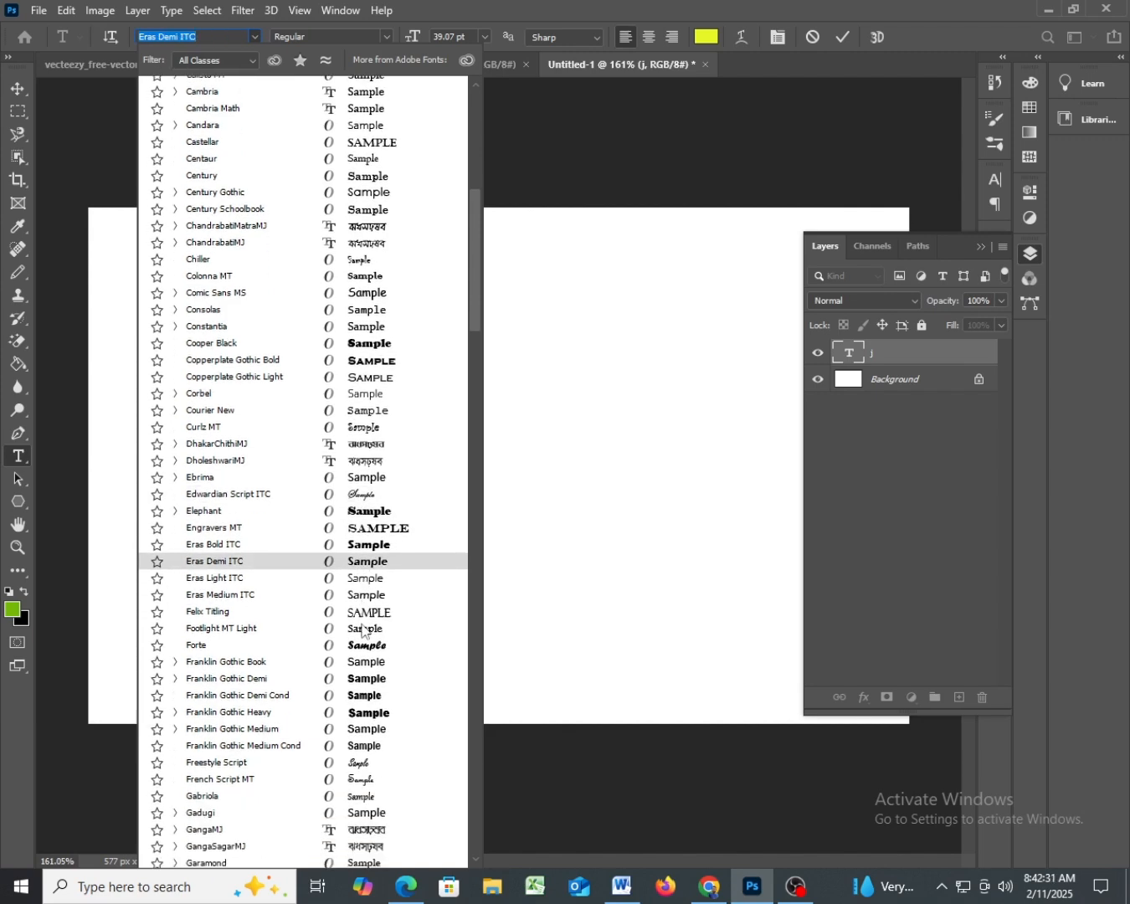
scroll(362, 630, down, 1)
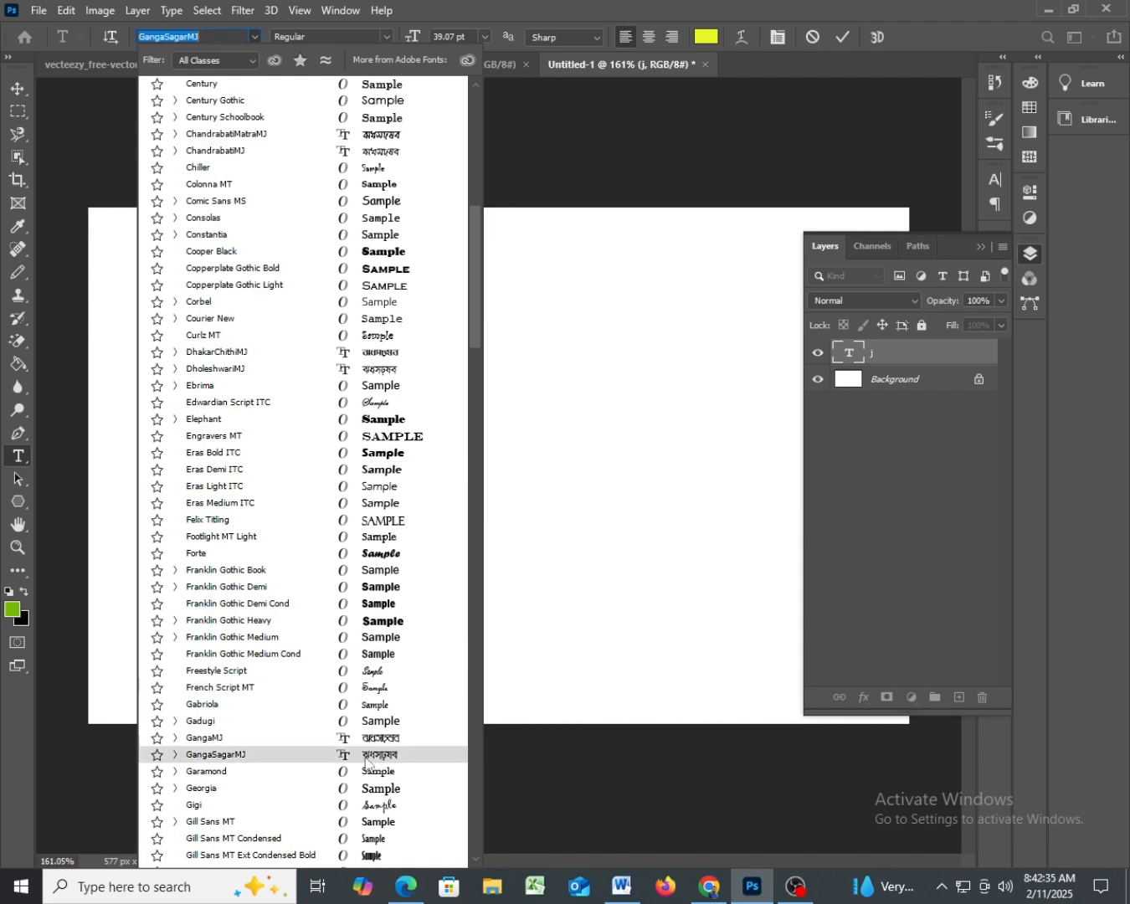
scroll(366, 762, down, 4)
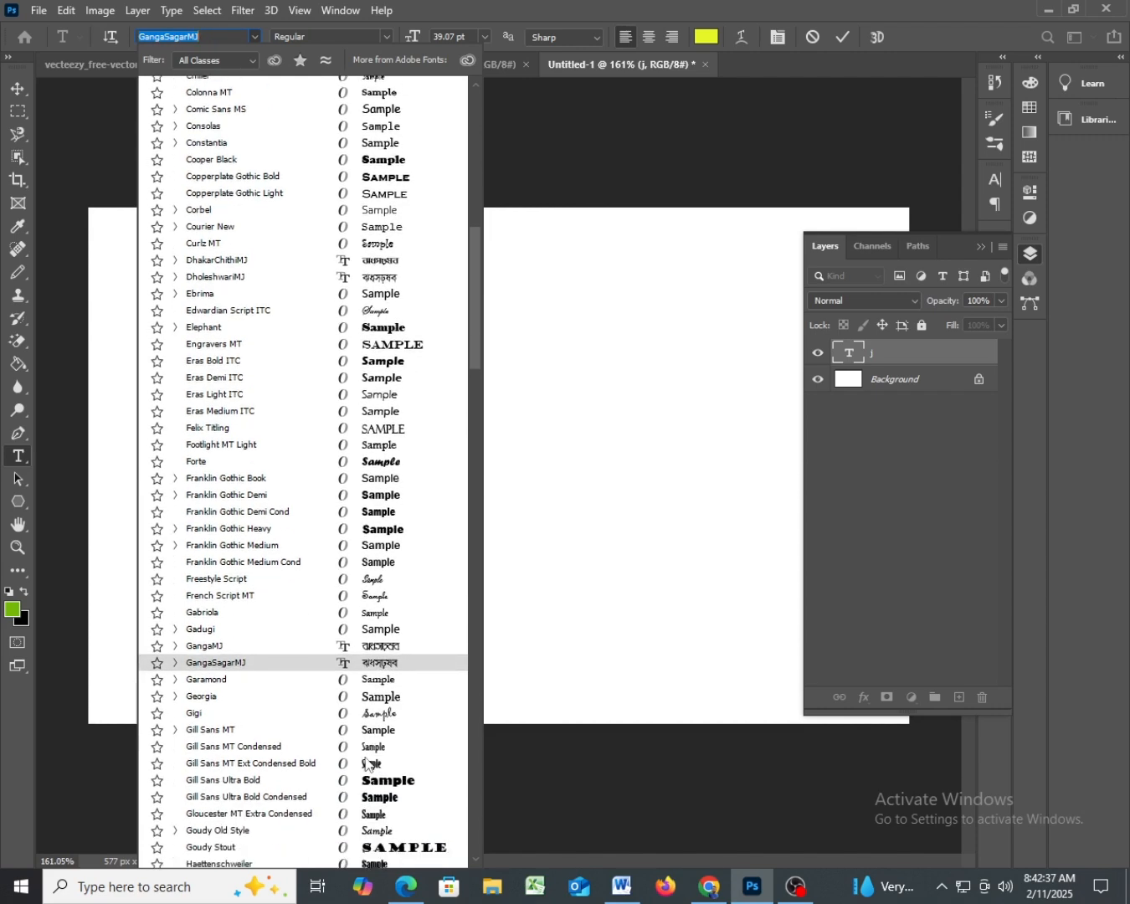
scroll(366, 762, down, 1)
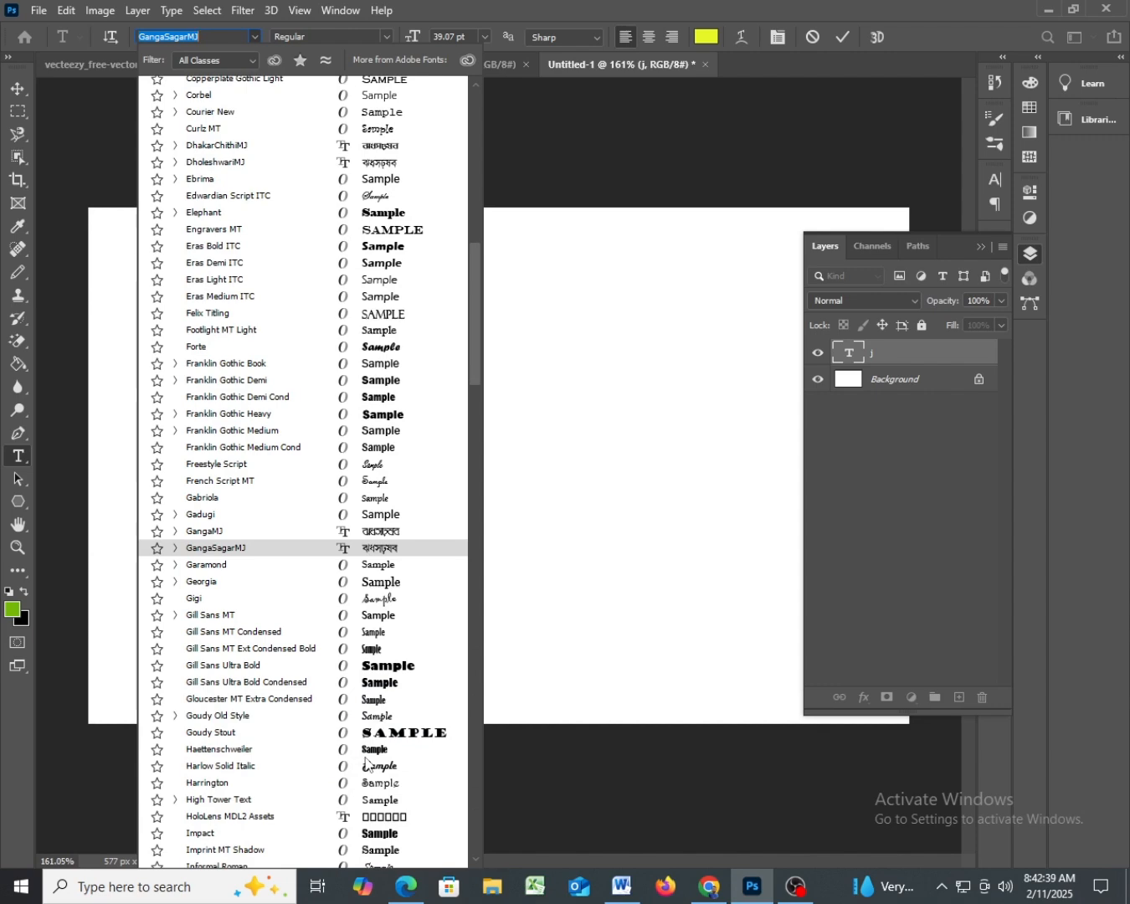
scroll(366, 763, up, 4)
key(Up)
key(Up)
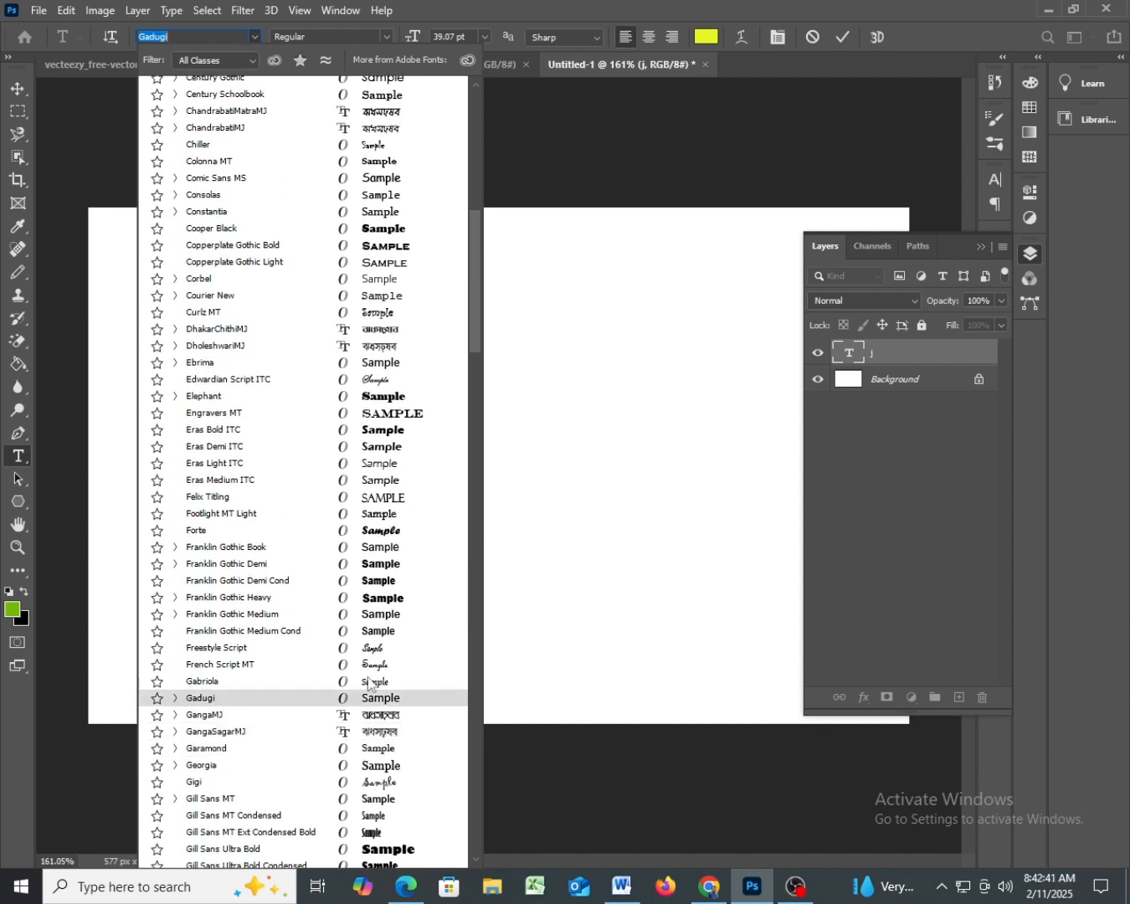
scroll(369, 683, up, 4)
key(Up)
key(Up)
key(Up)
key(Up)
key(Up)
key(Up)
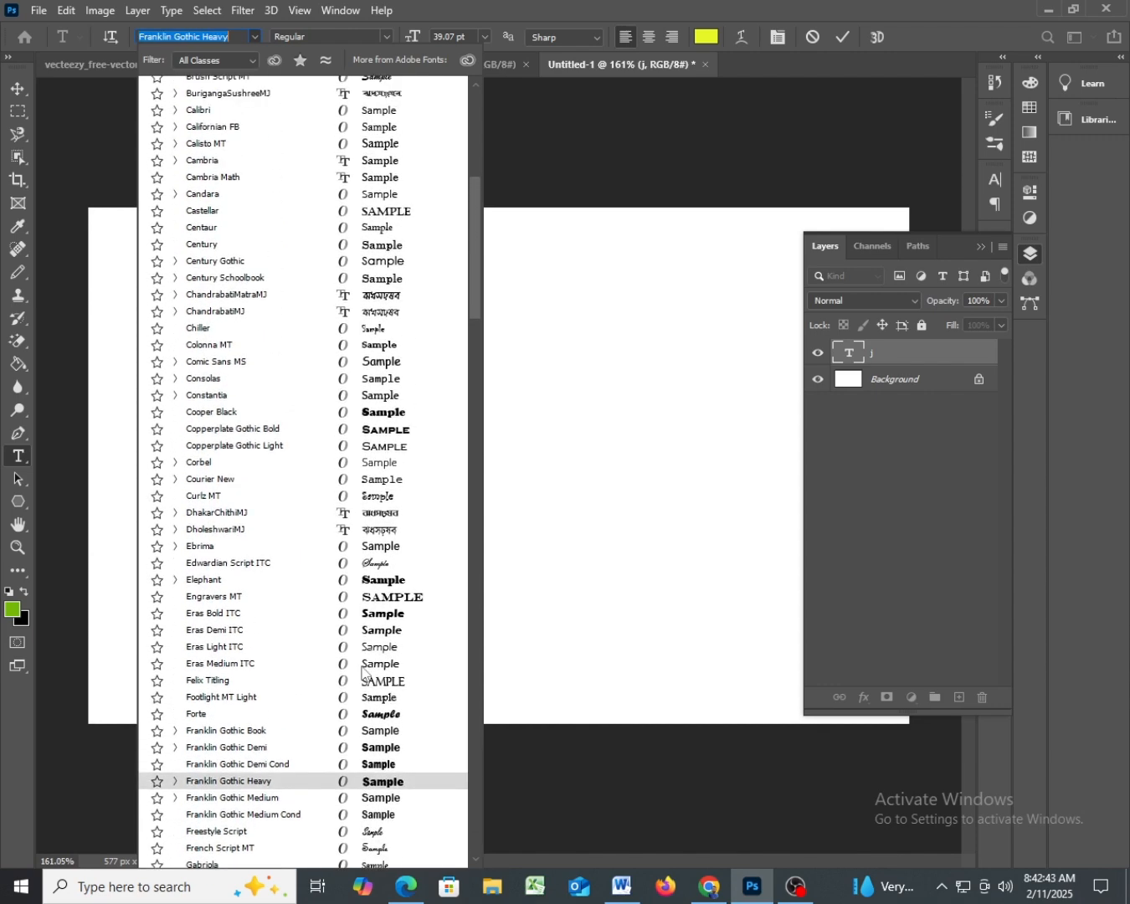
scroll(366, 675, up, 9)
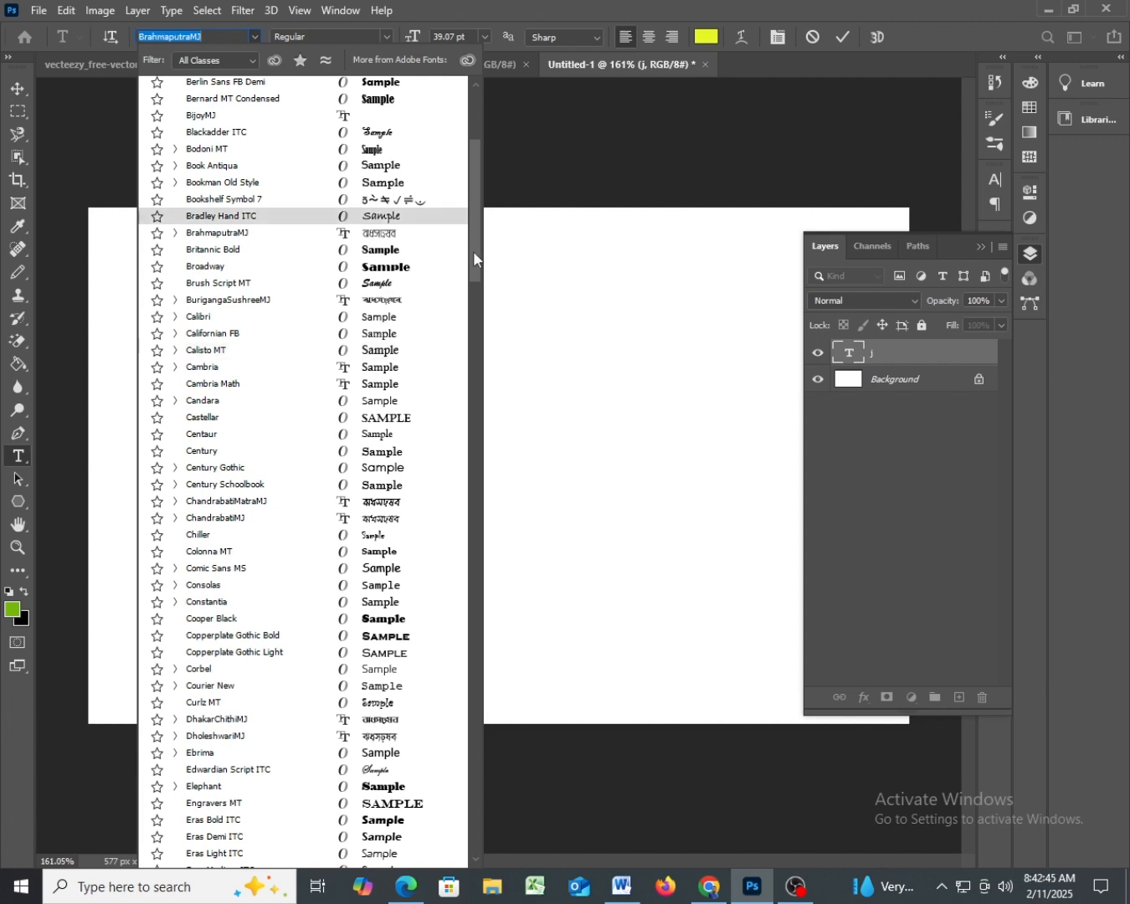
- Choose the MatamuhuriMJ font, and test it by entering "ভযয" in the text layer and clearing it again
drag(473, 257, 483, 163)
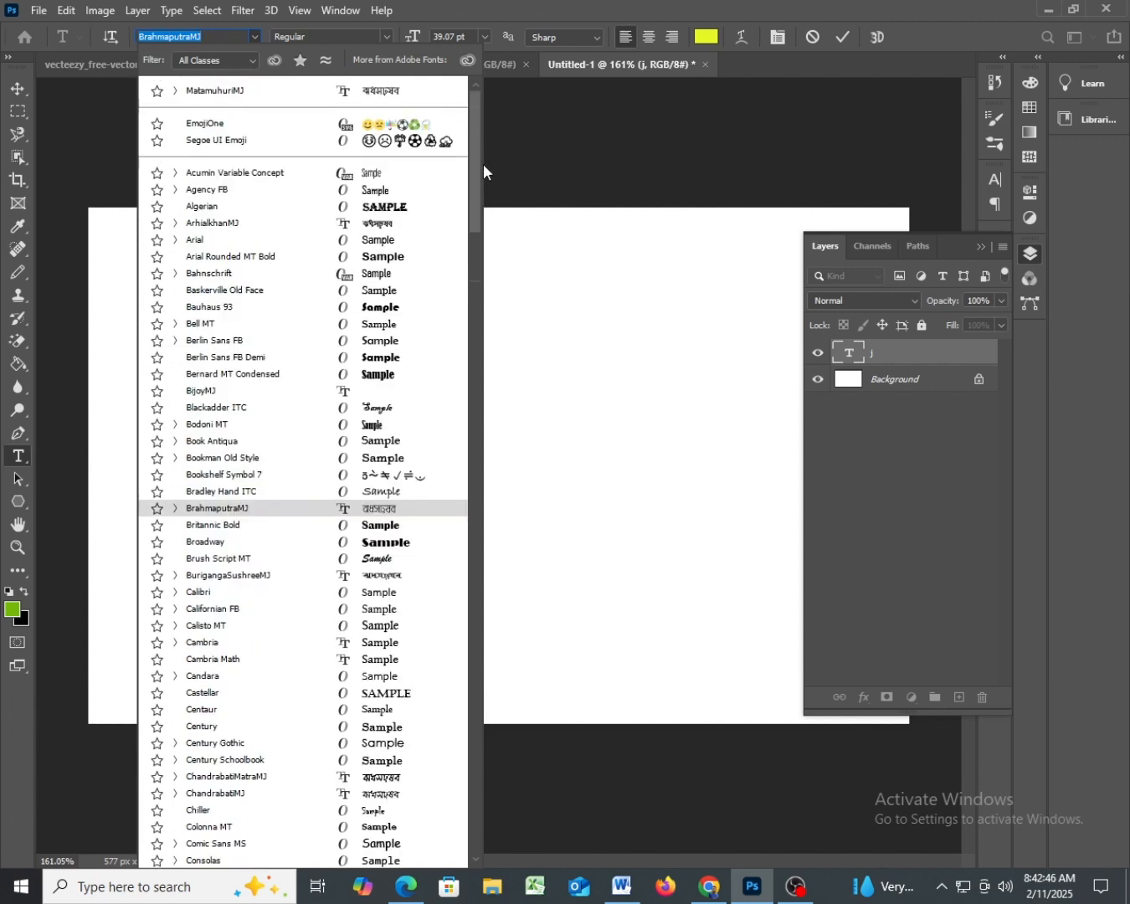
click(379, 90)
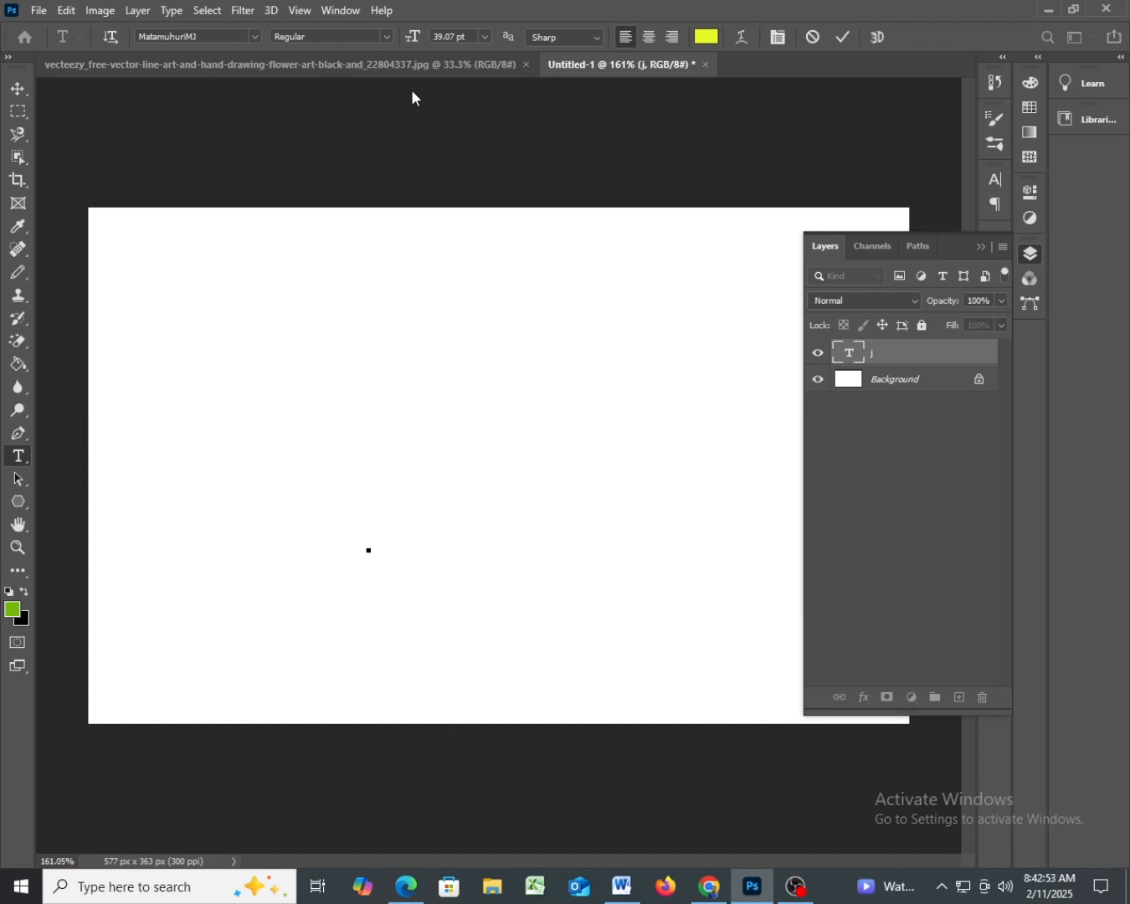
text(ভযয)
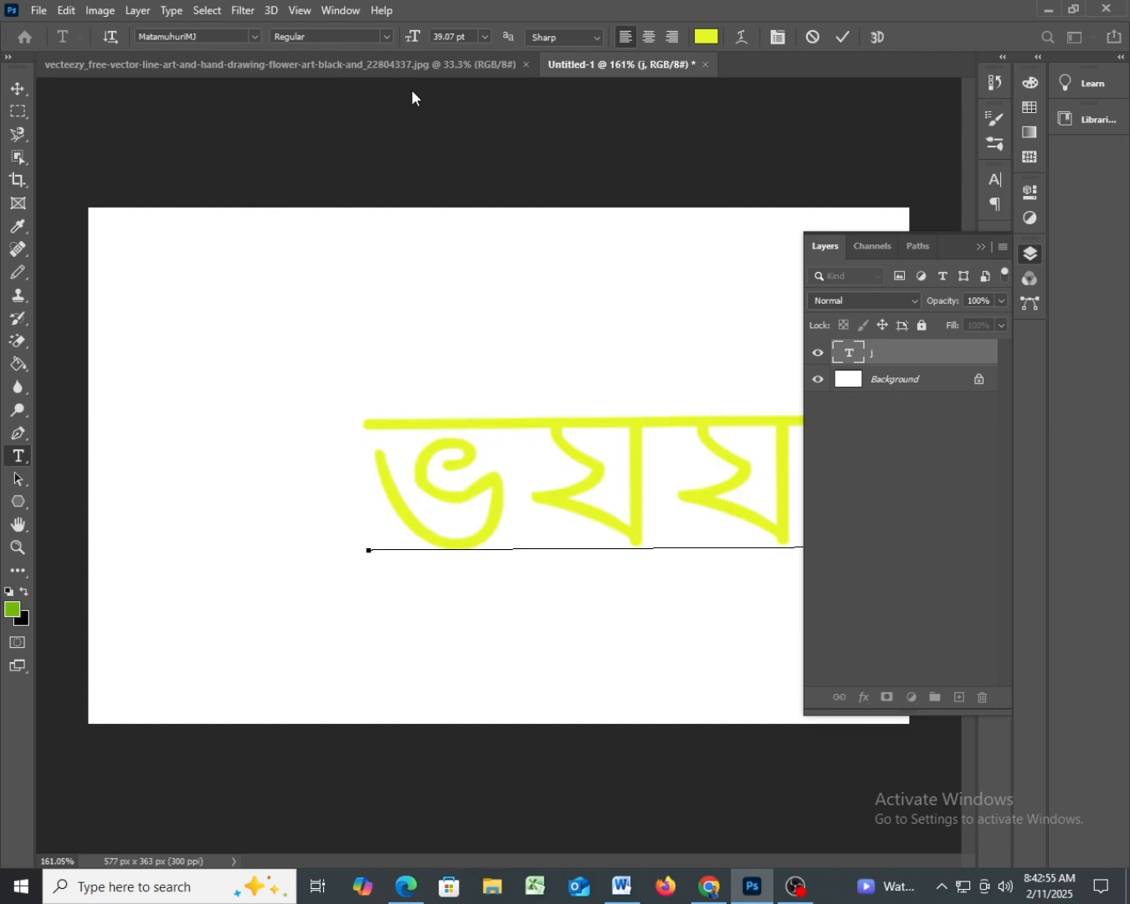
key(BackSpace)
key(BackSpace)
key(BackSpace)
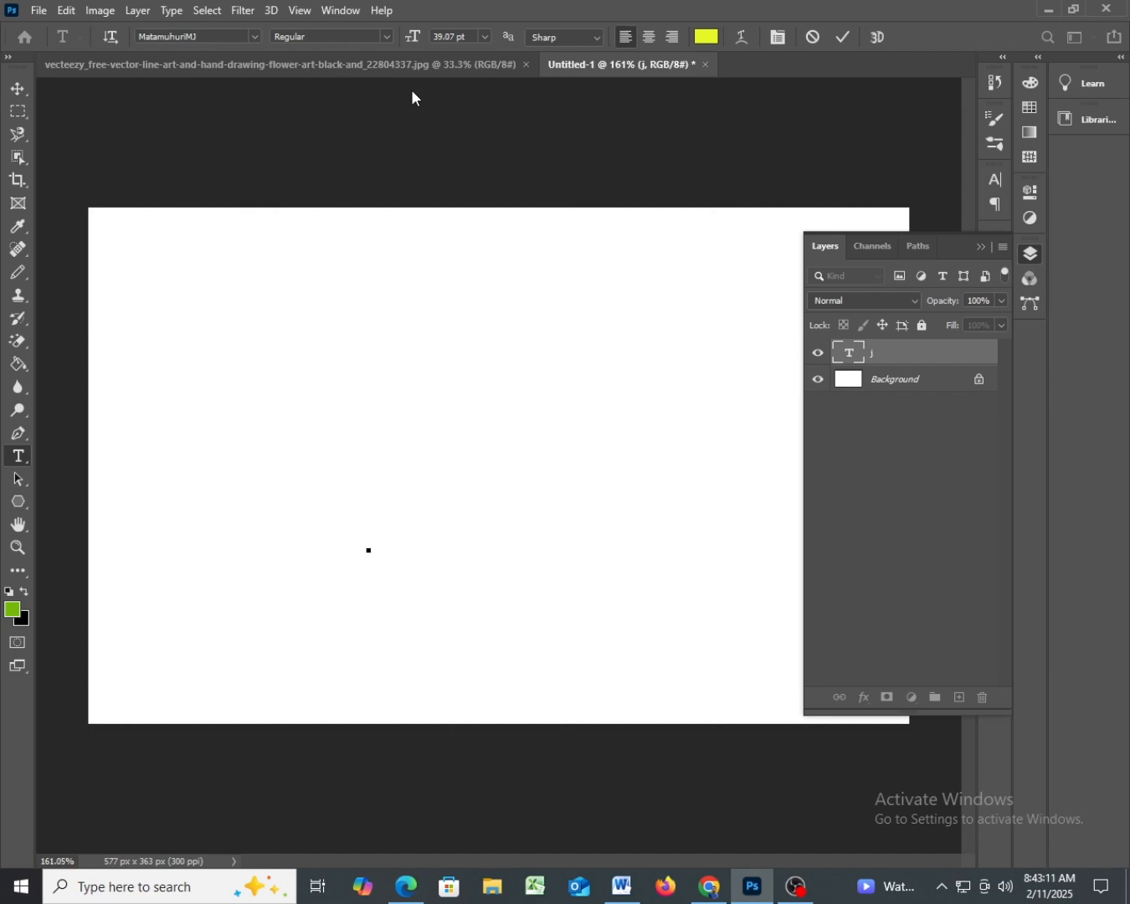
- Reselect MatamuhuriMJ from the font list, and try it with the Bengali letters "লধ" before clearing them
click(256, 36)
click(255, 36)
click(252, 36)
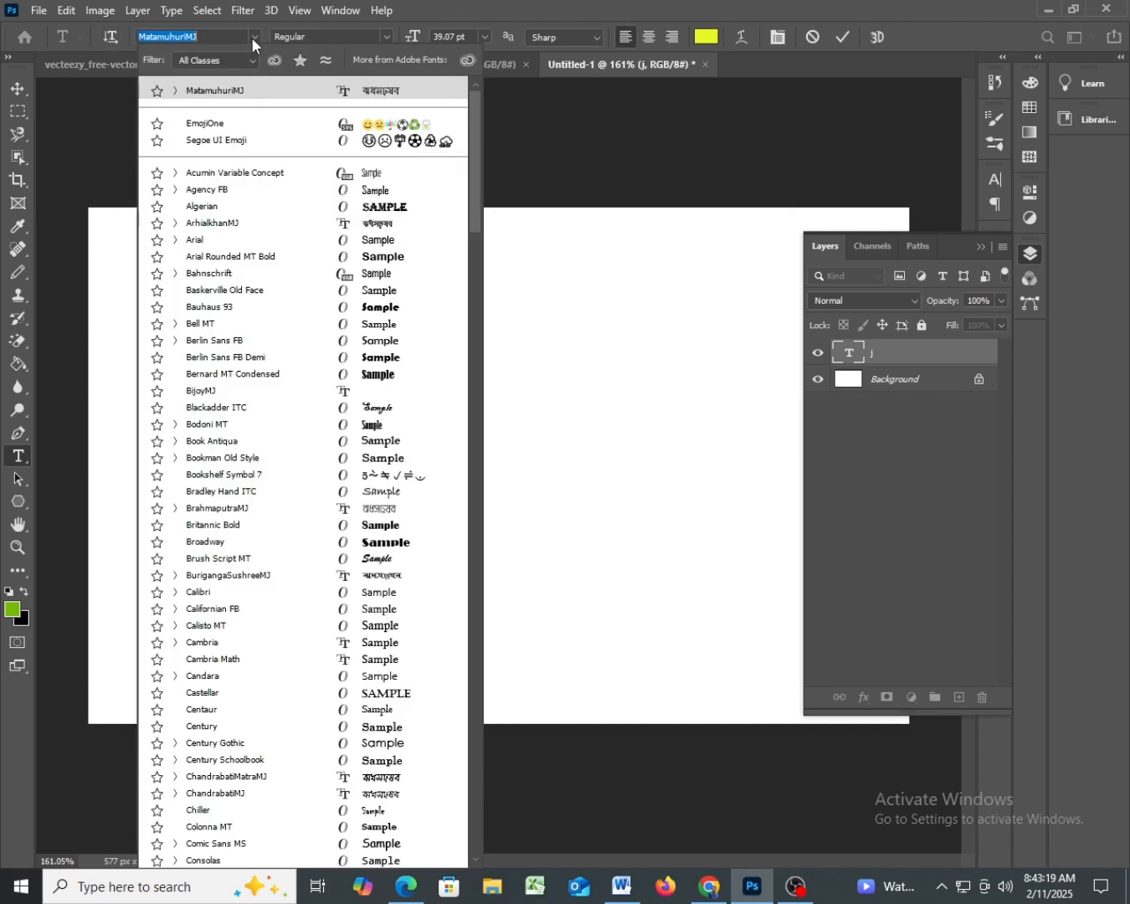
key(Down)
key(Down)
key(Down)
key(Down)
key(Down)
key(Down)
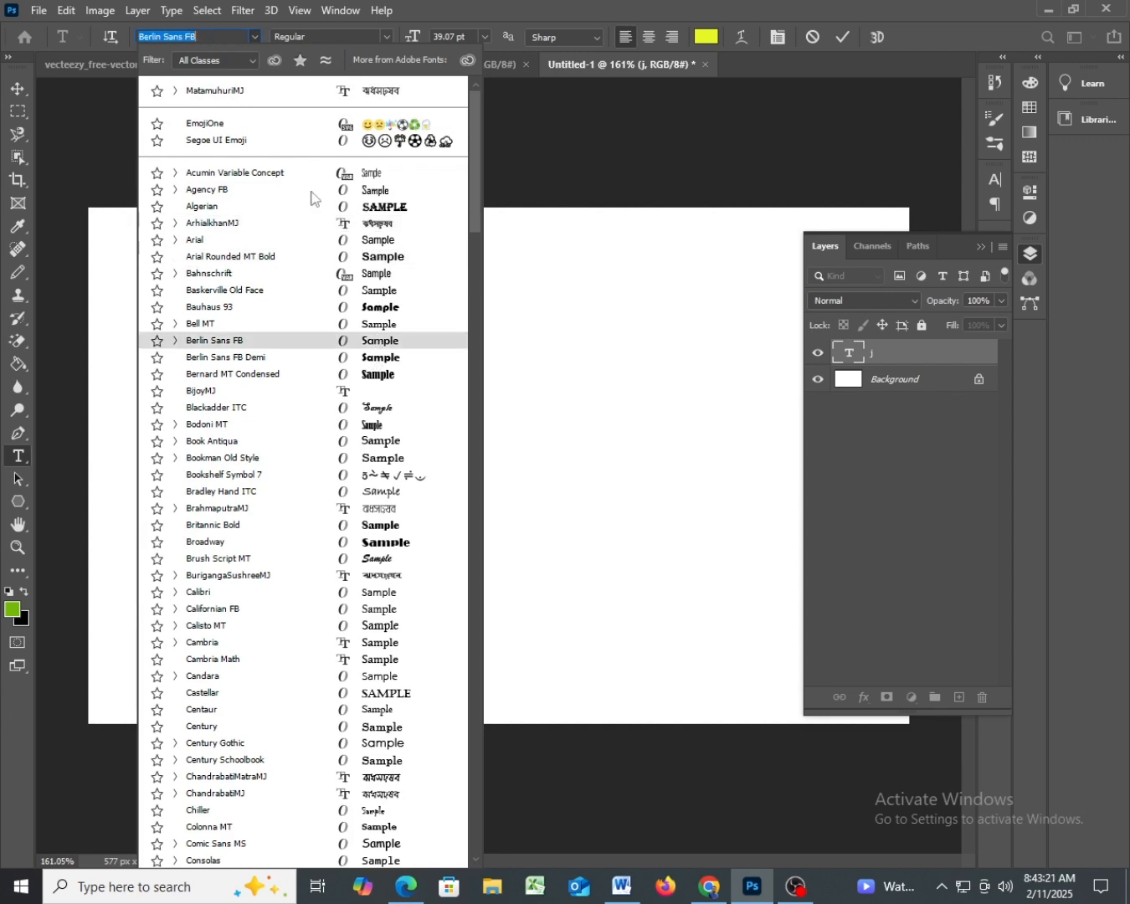
click(368, 90)
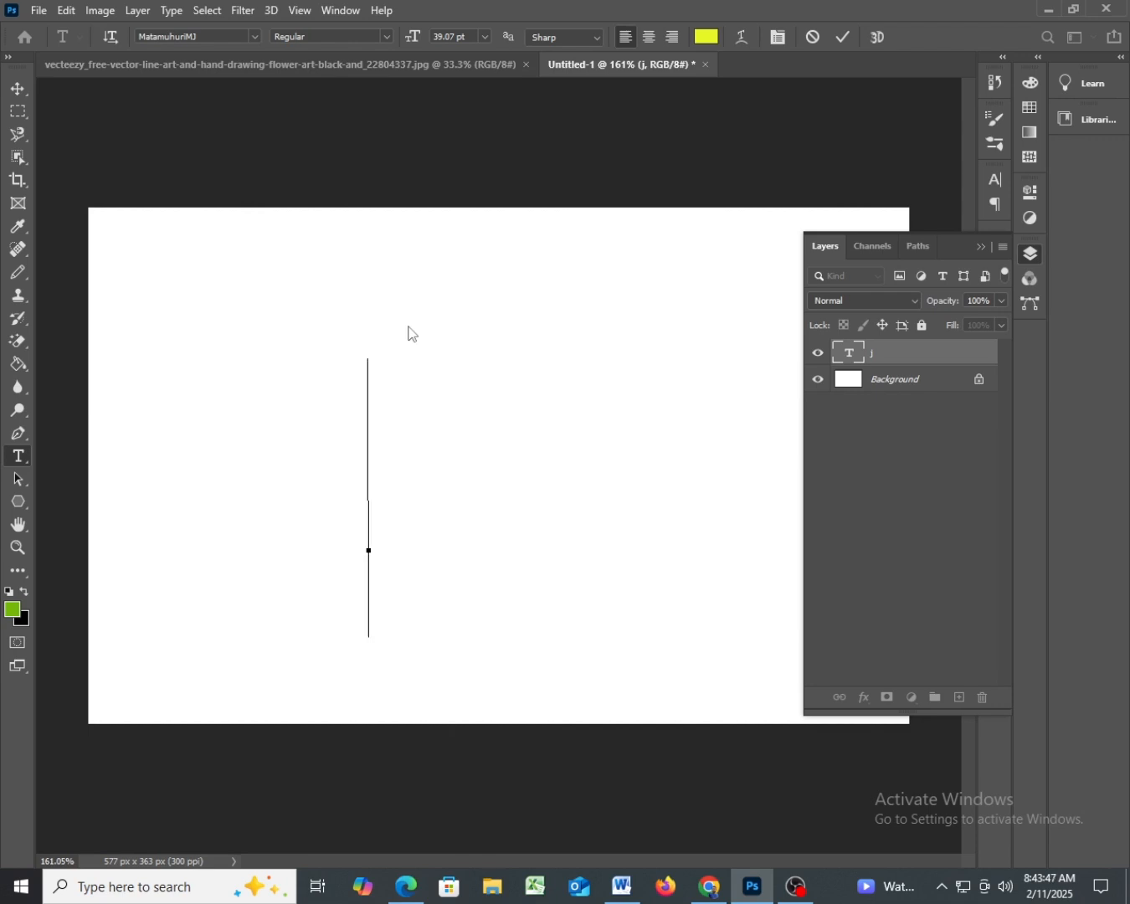
text(j)
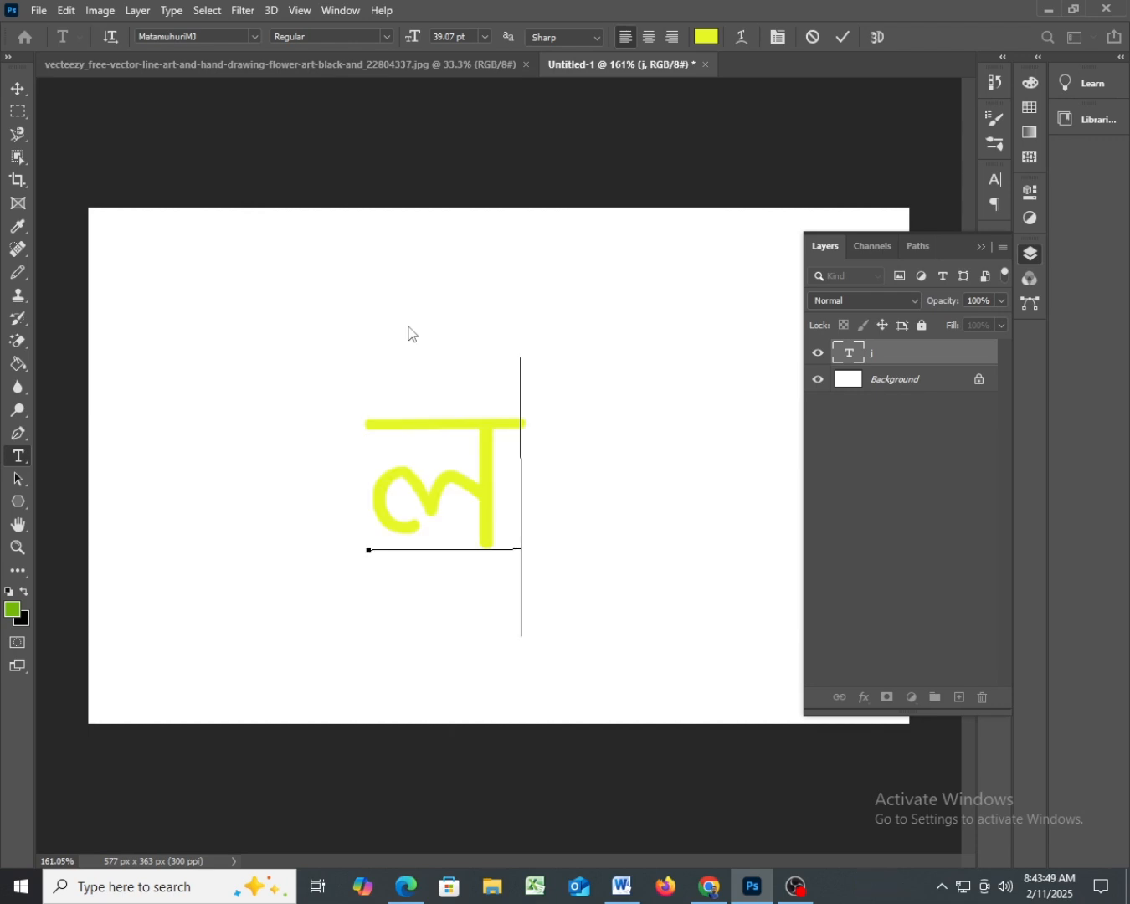
text(a)
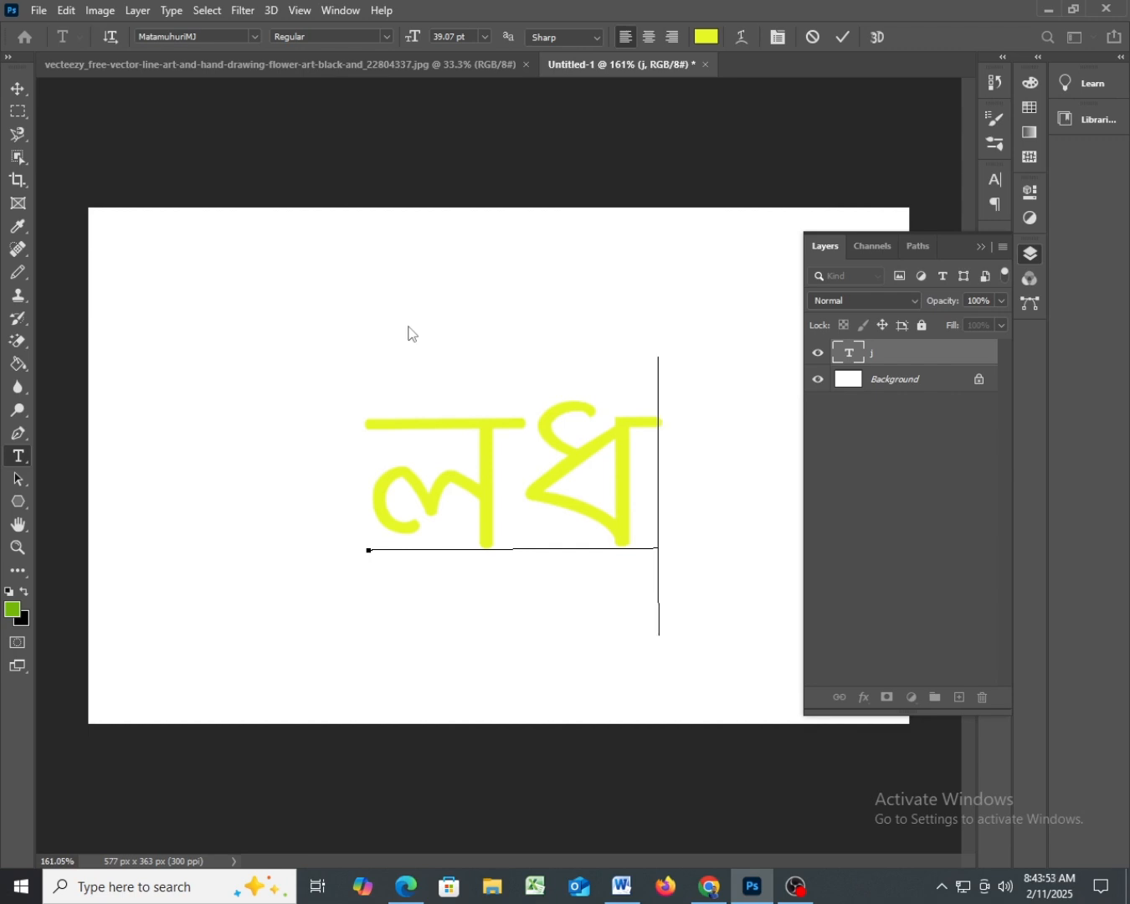
key(BackSpace)
key(BackSpace)
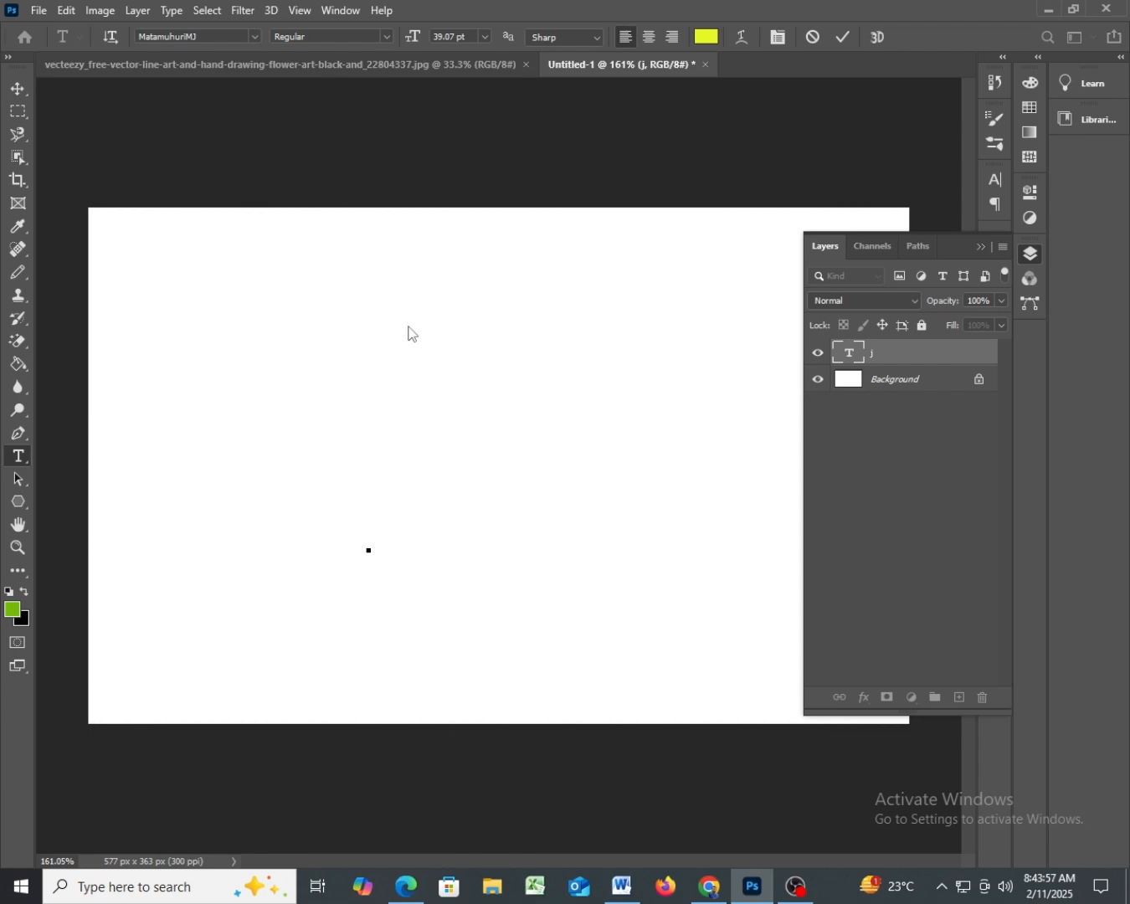
- Set the text layer's font to BrahmaputraMJ, and test it with the letter j before clearing the text
click(253, 34)
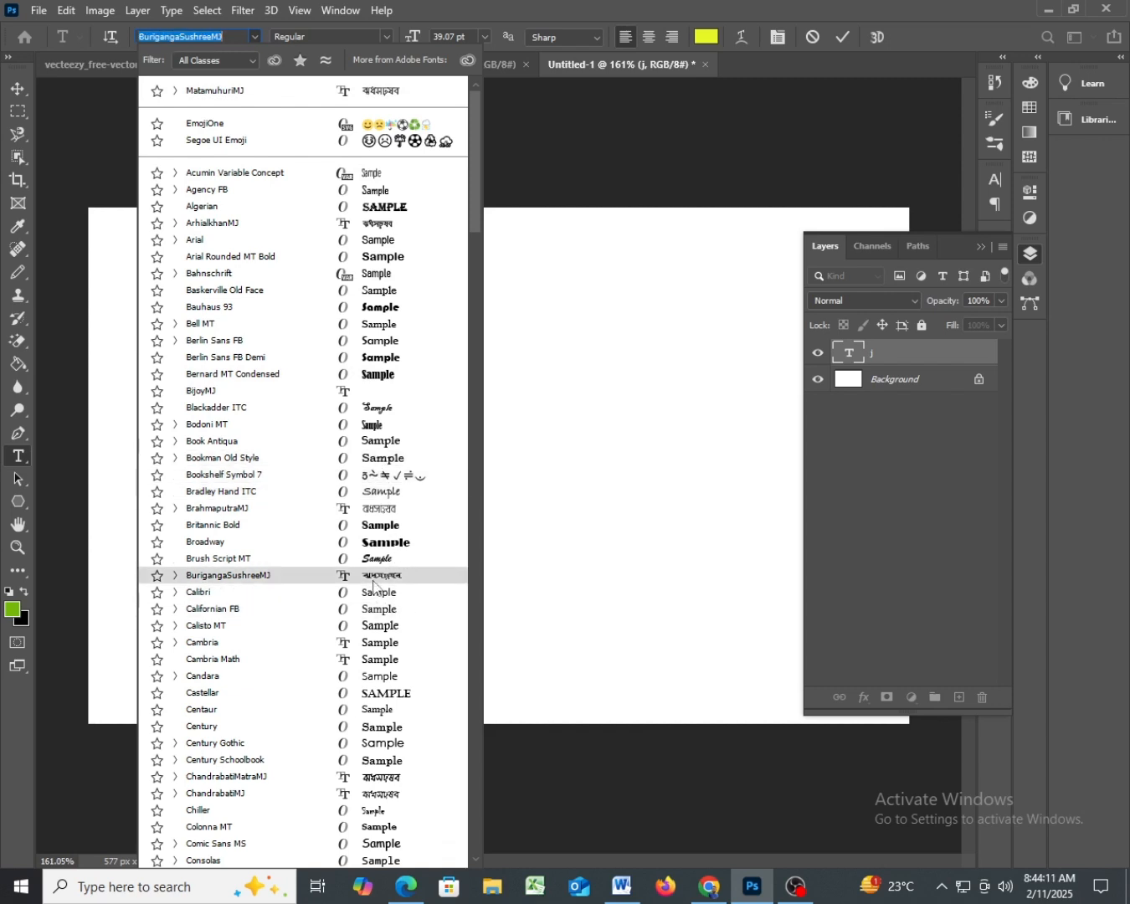
click(375, 509)
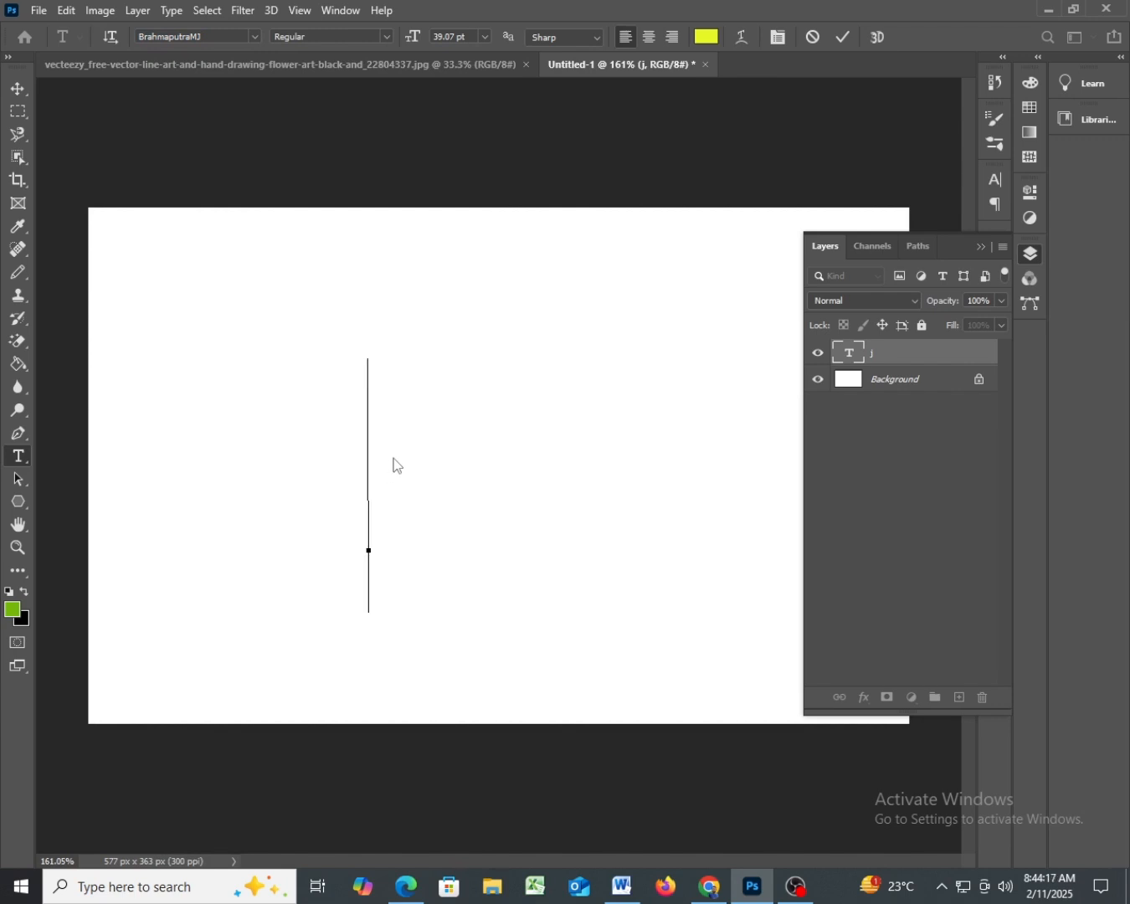
text(j)
key(BackSpace)
text(j)
key(BackSpace)
click(484, 38)
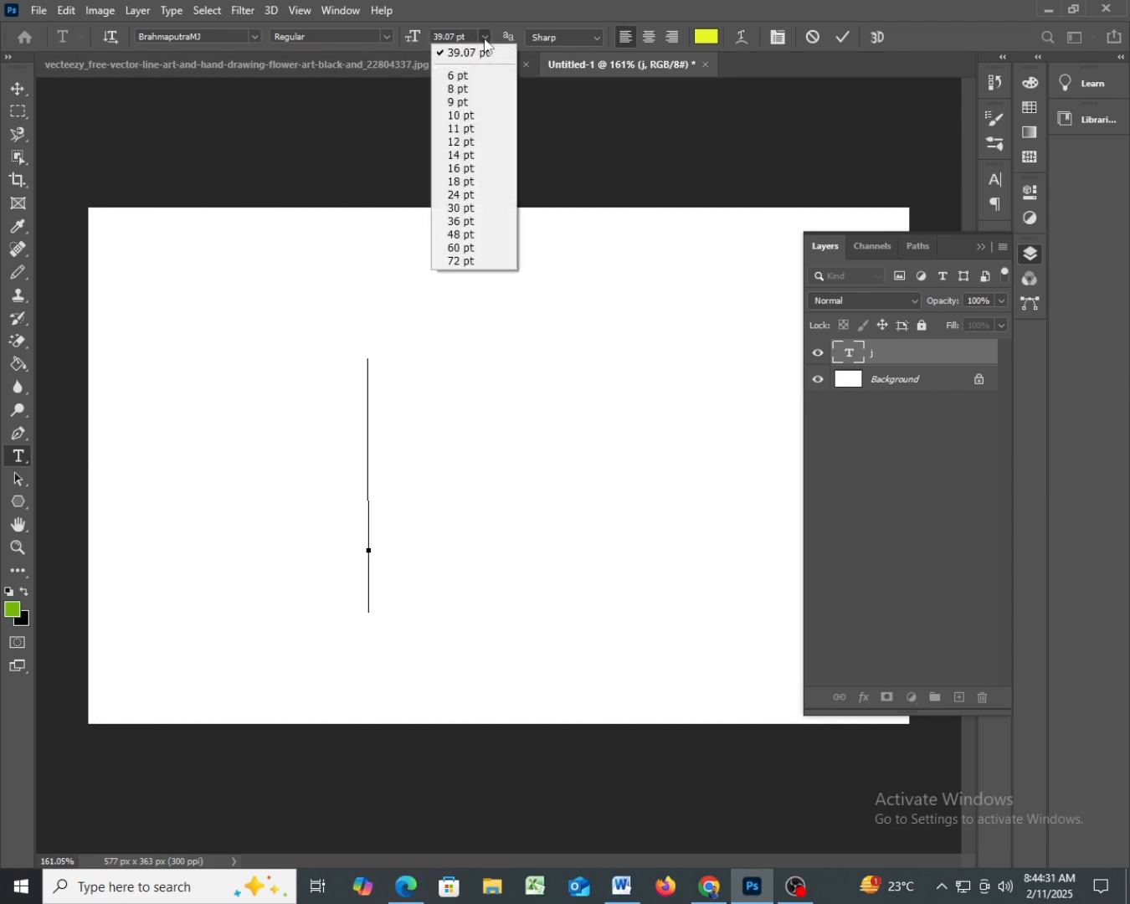
click(486, 41)
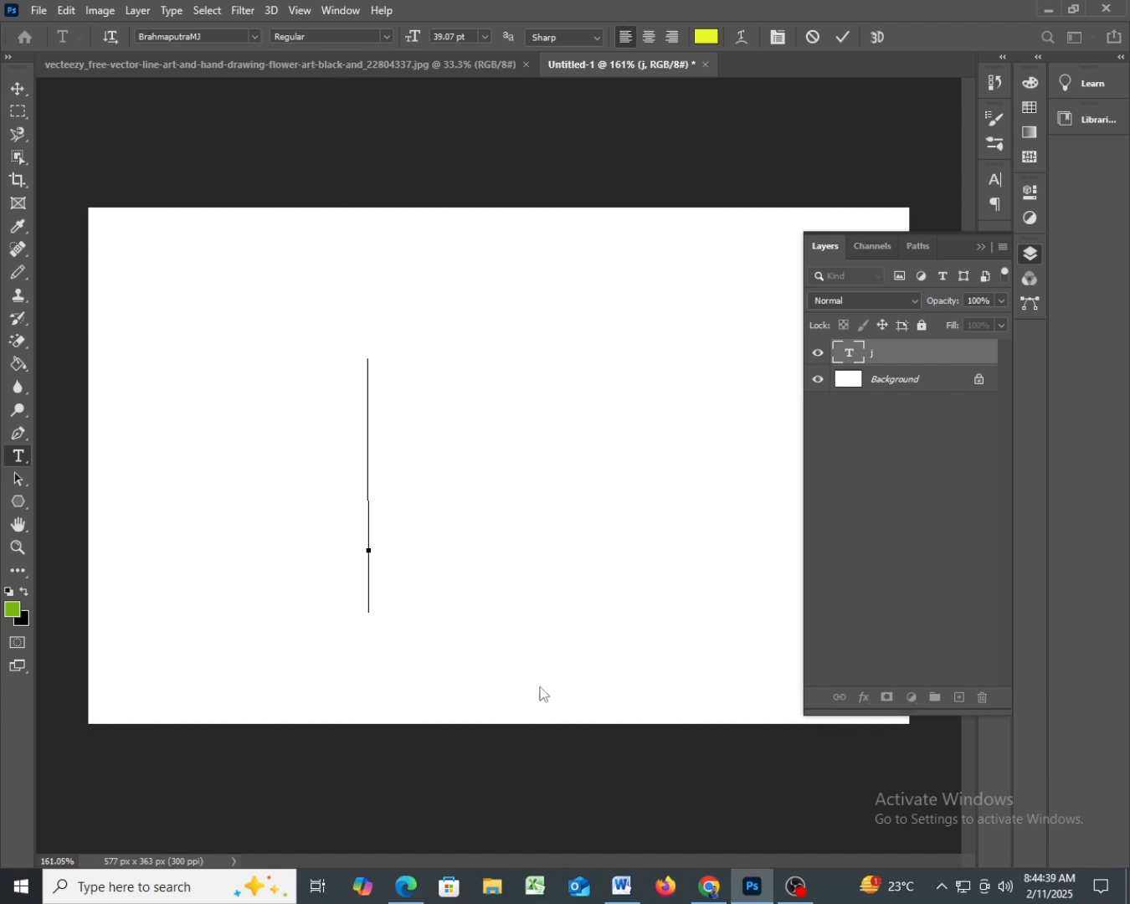
- Switch to the Google Drive page in Chrome, and toggle the বাংলা option of the Bengali typing extension
click(710, 885)
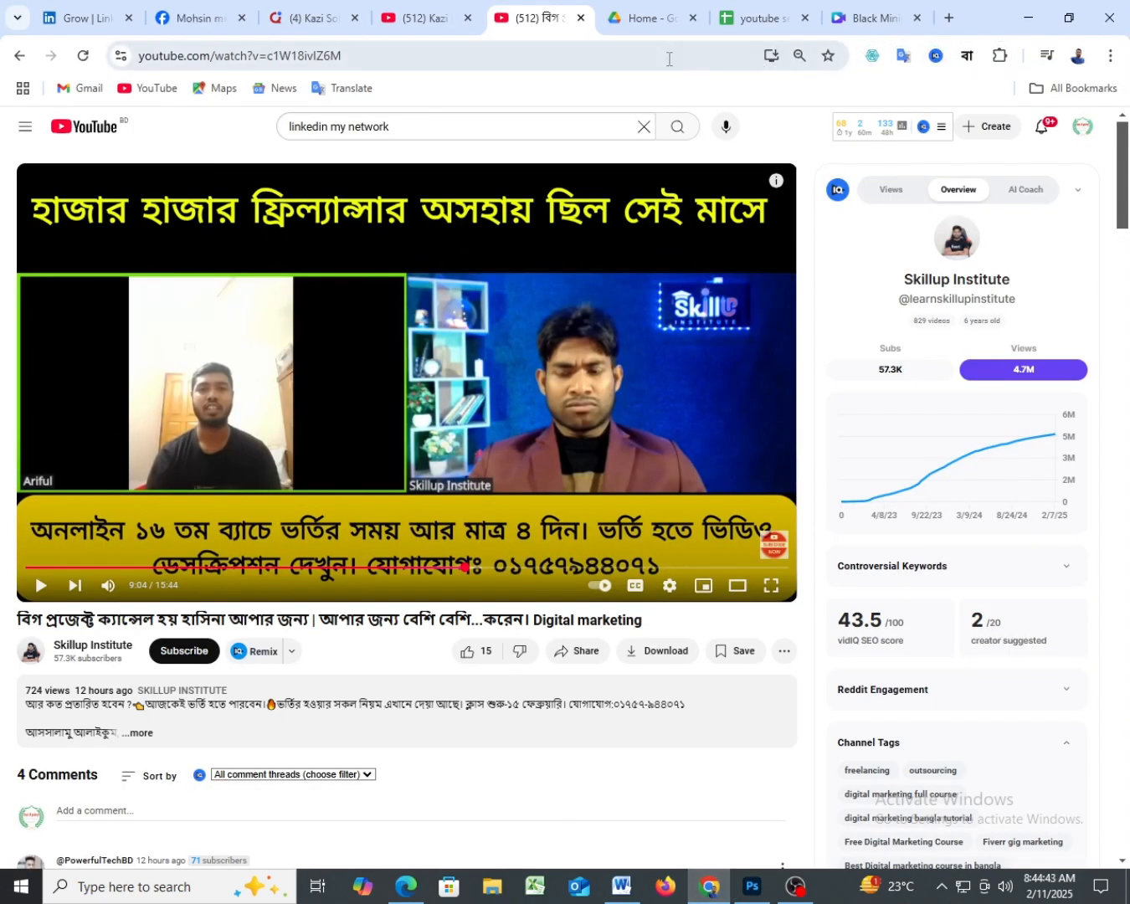
click(645, 17)
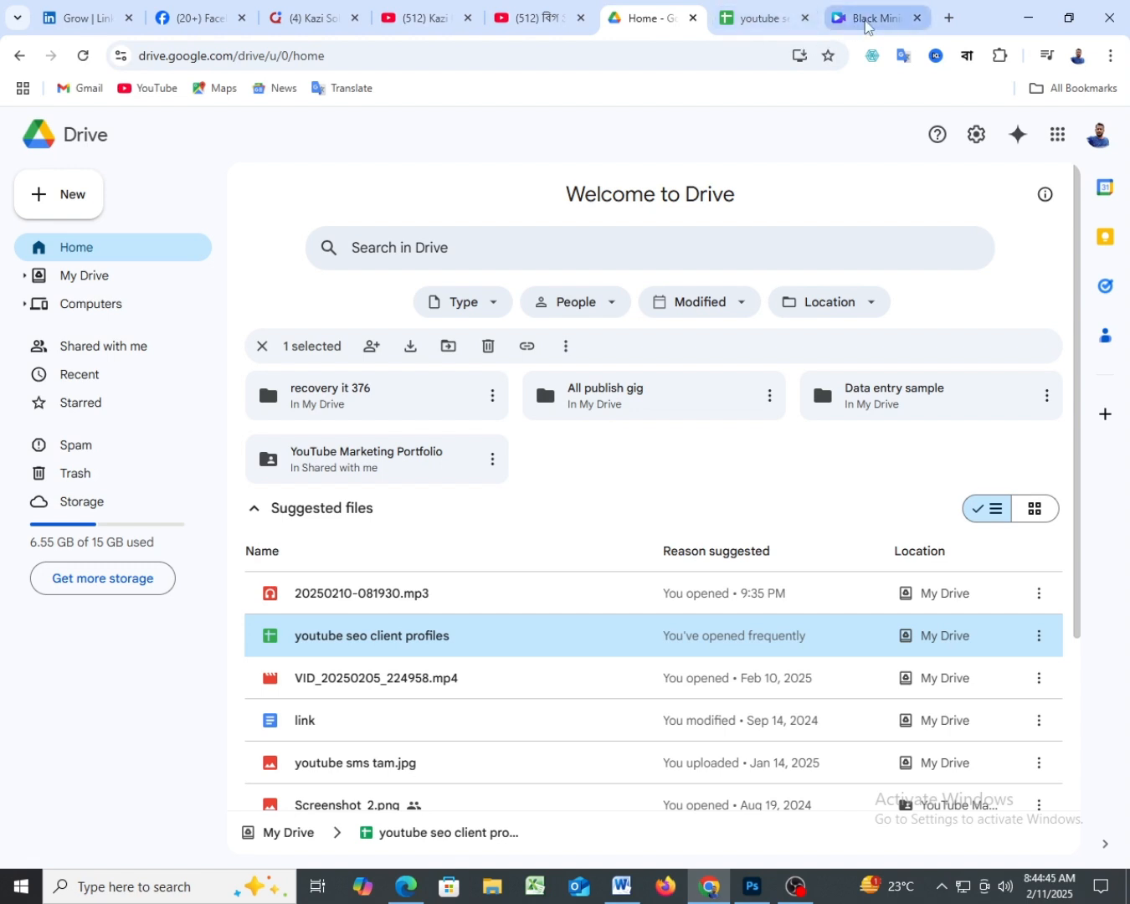
click(968, 57)
click(968, 56)
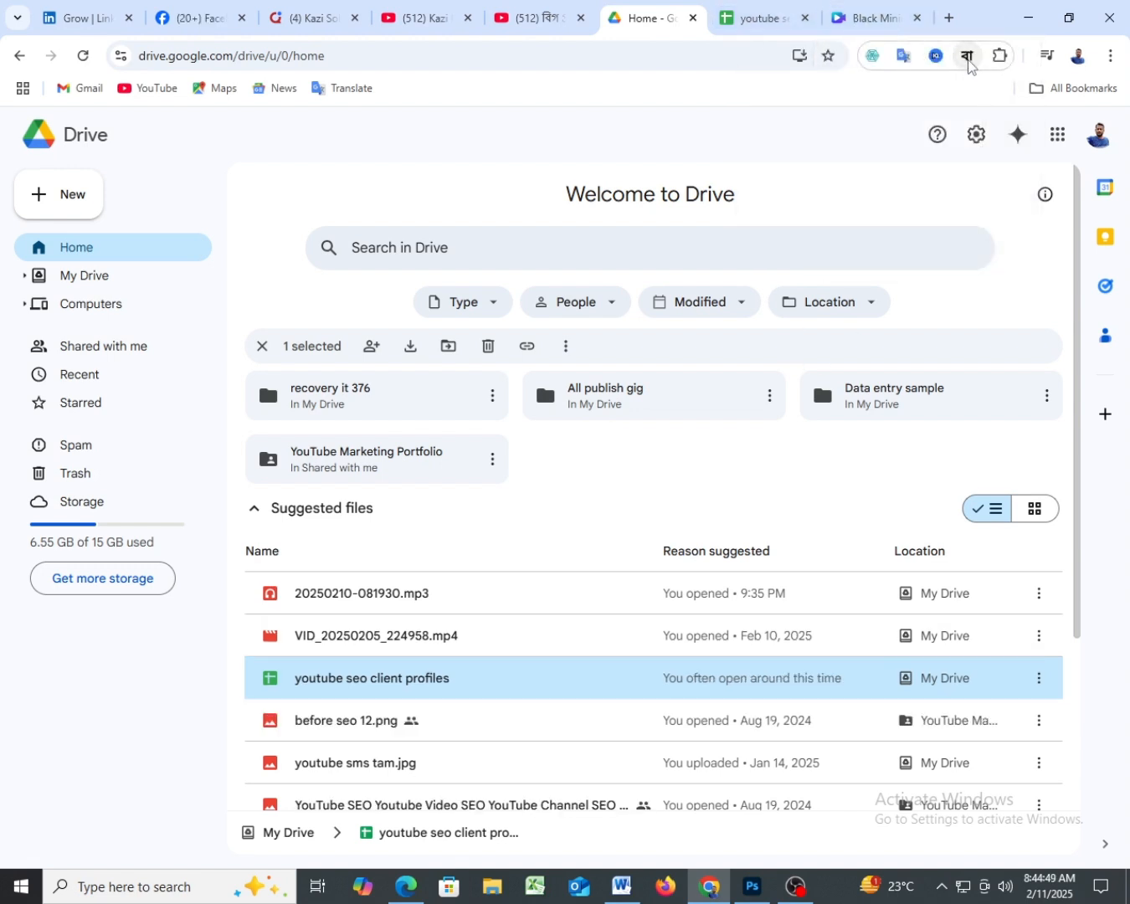
click(968, 66)
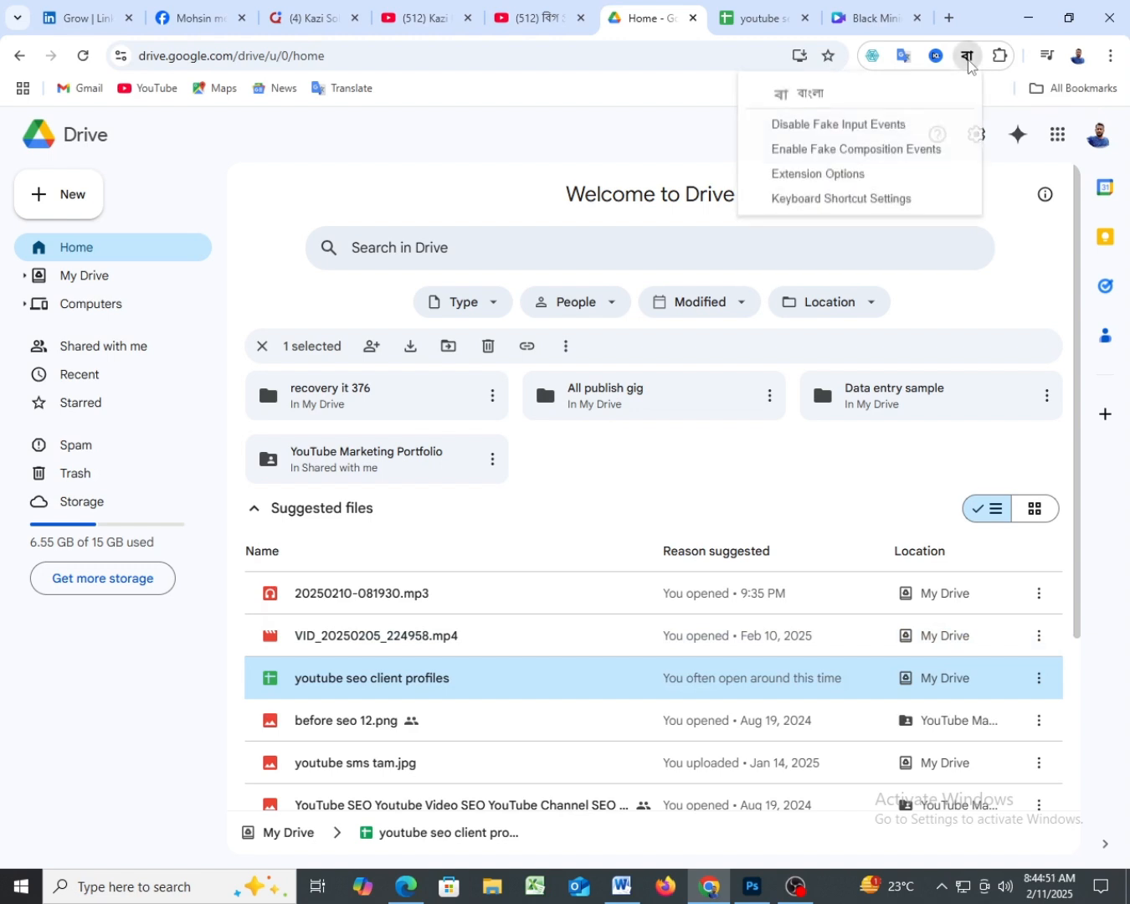
click(820, 95)
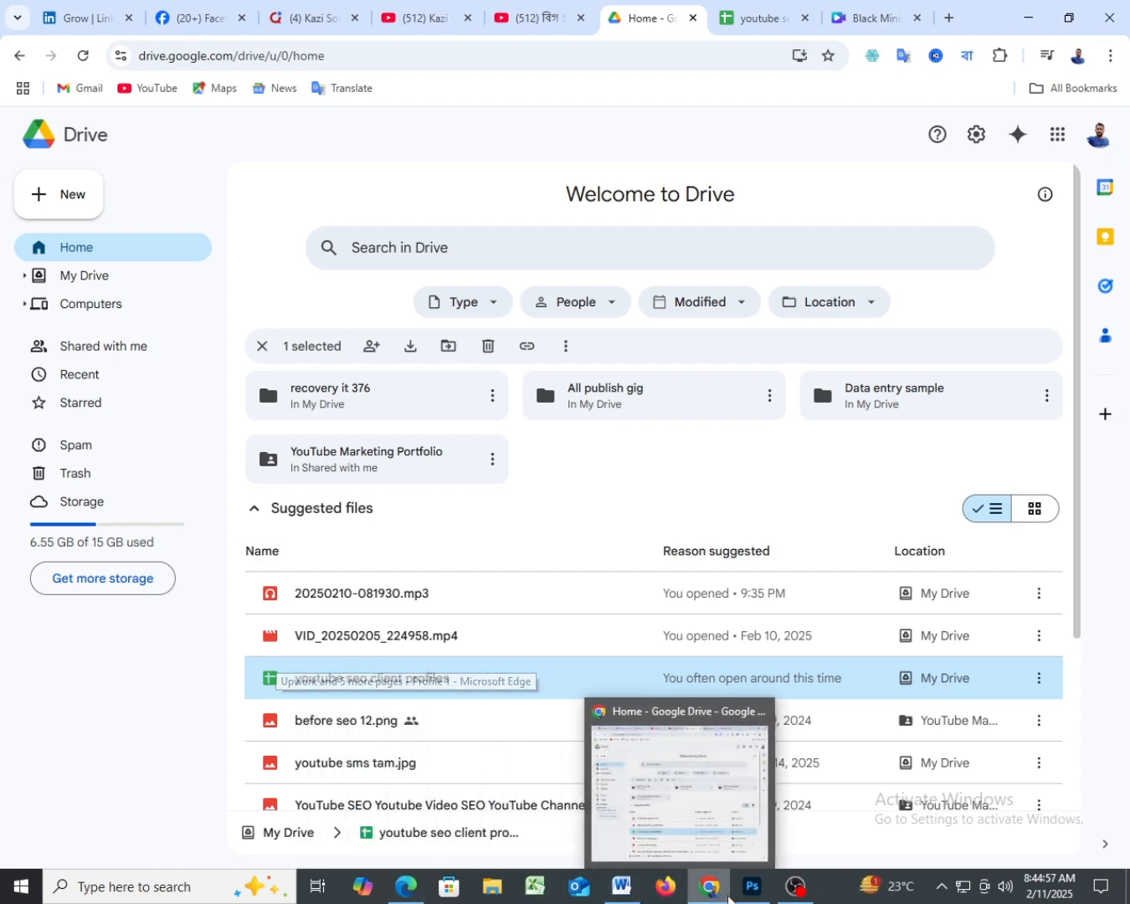
click(624, 897)
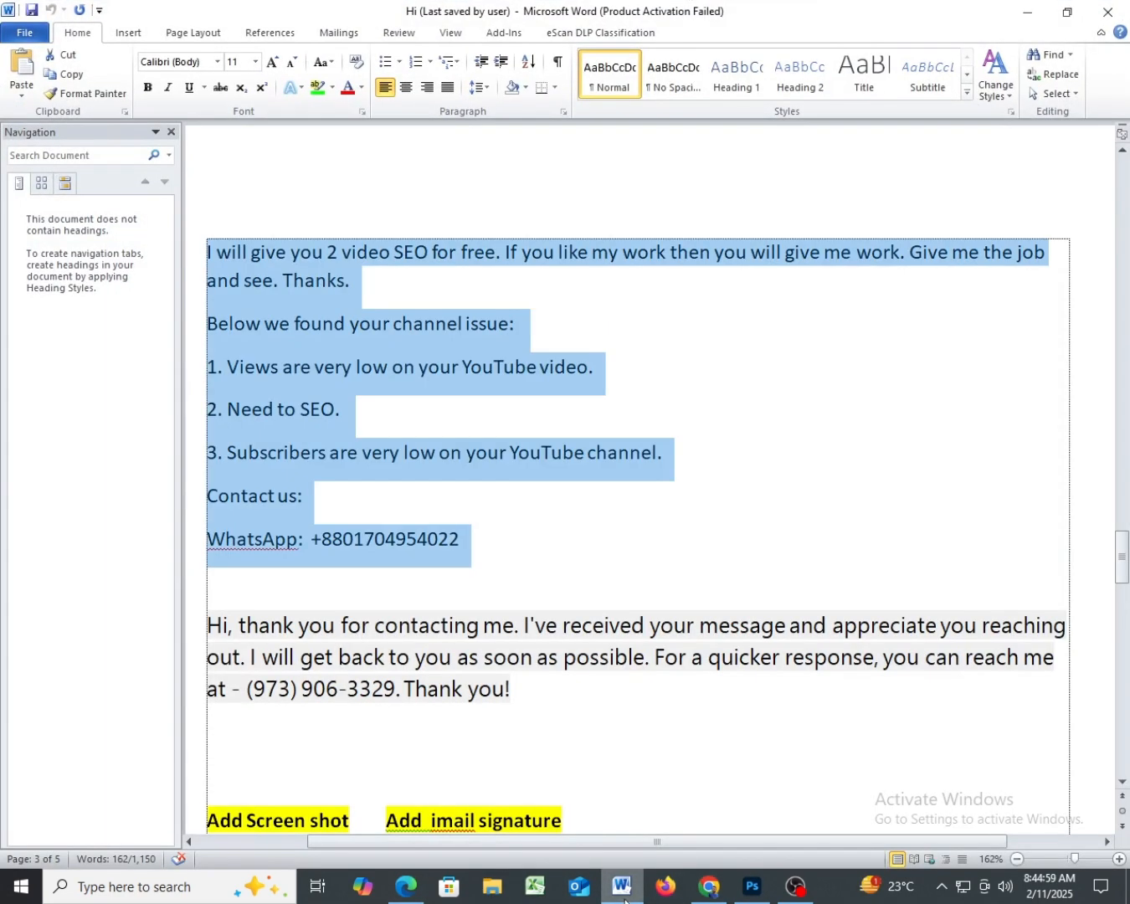
click(703, 894)
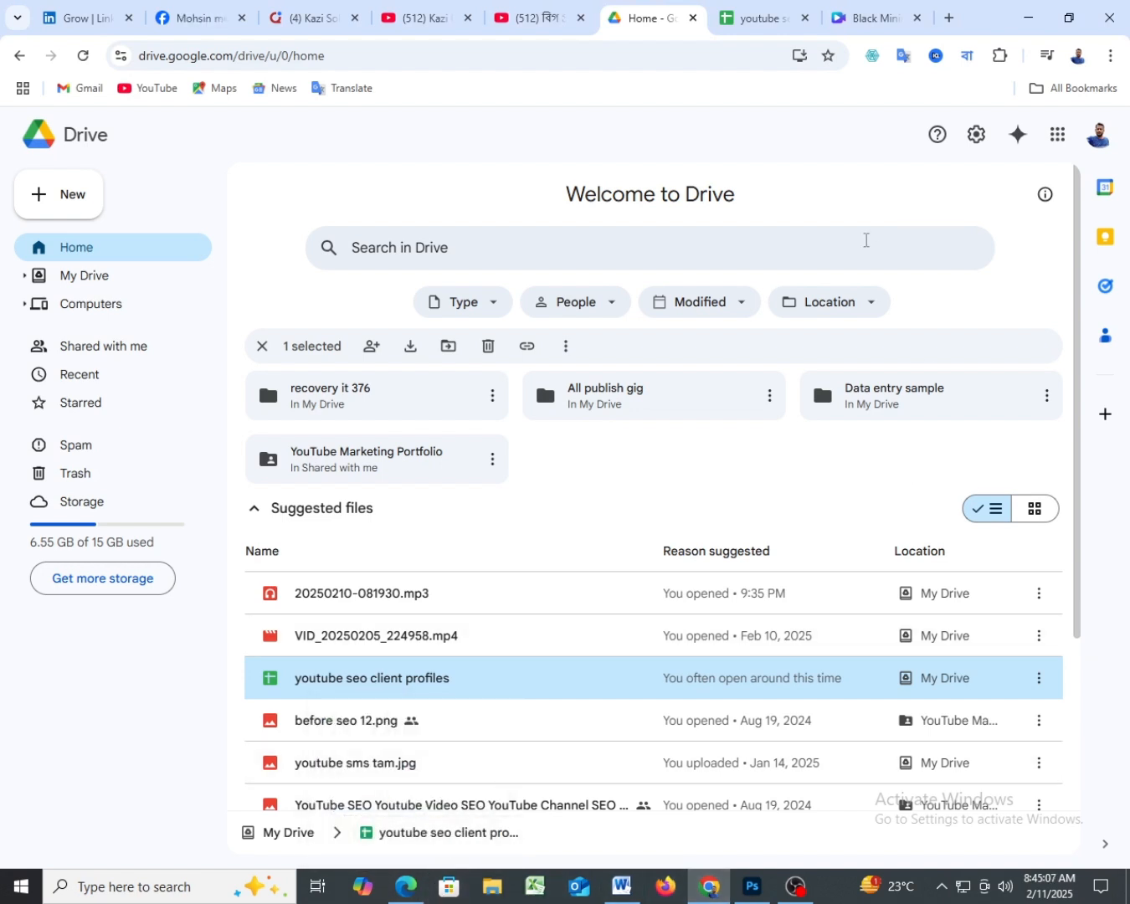
- Switch to Photoshop, and test the BrahmaputraMJ font with the letters j, kmn and s, clearing the text after each try
click(753, 889)
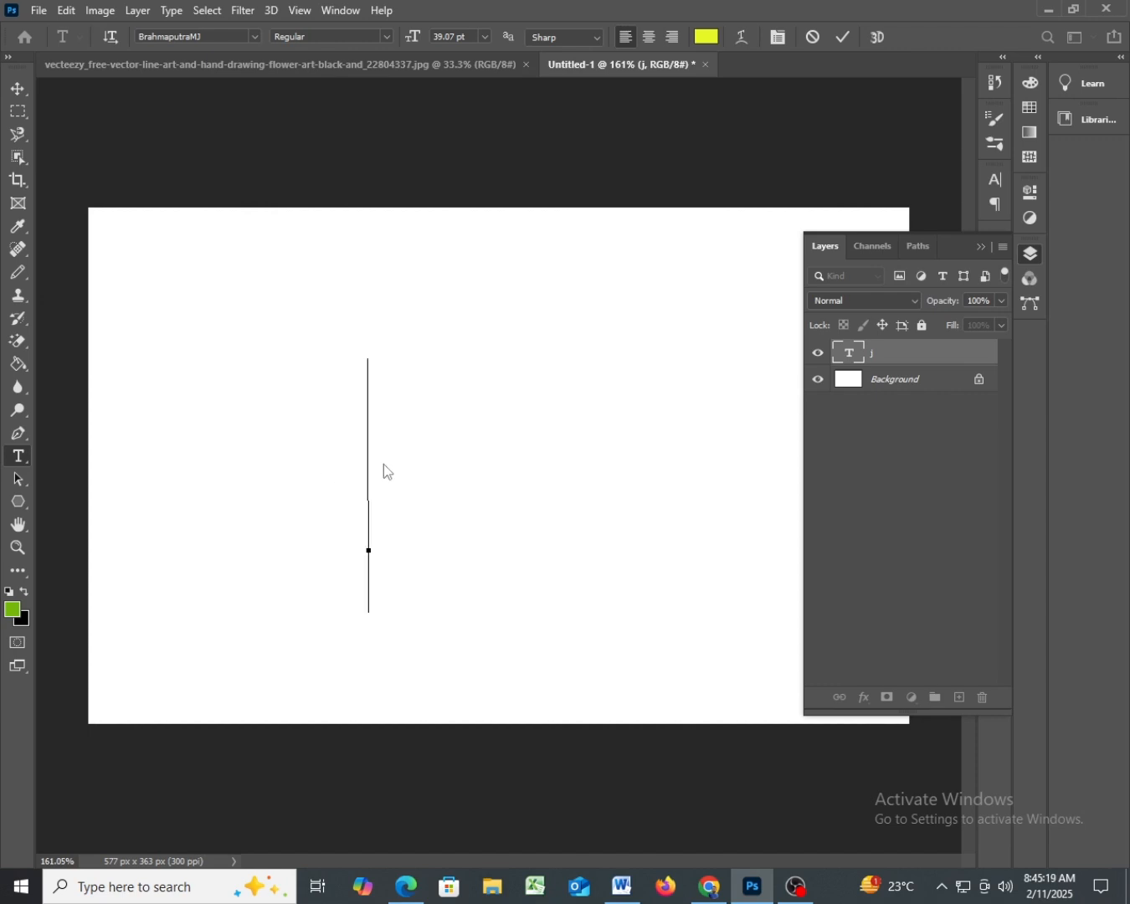
key(Right)
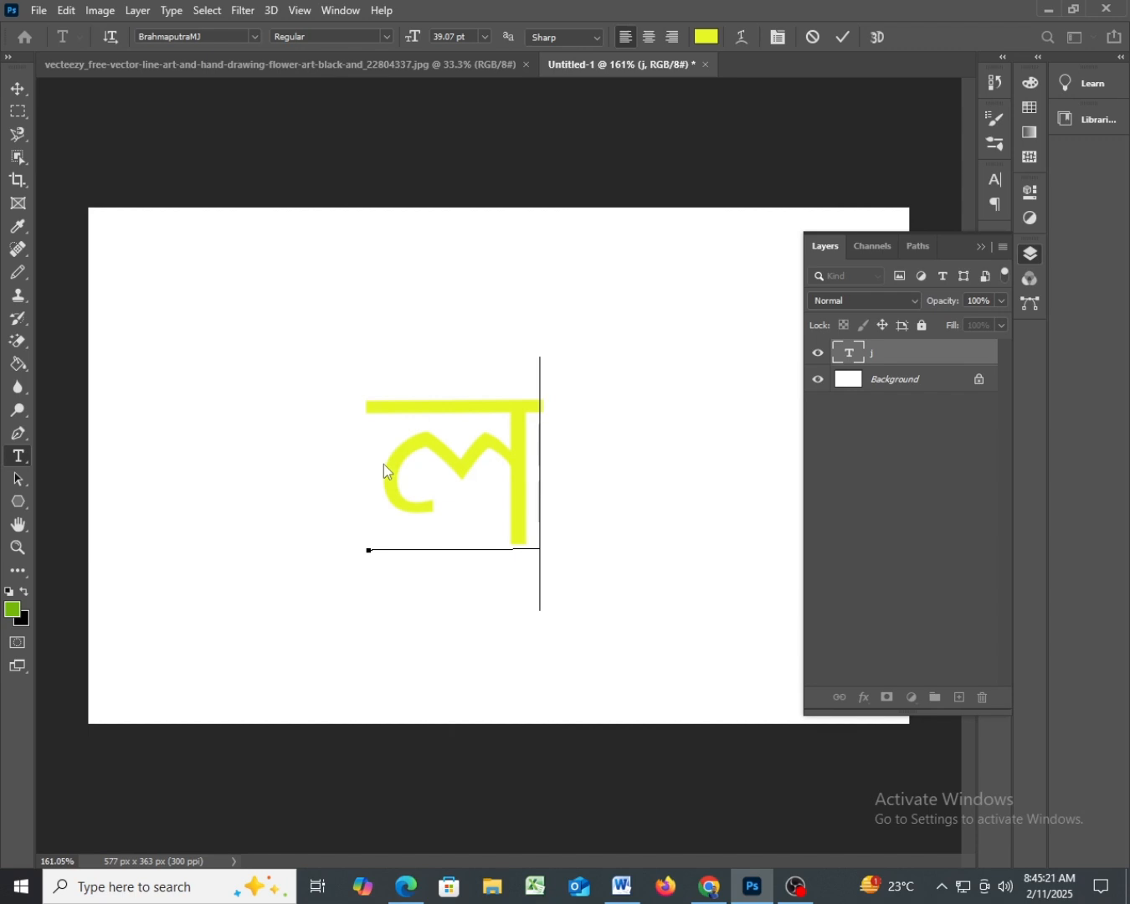
key(BackSpace)
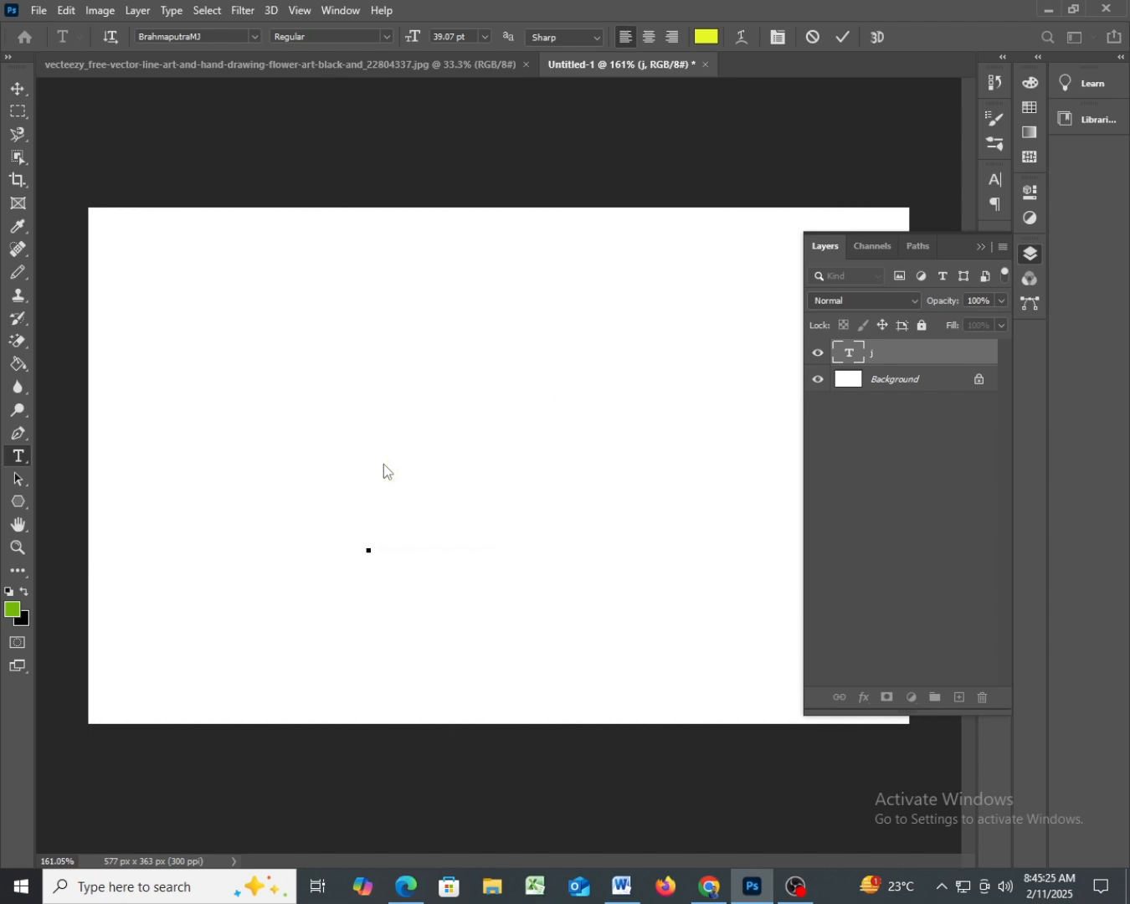
text(j)
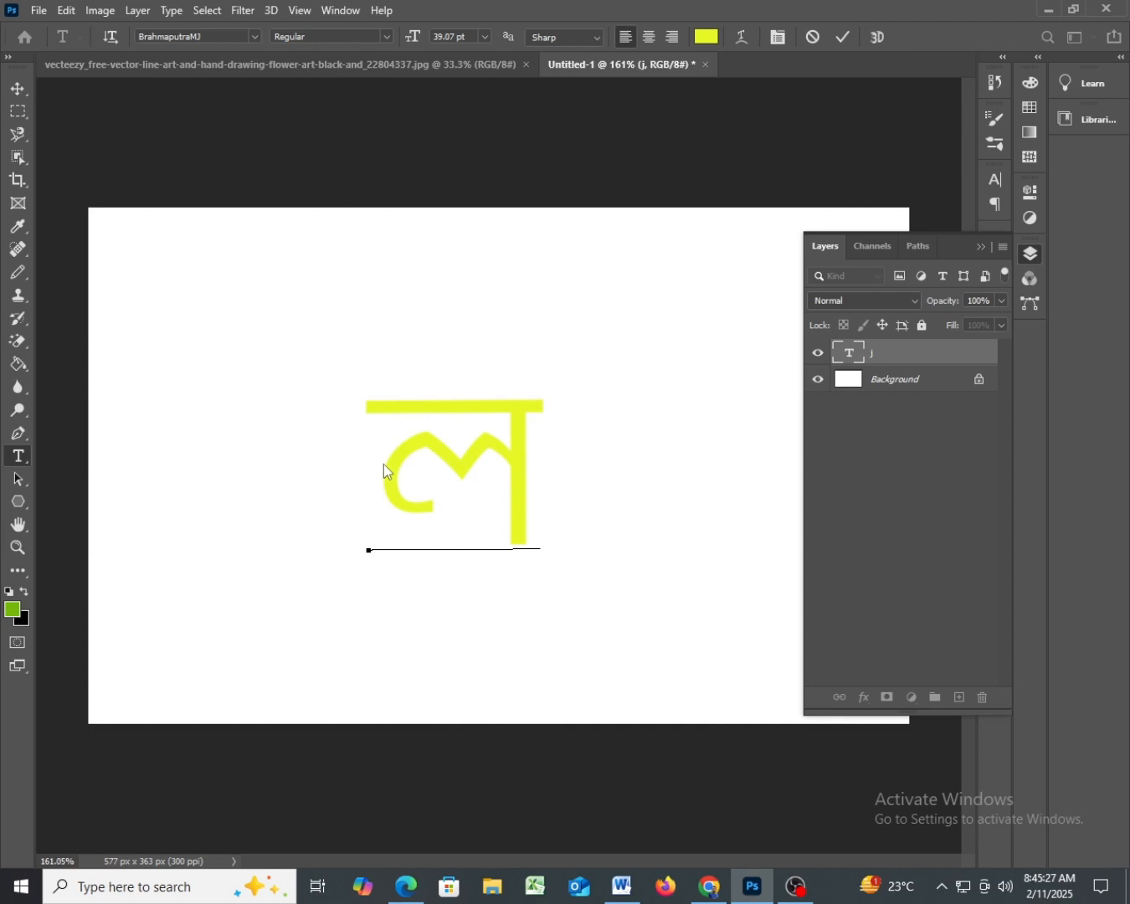
key(BackSpace)
text(kmn)
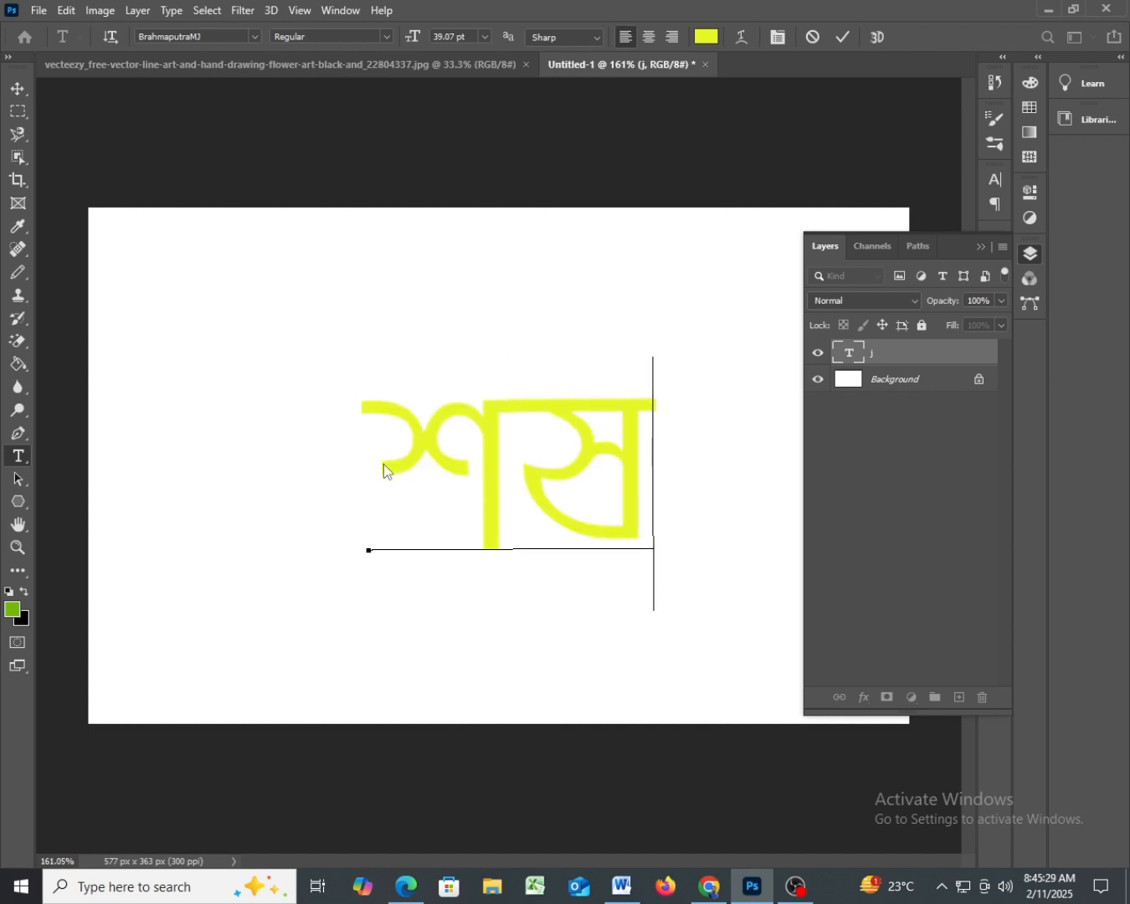
key(BackSpace)
key(BackSpace)
key(BackSpace)
text(s)
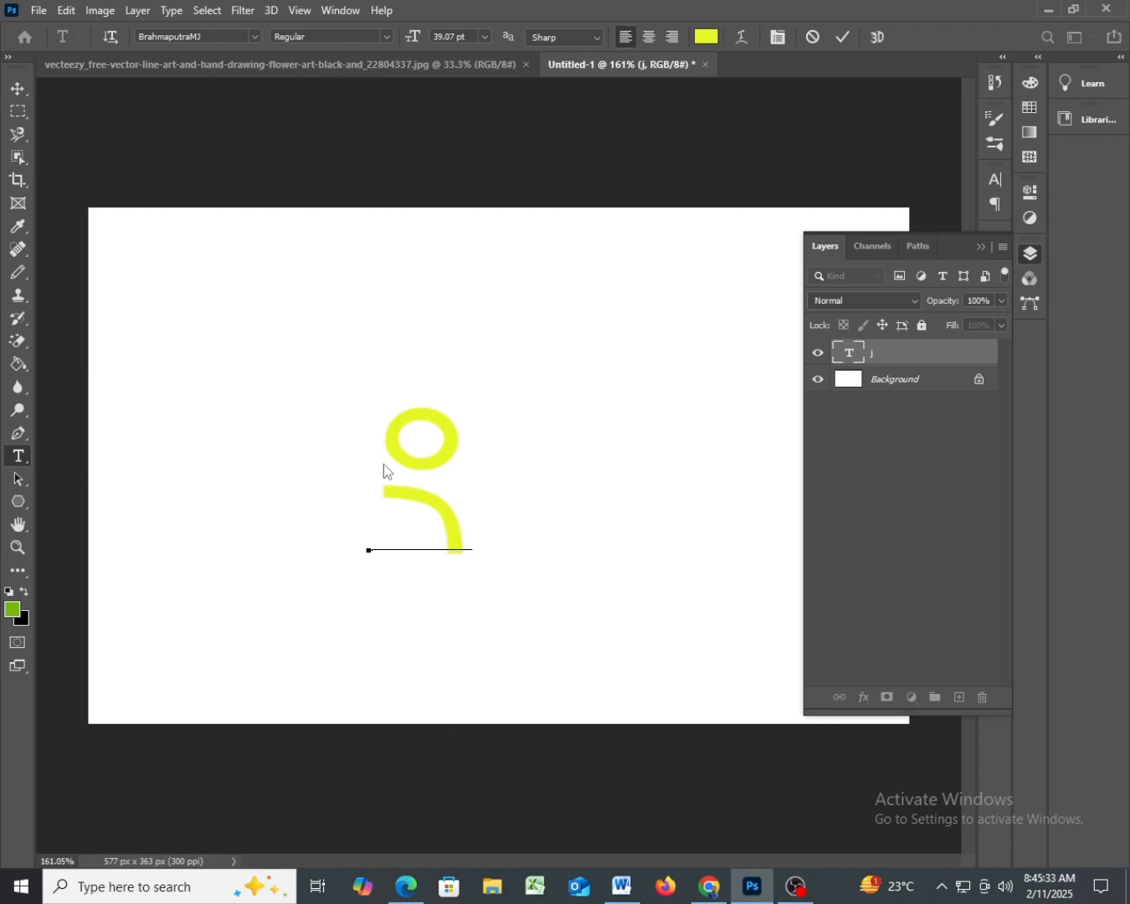
key(BackSpace)
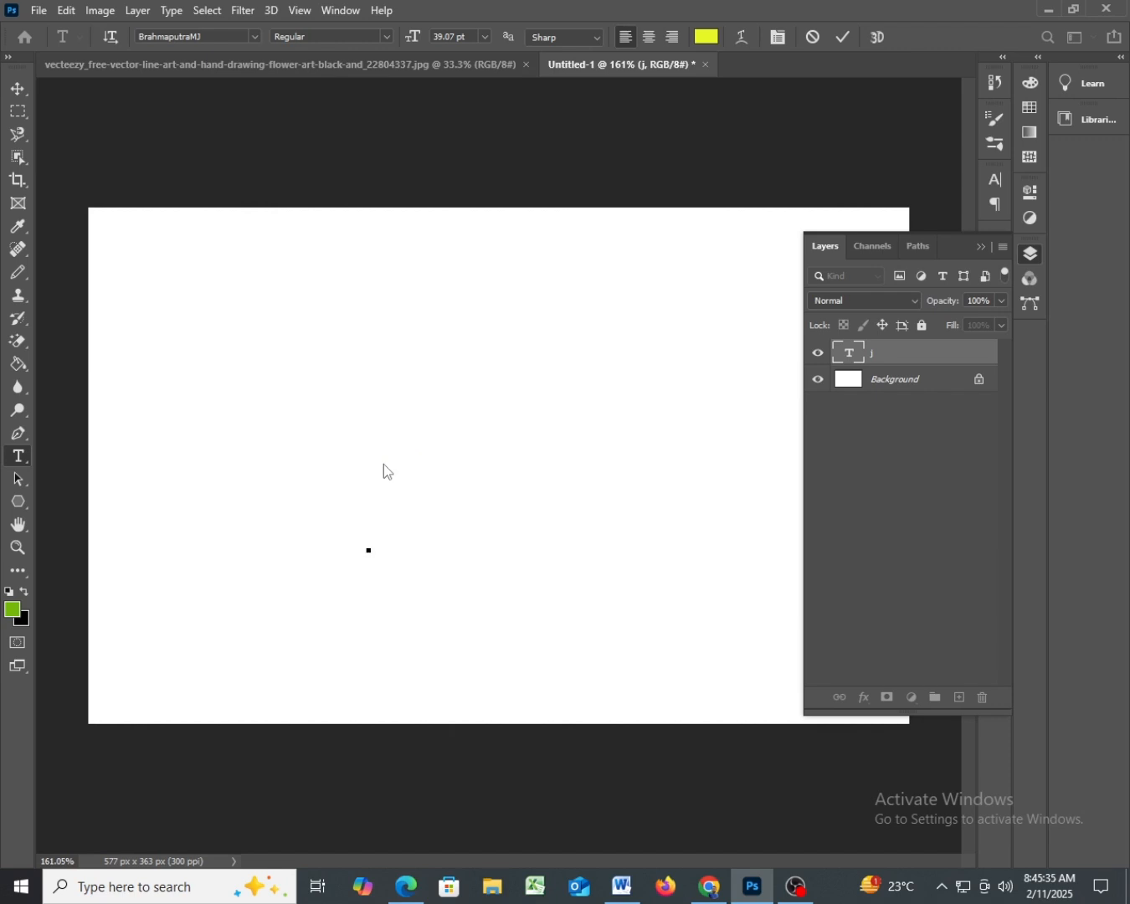
- Set the text layer's font to Edwardian Script ITC, and test it with the letters fsd before clearing them
click(252, 37)
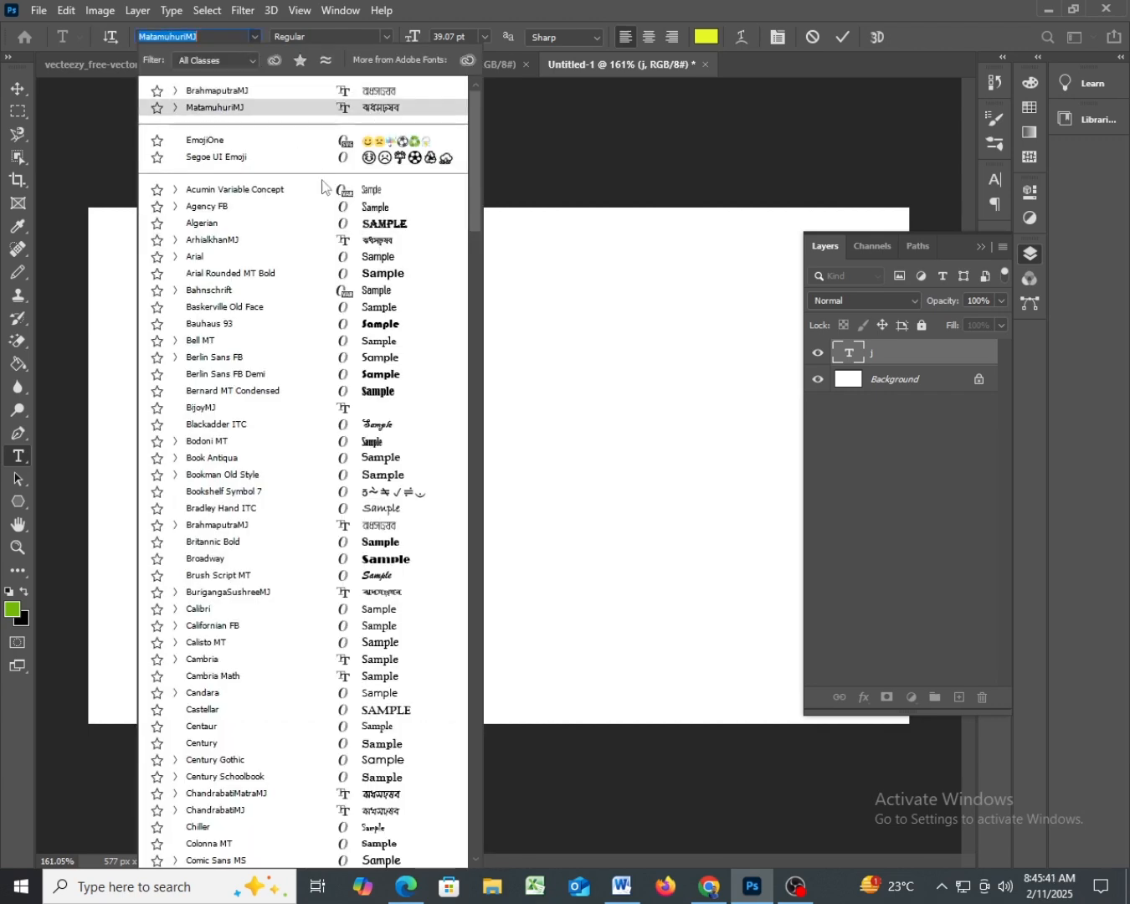
scroll(382, 749, down, 5)
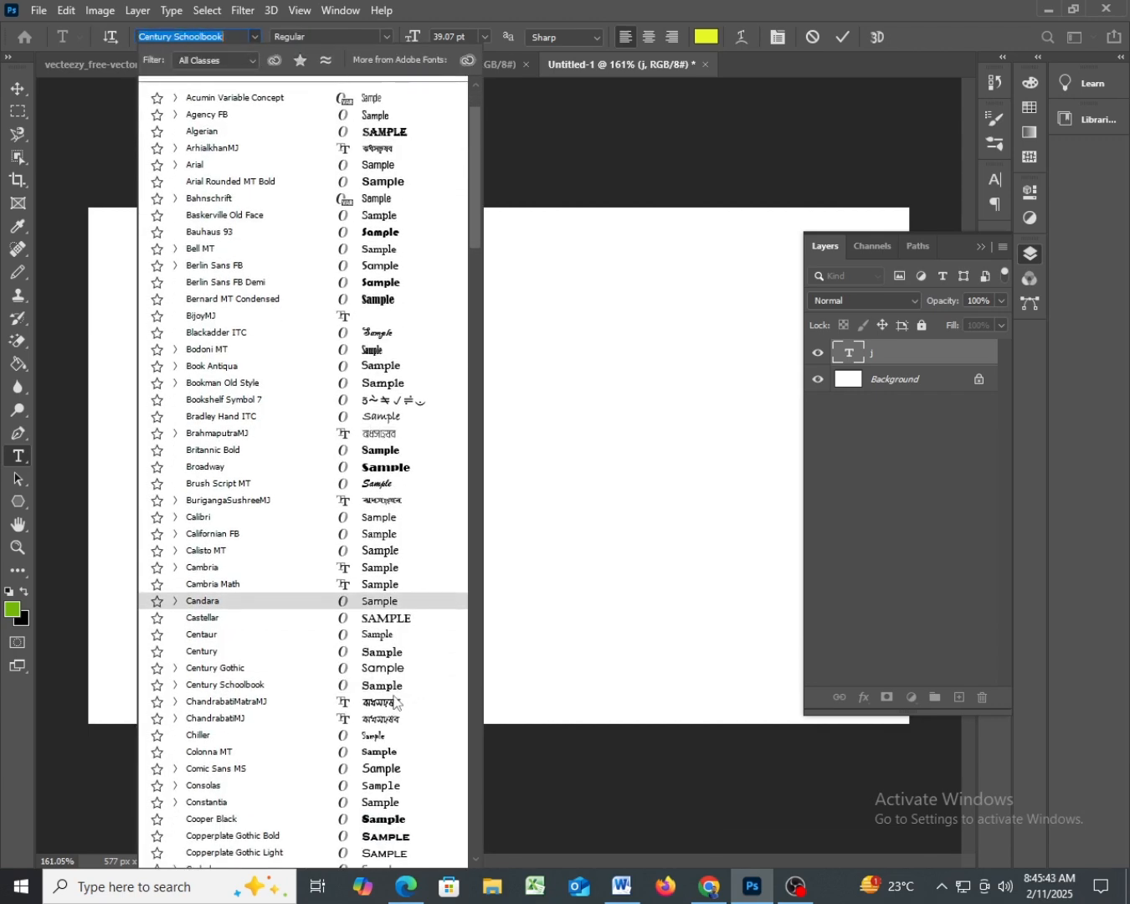
scroll(383, 750, down, 2)
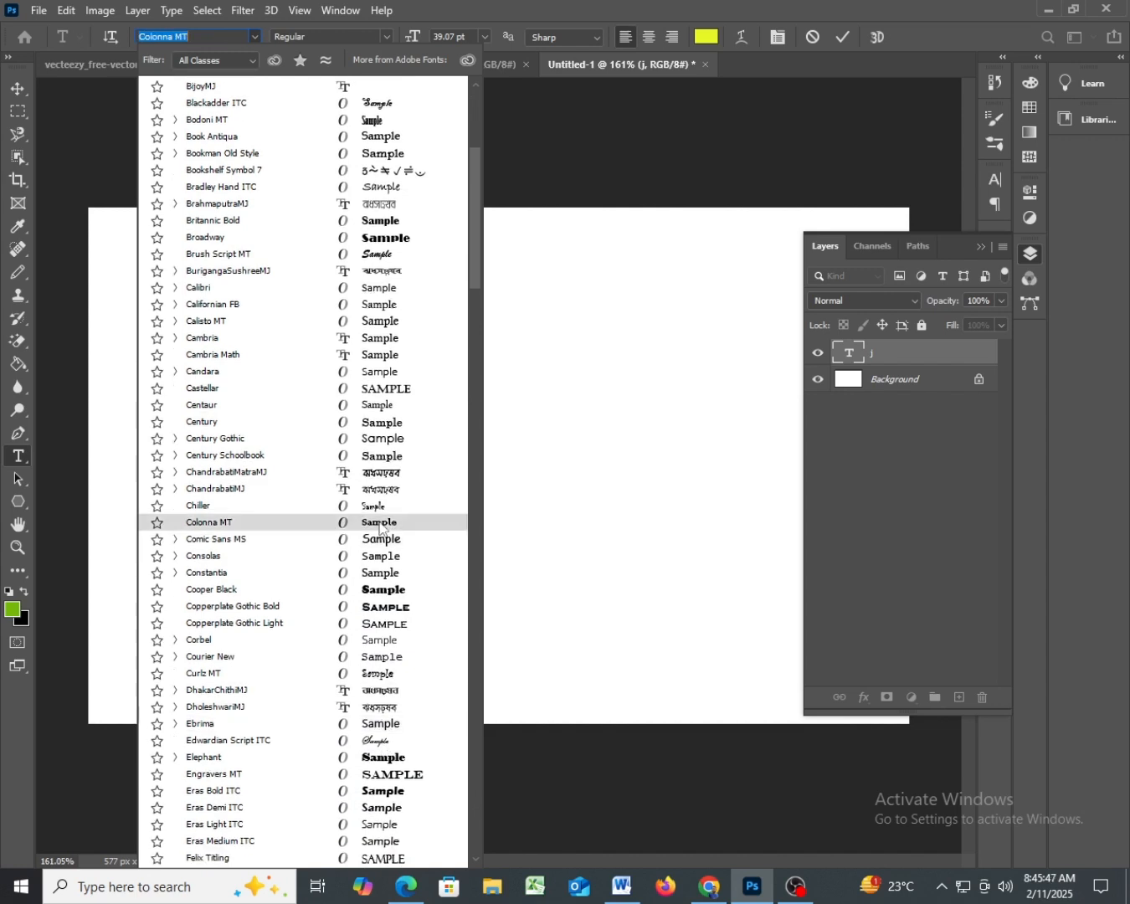
click(384, 742)
text(fsd)
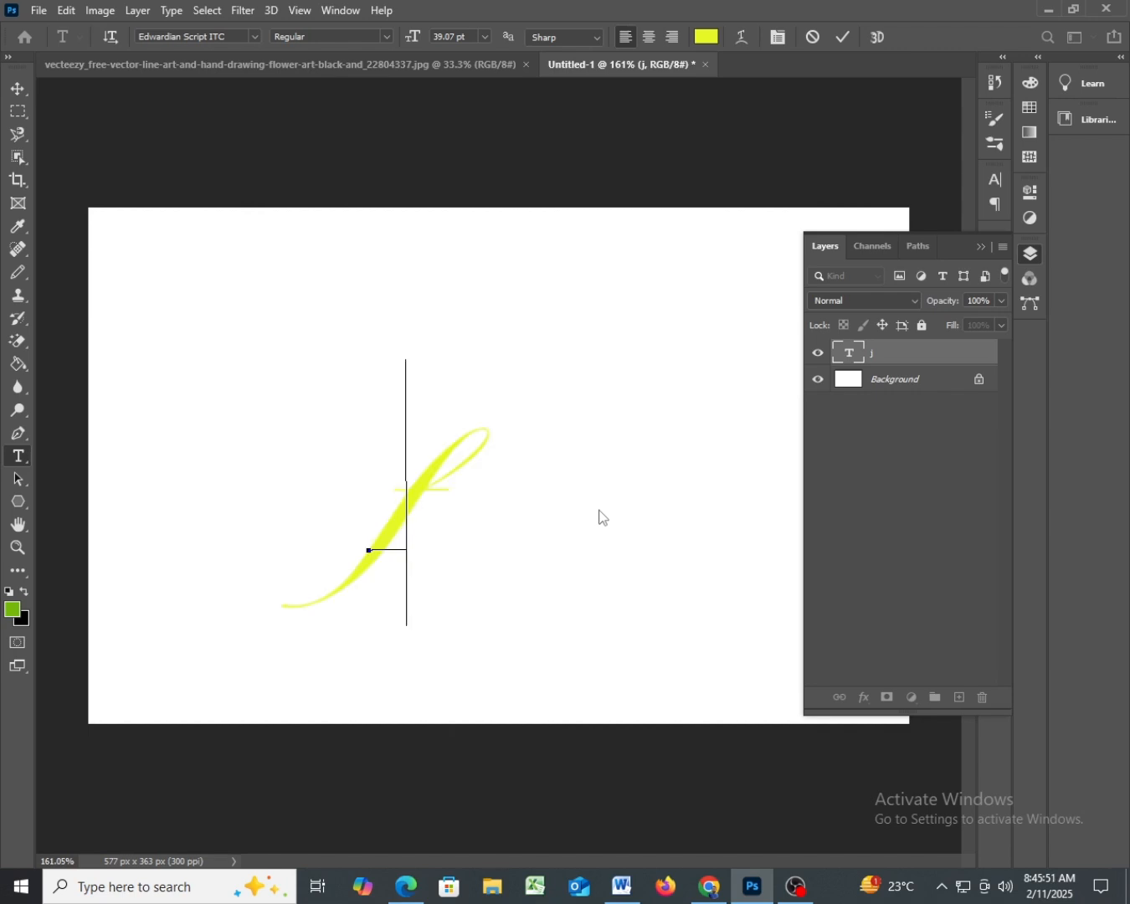
key(BackSpace)
key(BackSpace)
key(BackSpace)
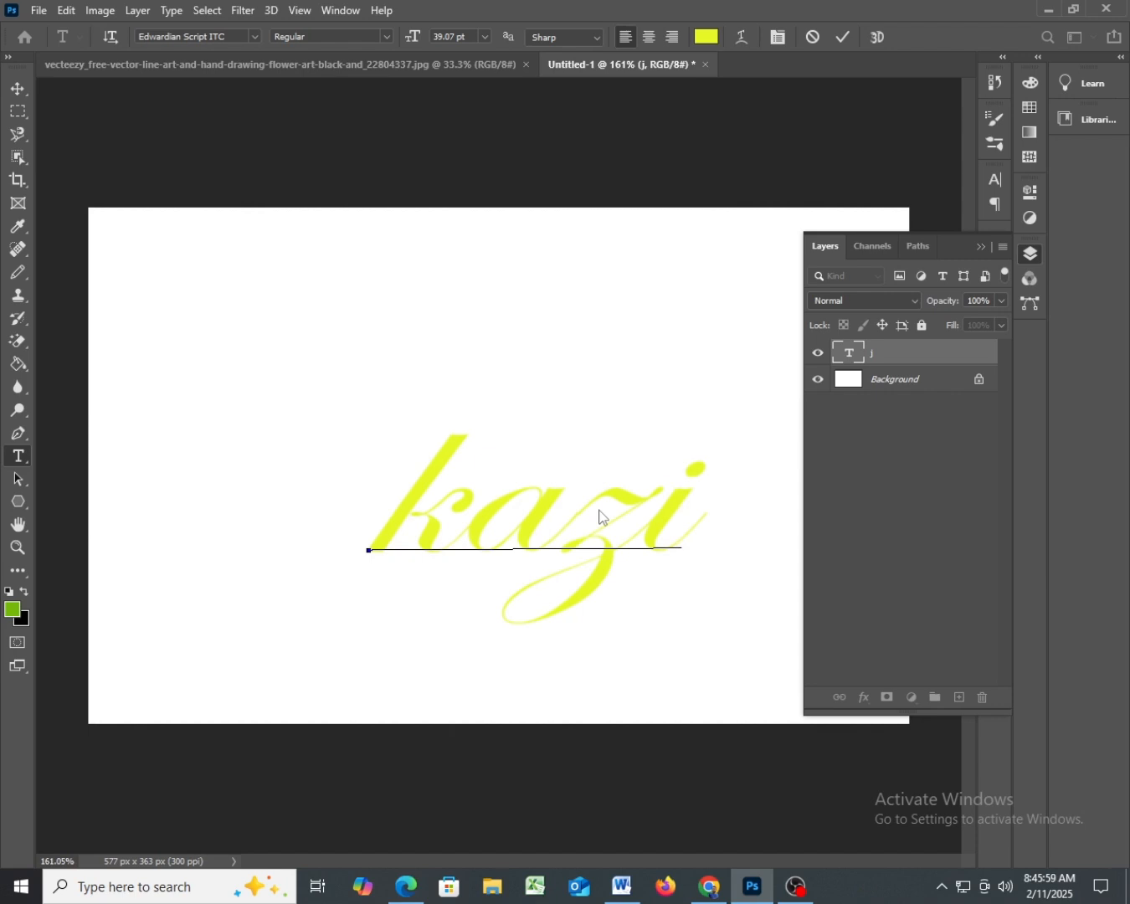
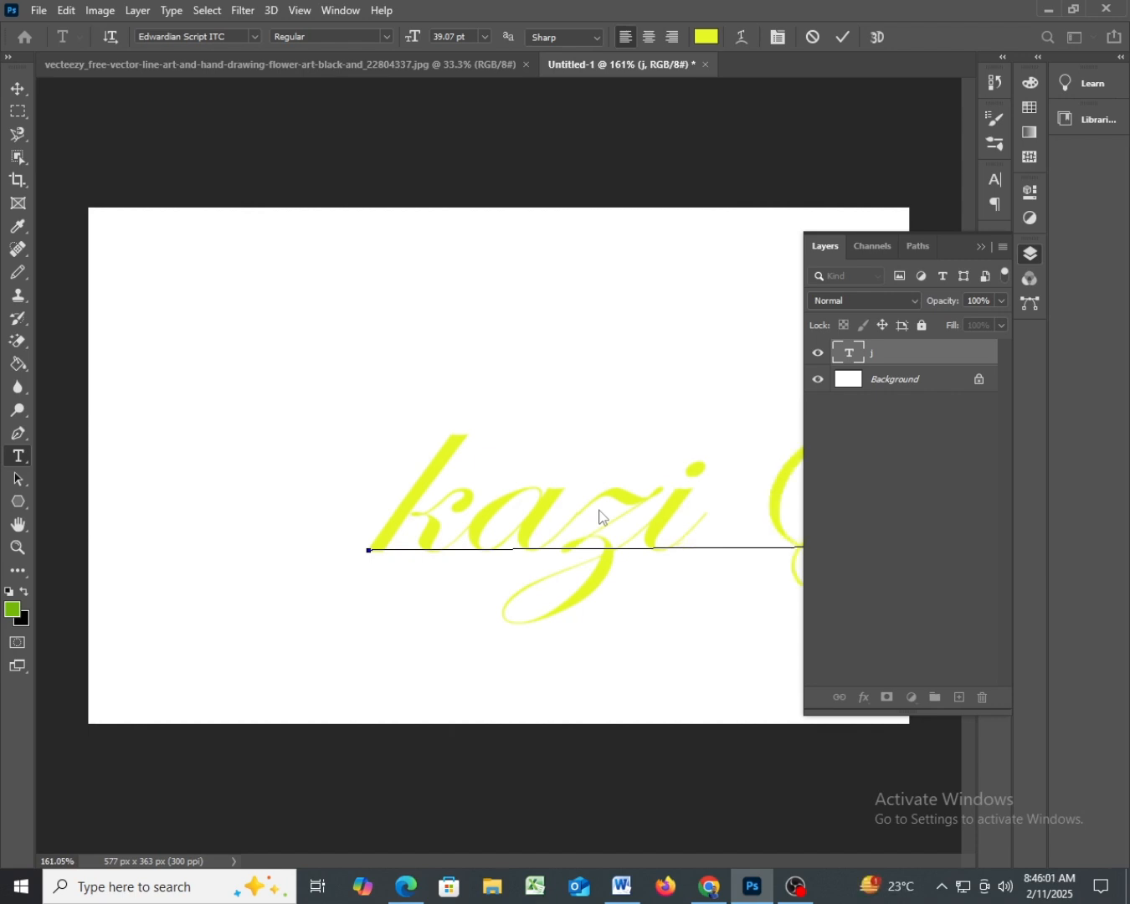
- Enter the person's name in the text layer, with the first name and surname on two separate lines
key(Return)
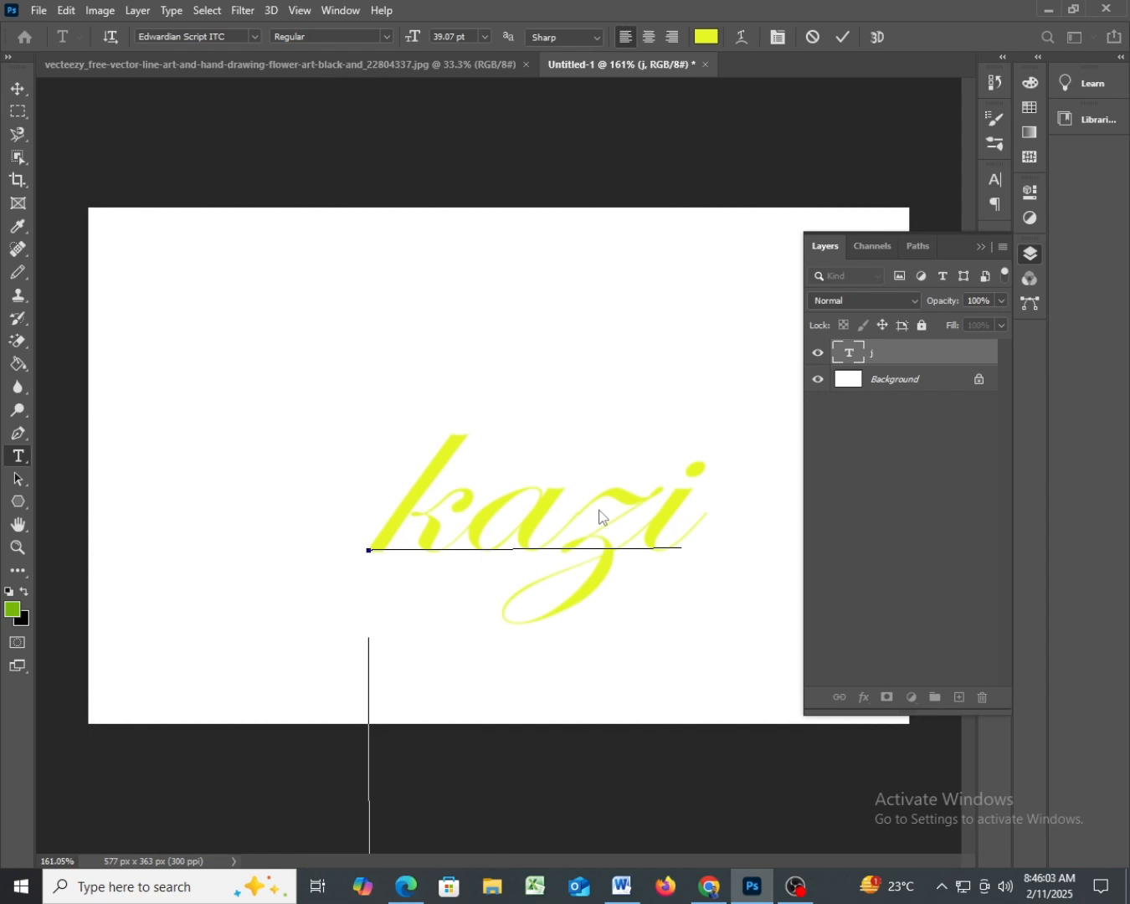
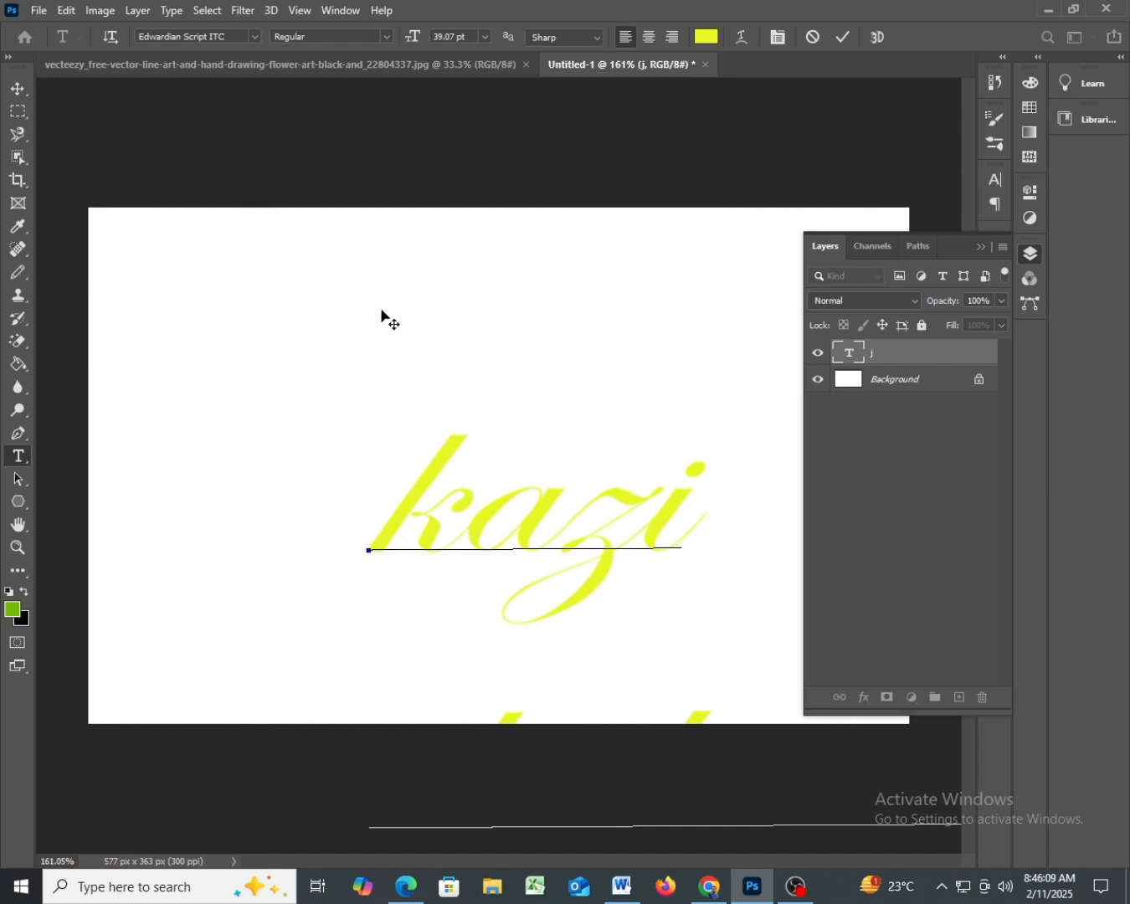
- Move the two-line name to the upper-left area of the canvas, and collapse the Layers panel that covers it
drag(378, 312, 217, 193)
drag(311, 216, 307, 154)
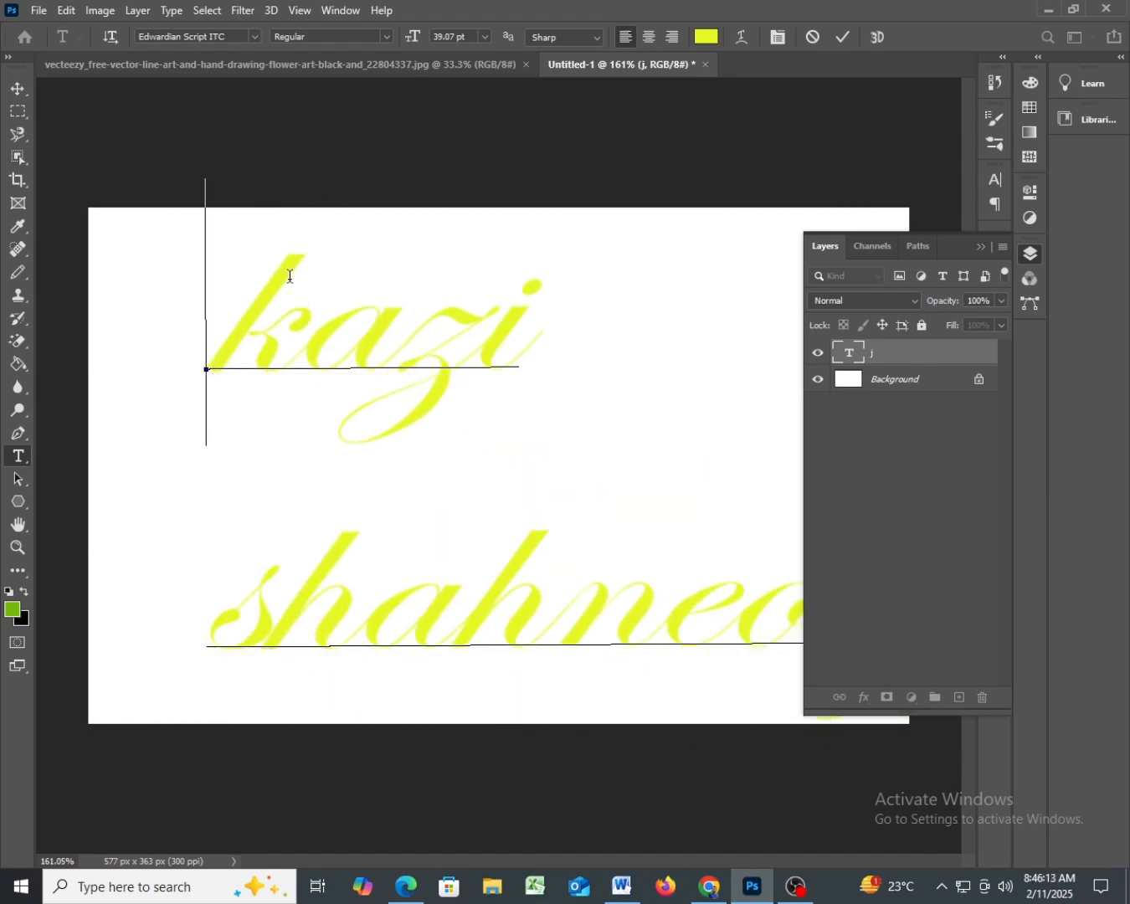
drag(147, 182, 60, 167)
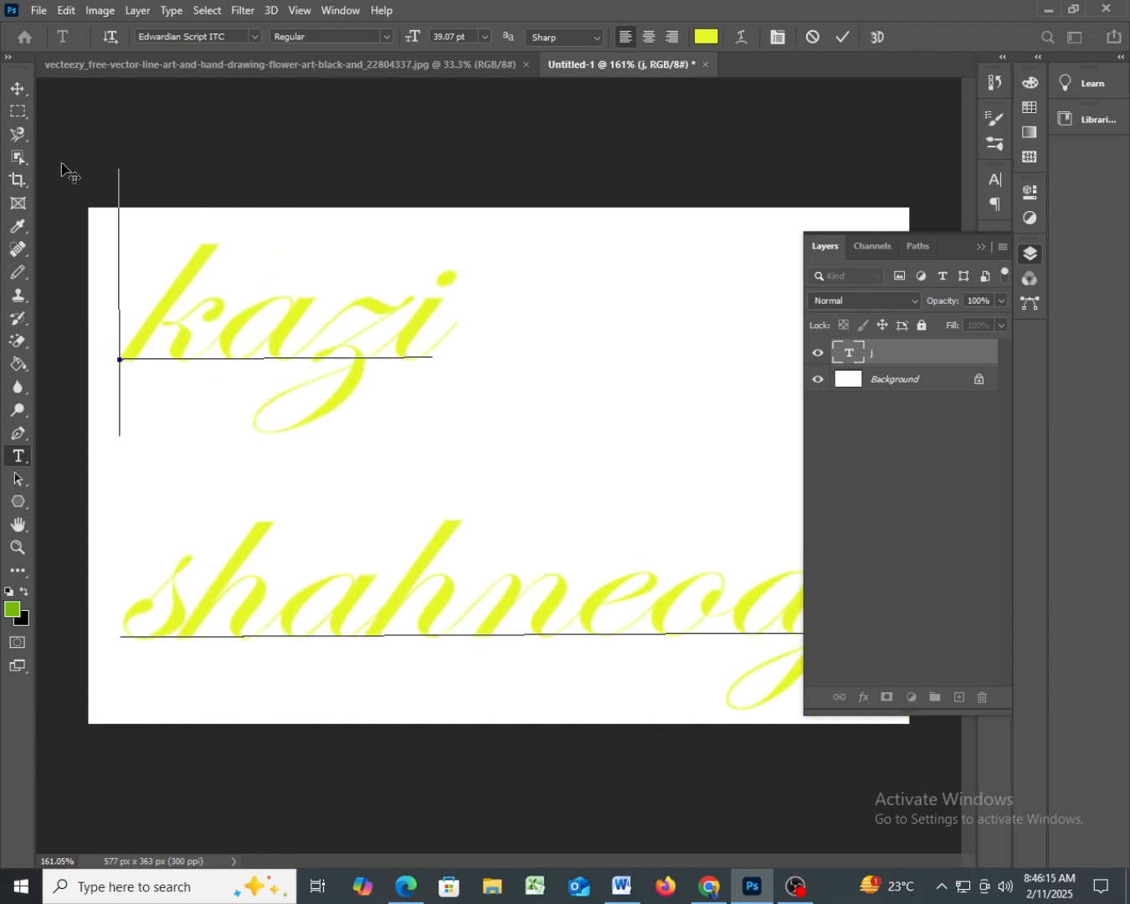
click(981, 248)
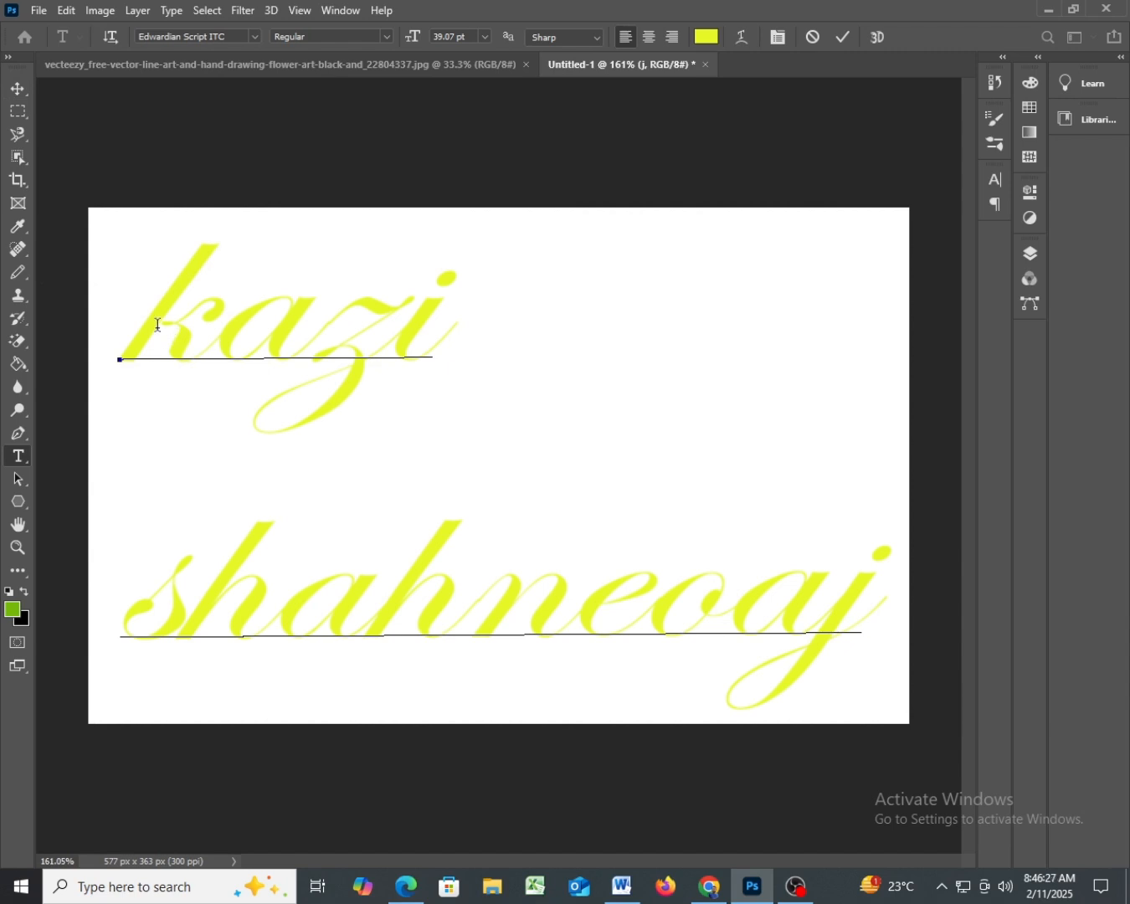
- Select both lines of the name, try font sizes of 9 pt and 14 pt, and set the size to 24 pt
drag(157, 327, 877, 638)
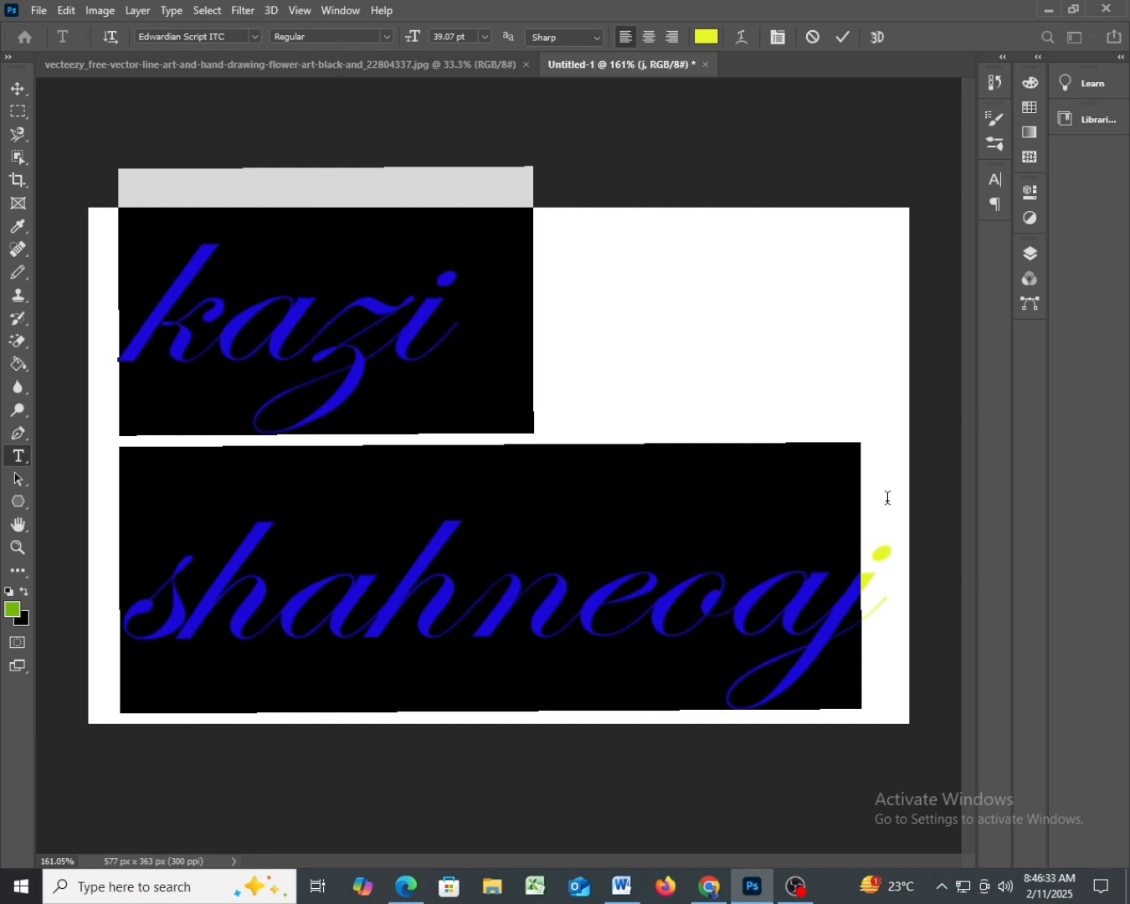
key(ctrl)
key(ctrl)
click(486, 38)
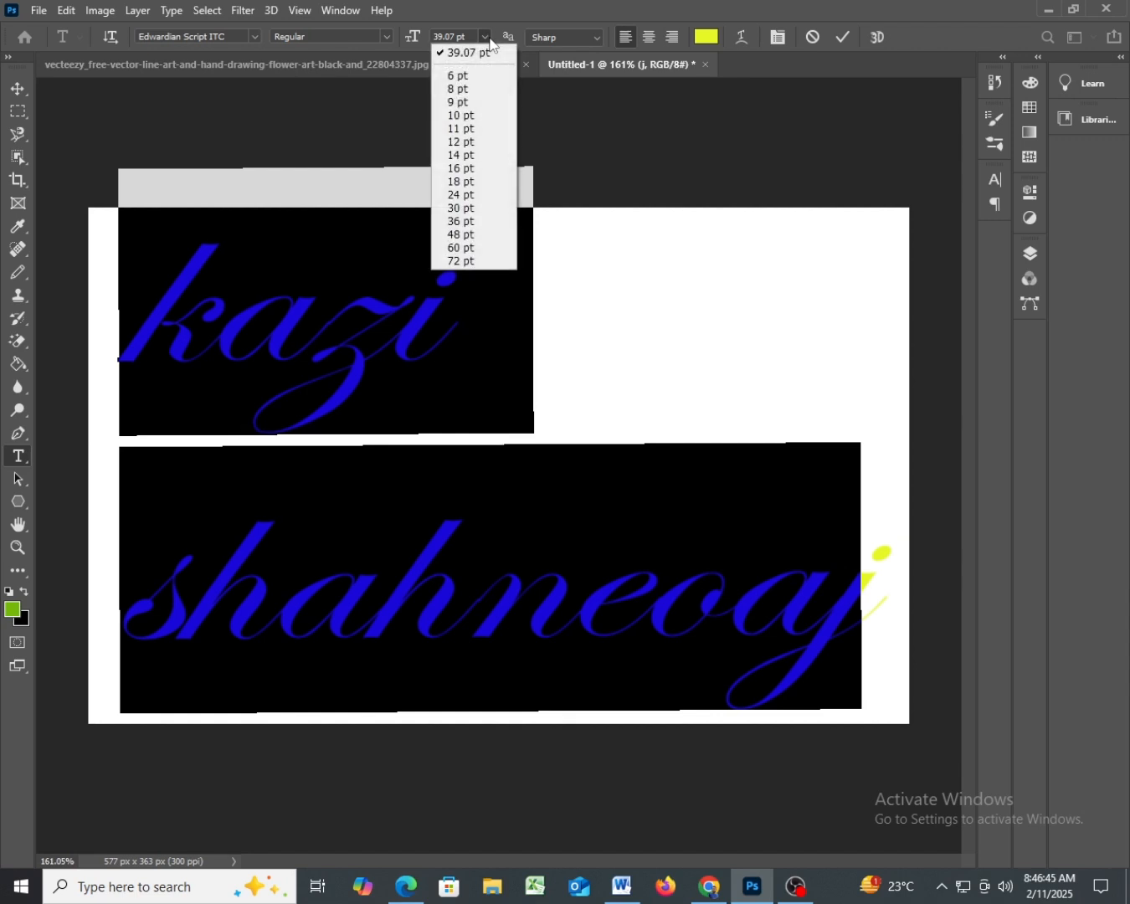
click(475, 102)
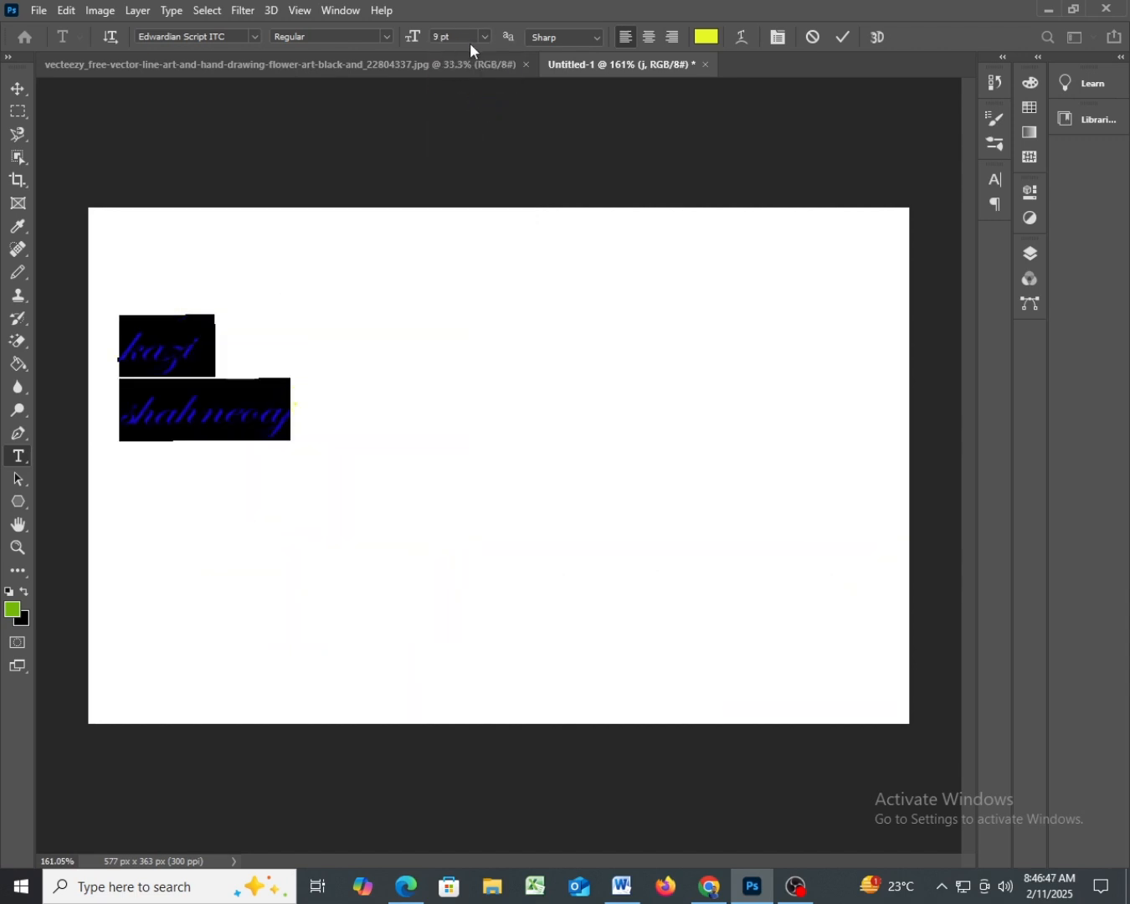
click(485, 37)
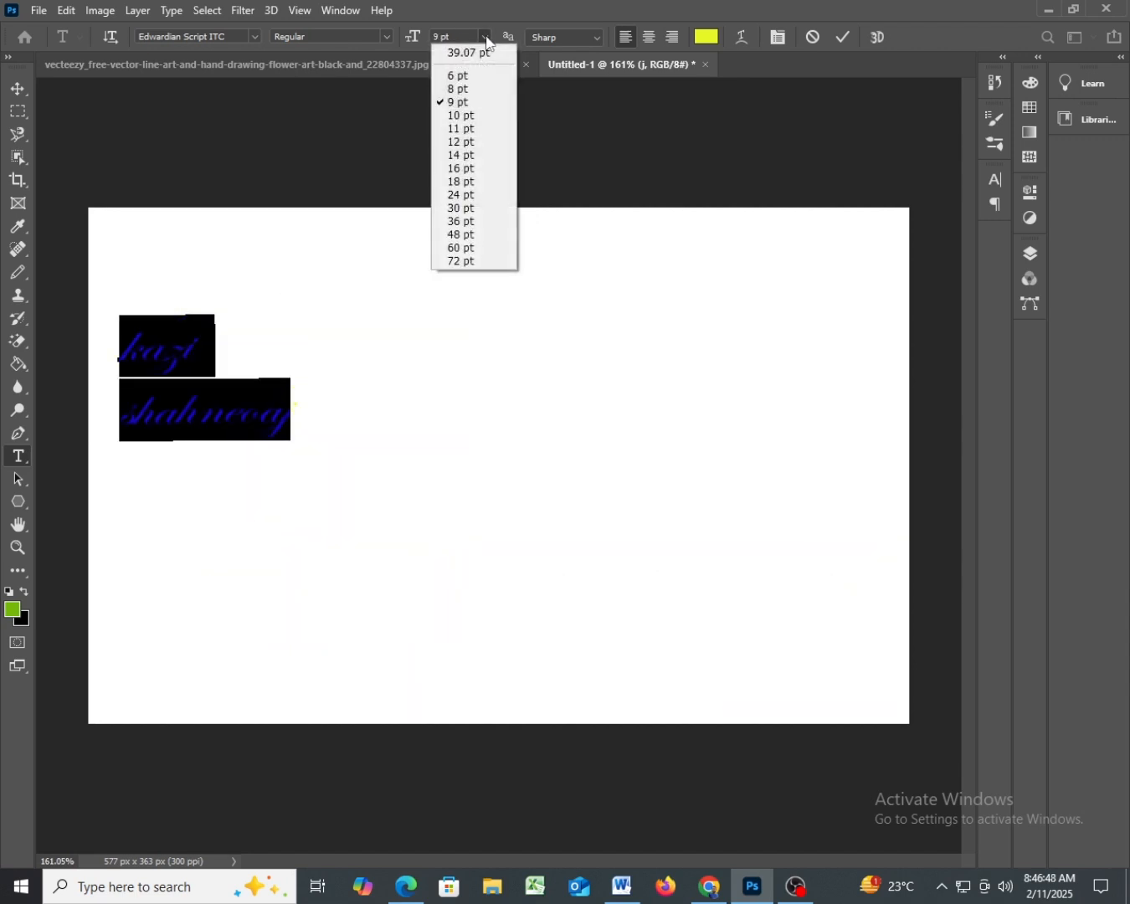
click(474, 154)
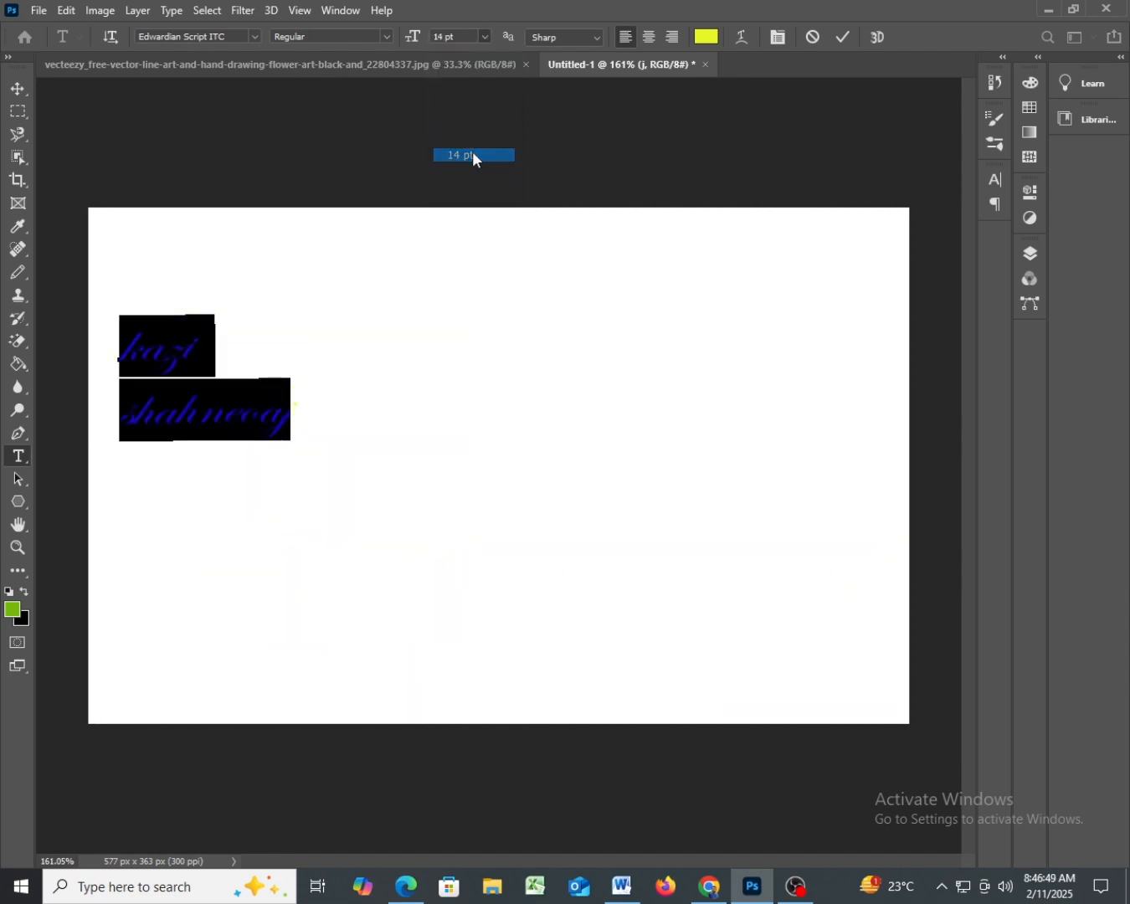
click(481, 41)
click(470, 196)
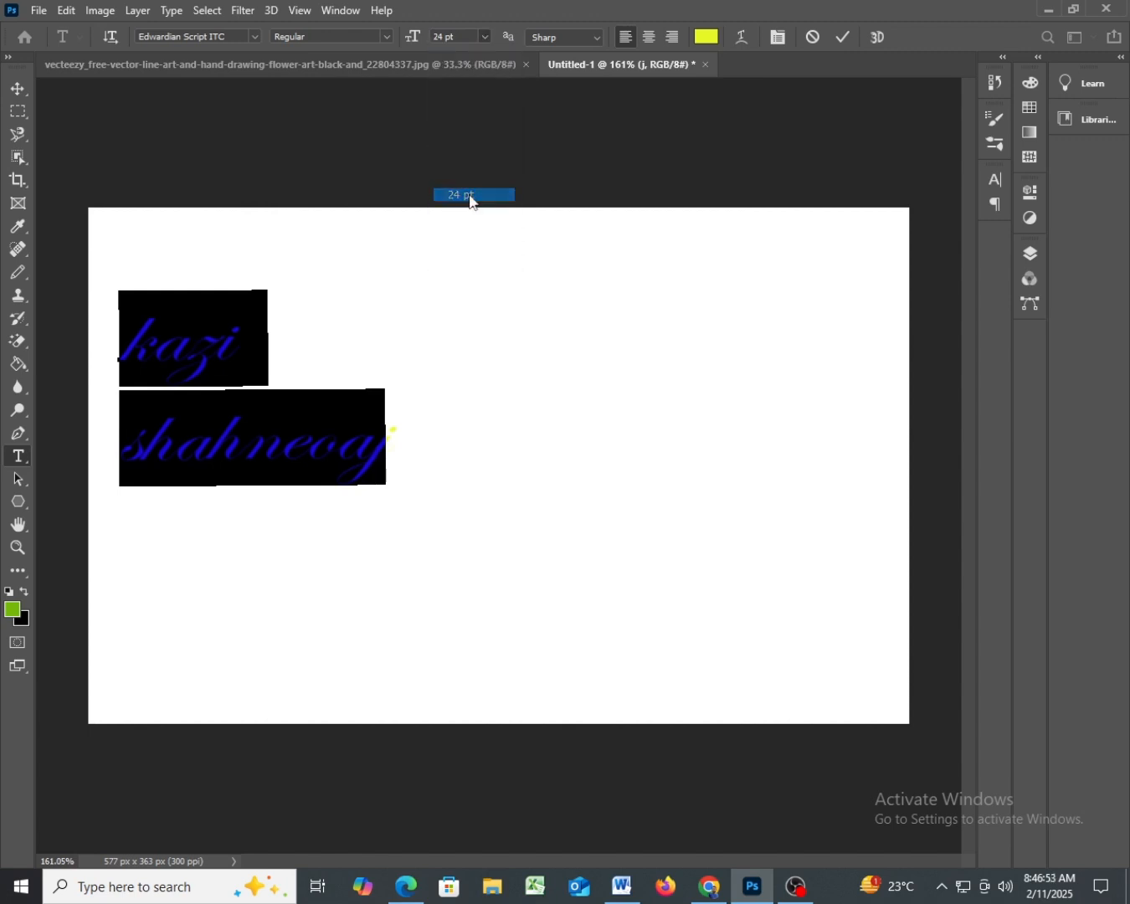
click(446, 498)
- Append ", I am" to the second line of the name, and add a third line reading "a professional graphiC"
click(589, 516)
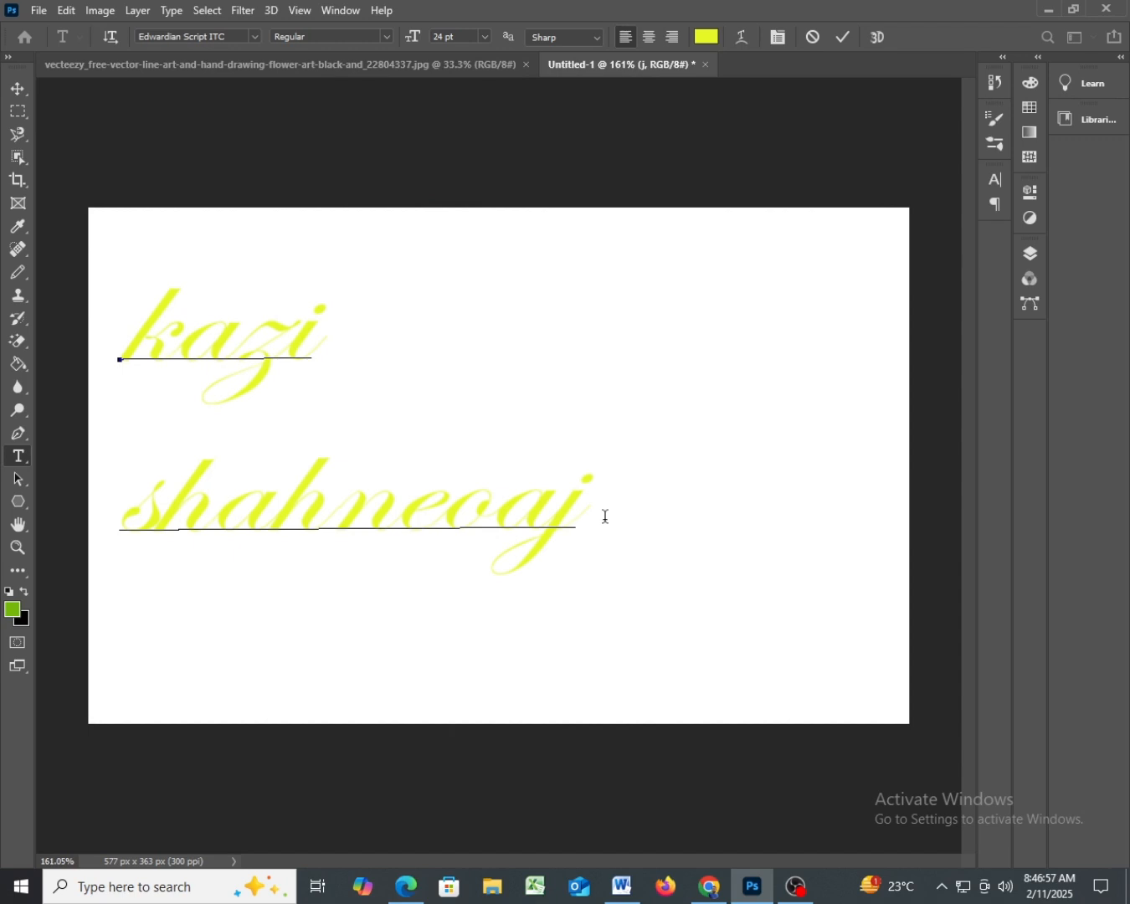
text(,    J)
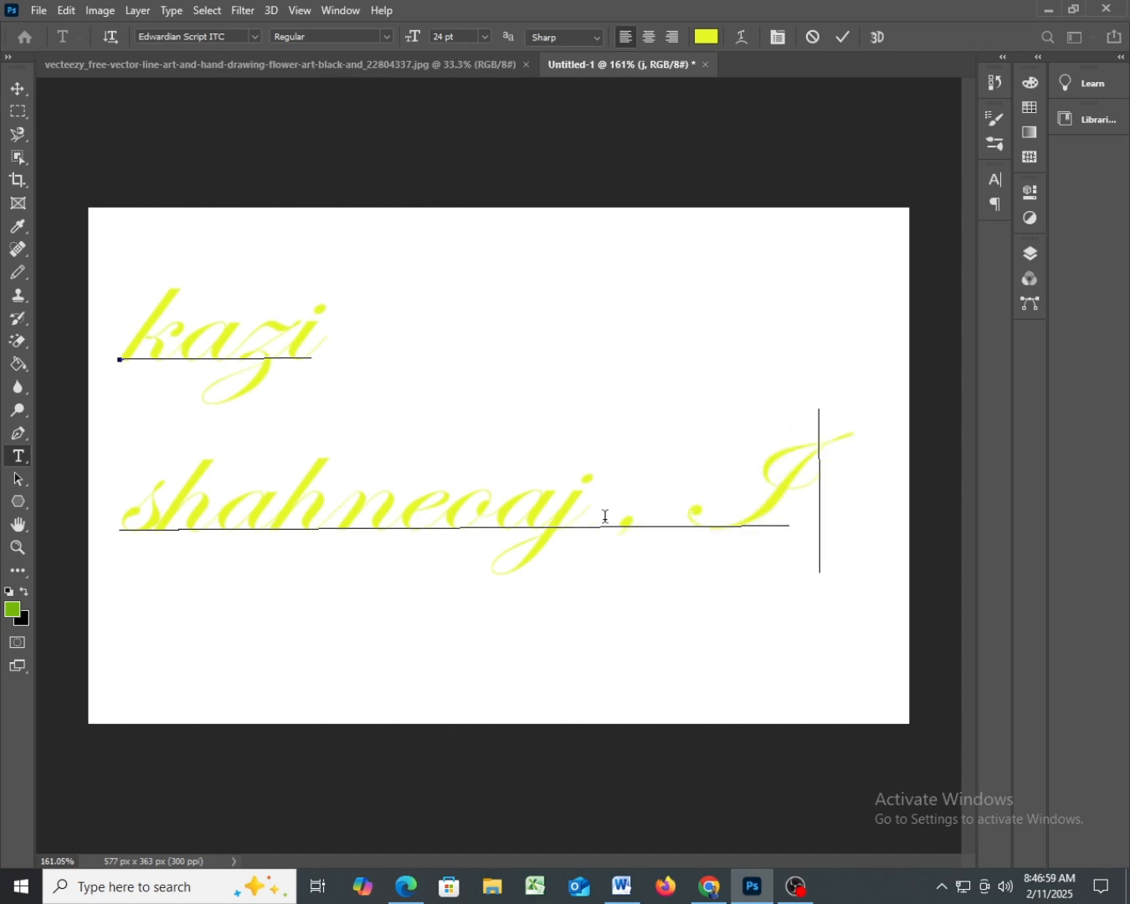
text(an)
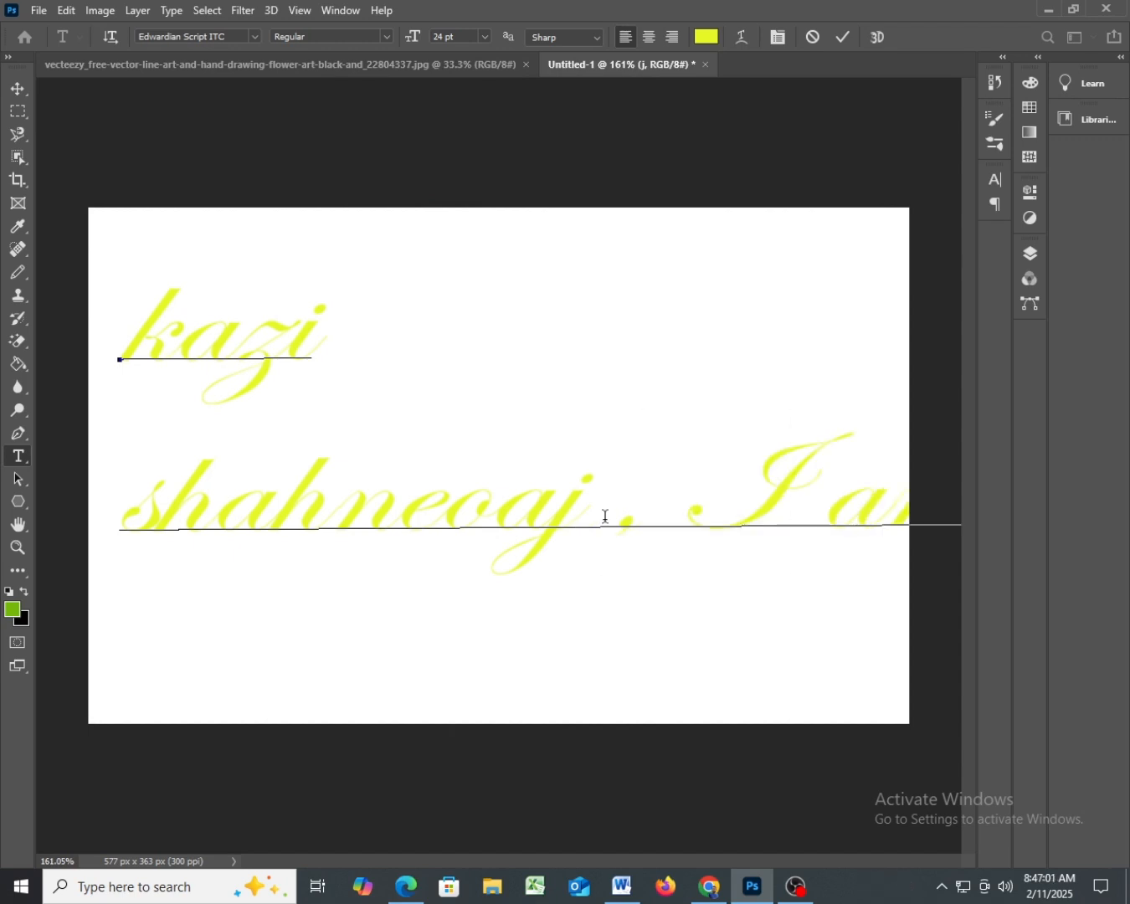
key(Return)
text(a)
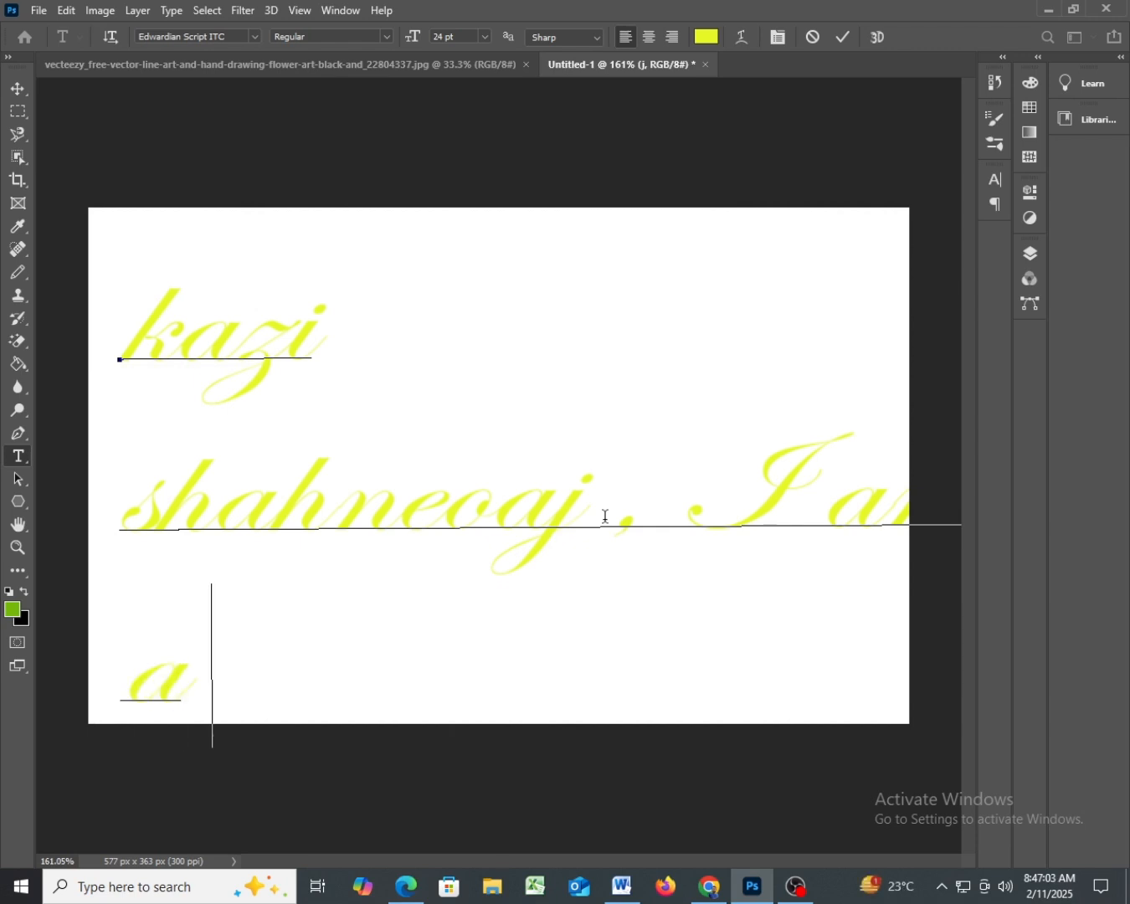
text( pro)
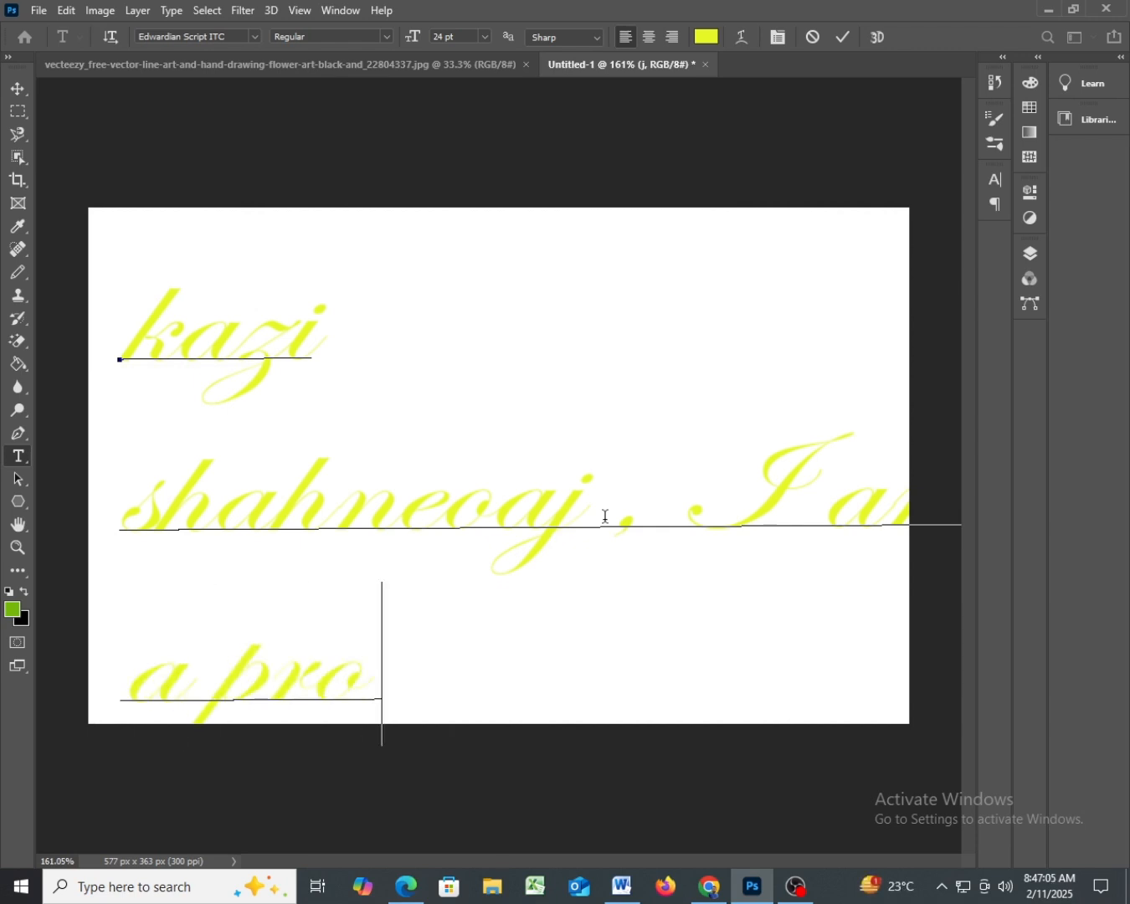
text(fessional)
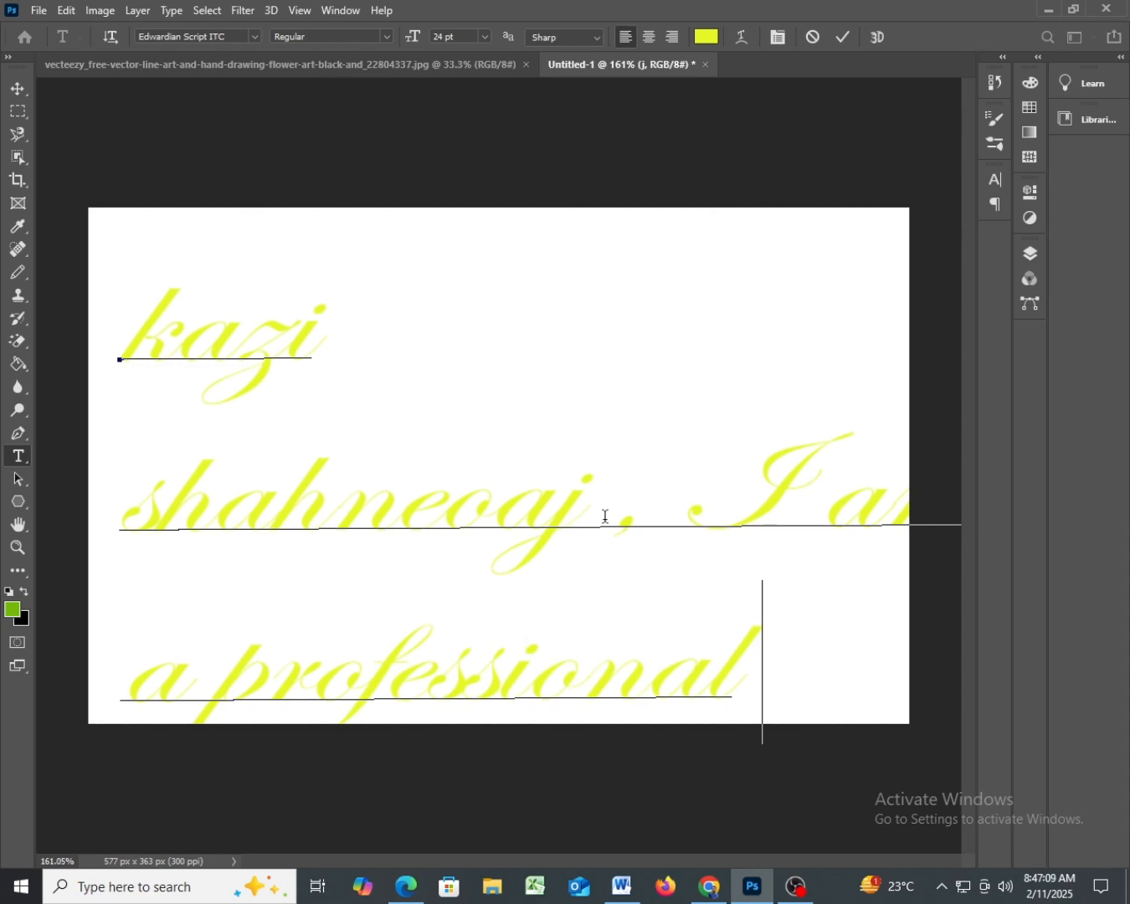
text( gr)
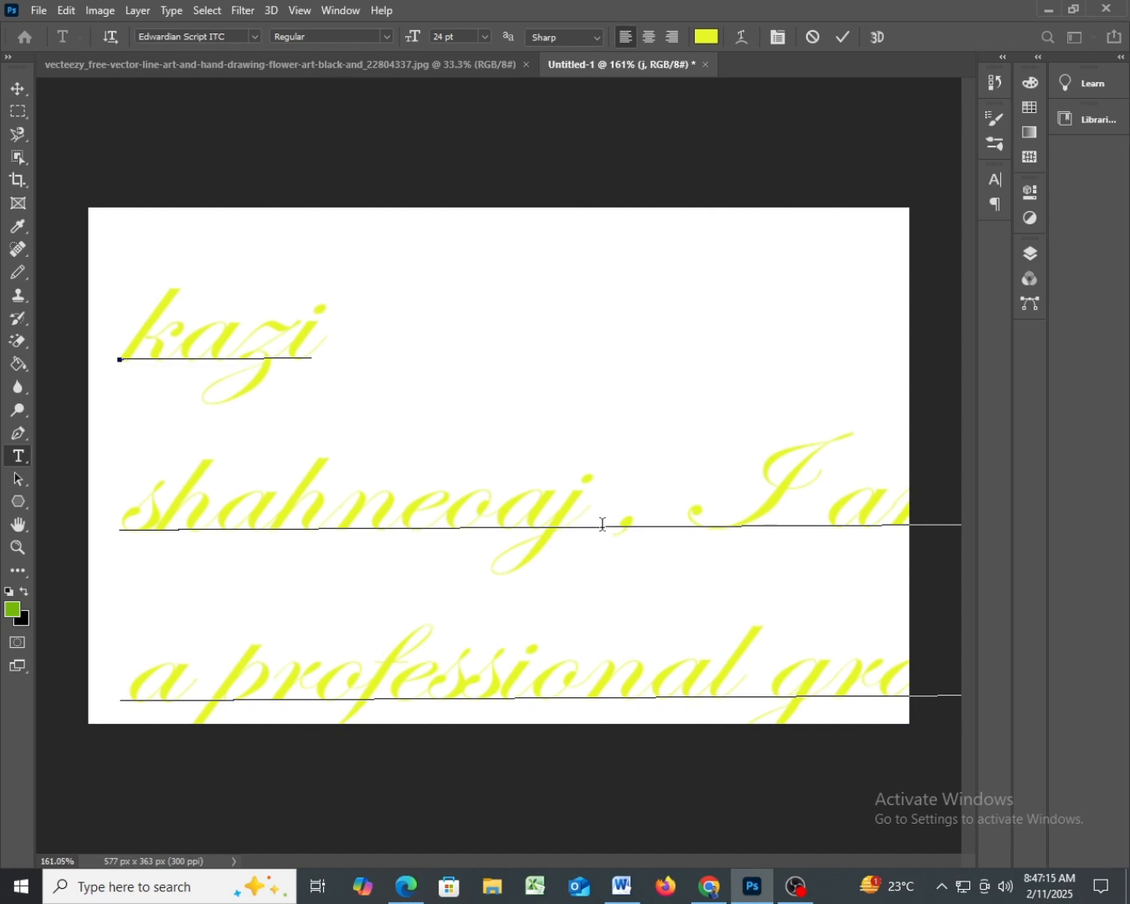
- Select the text across all three lines, try a font size of 16 pt, and set it to 12 pt
drag(138, 312, 916, 670)
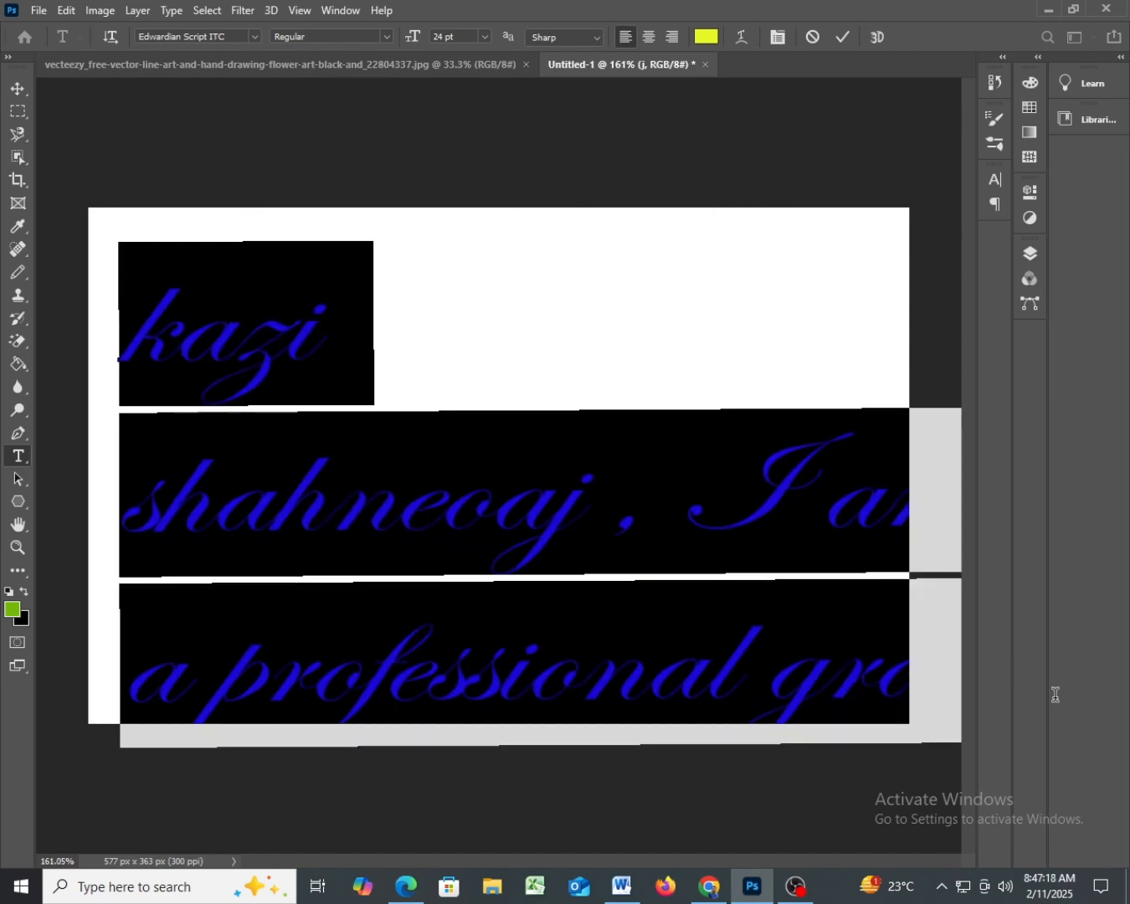
click(484, 36)
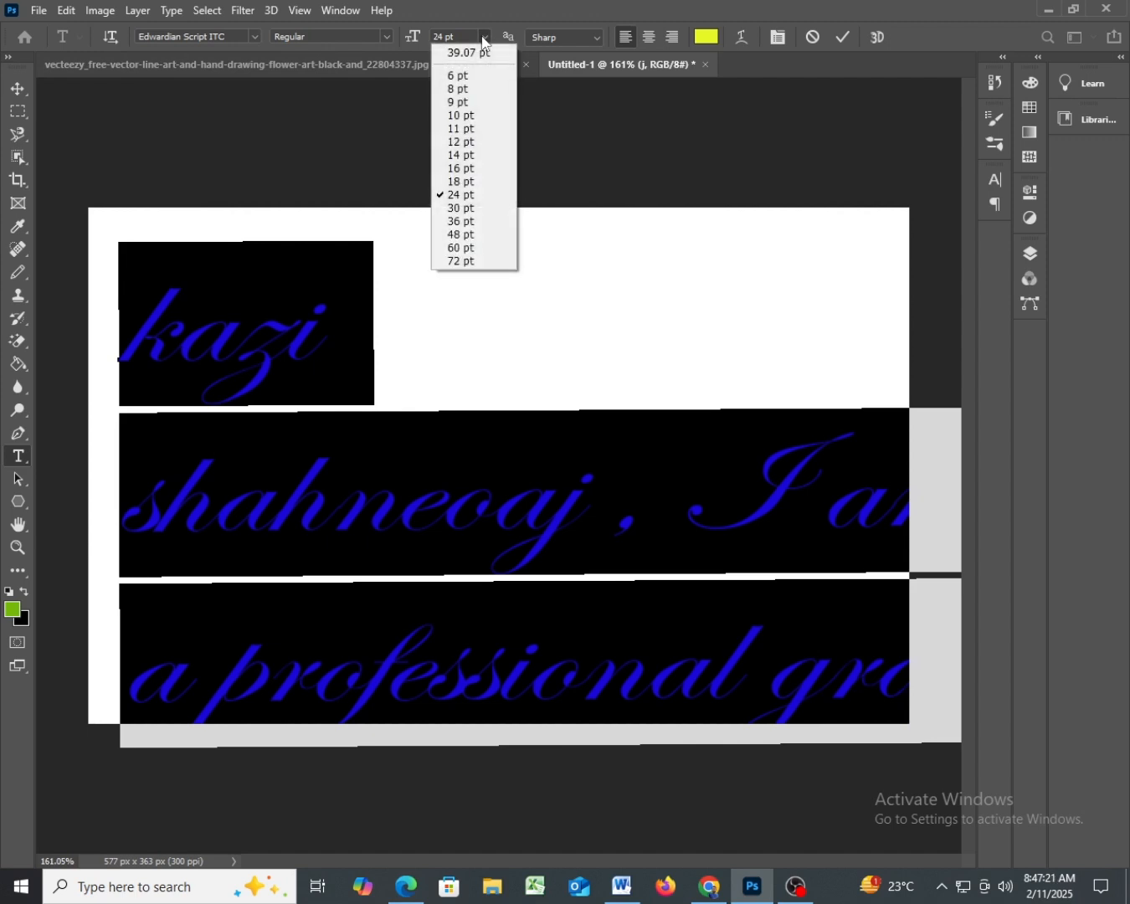
click(459, 169)
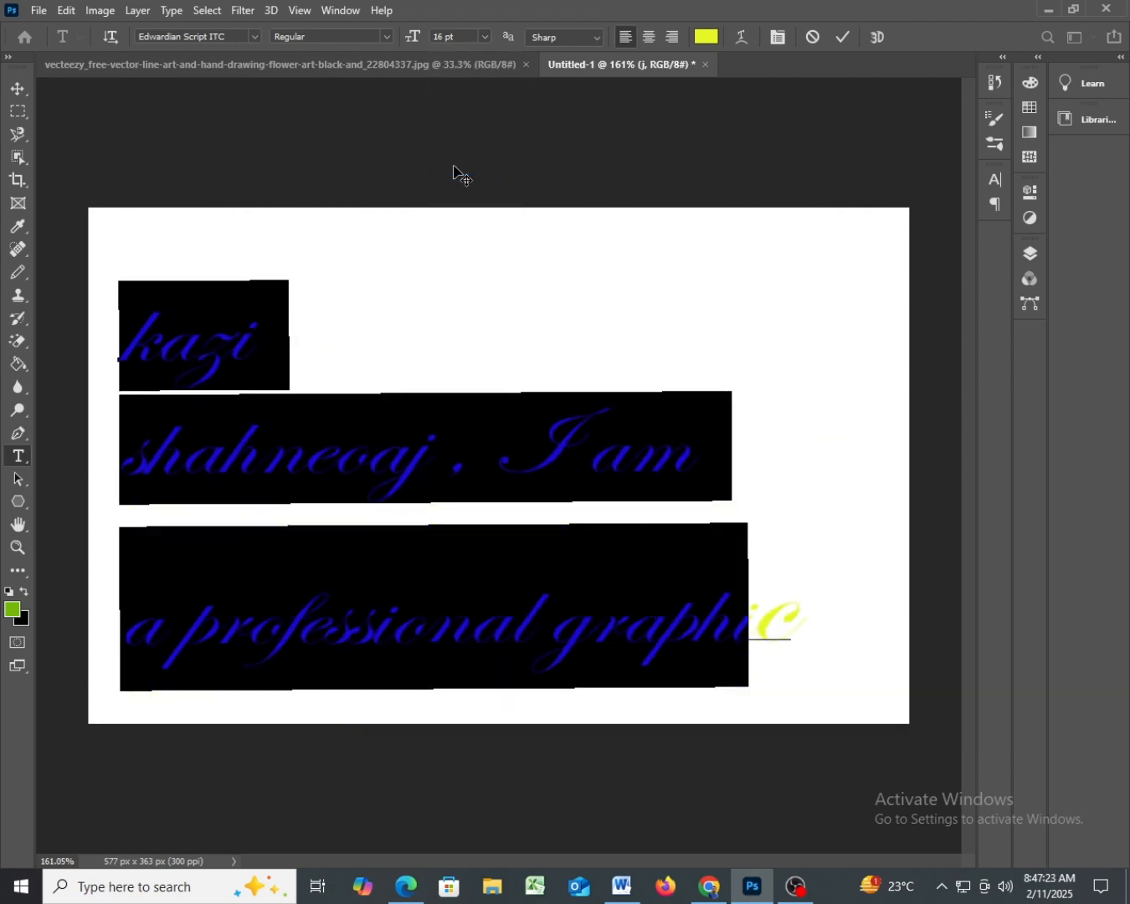
click(486, 36)
click(461, 141)
click(607, 432)
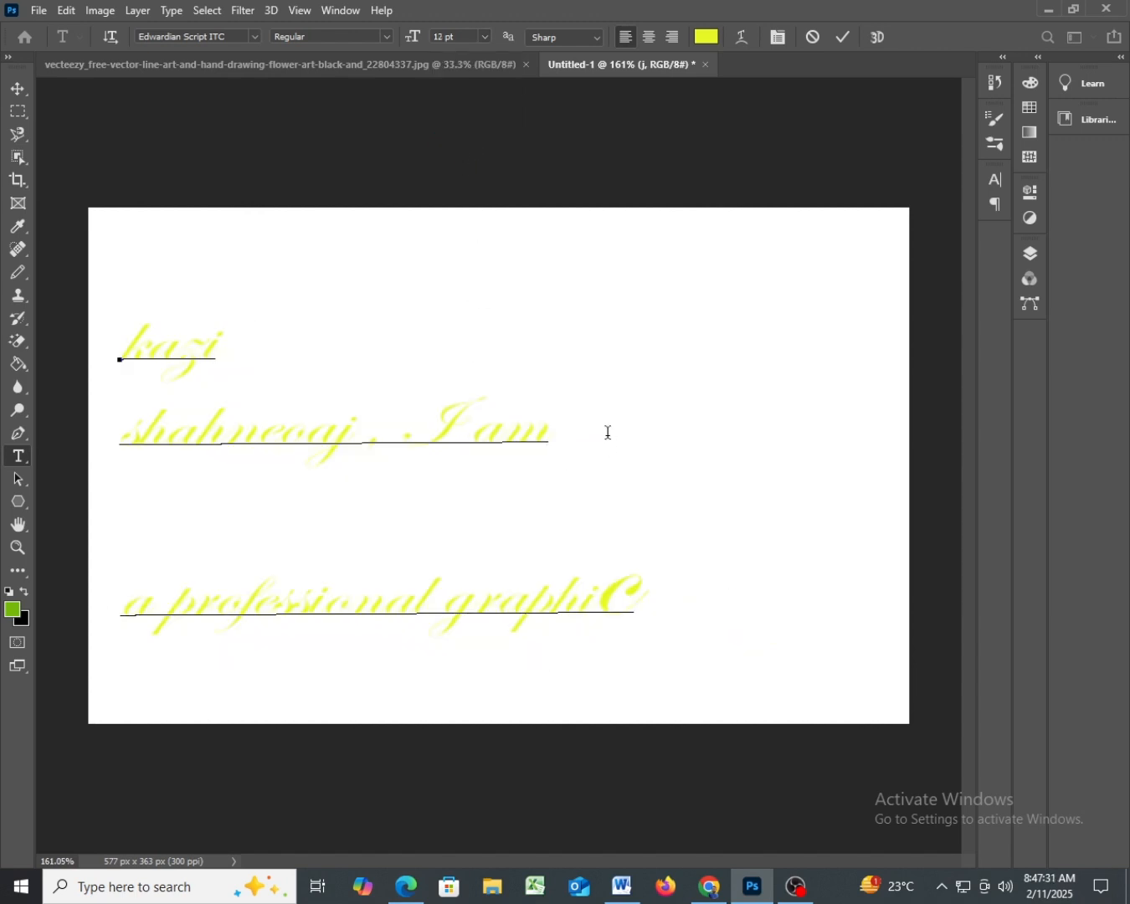
- Join the third line onto the second line, and break the text after "profession" so "al graphiC" starts the last line
key(Delete)
key(Delete)
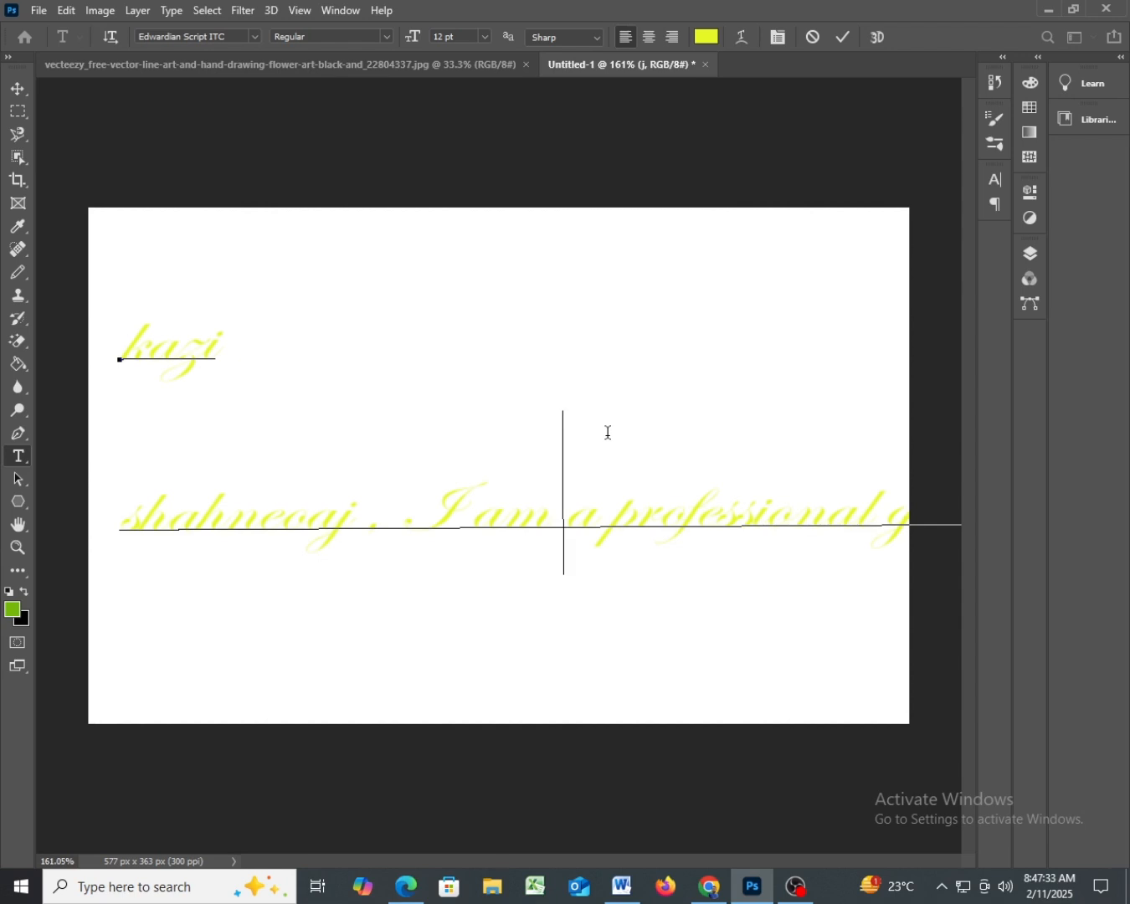
key(Right)
key(Right)
key(Right)
key(Right)
key(Right)
key(Right)
key(Right)
key(Right)
key(Right)
key(Right)
key(Right)
key(Return)
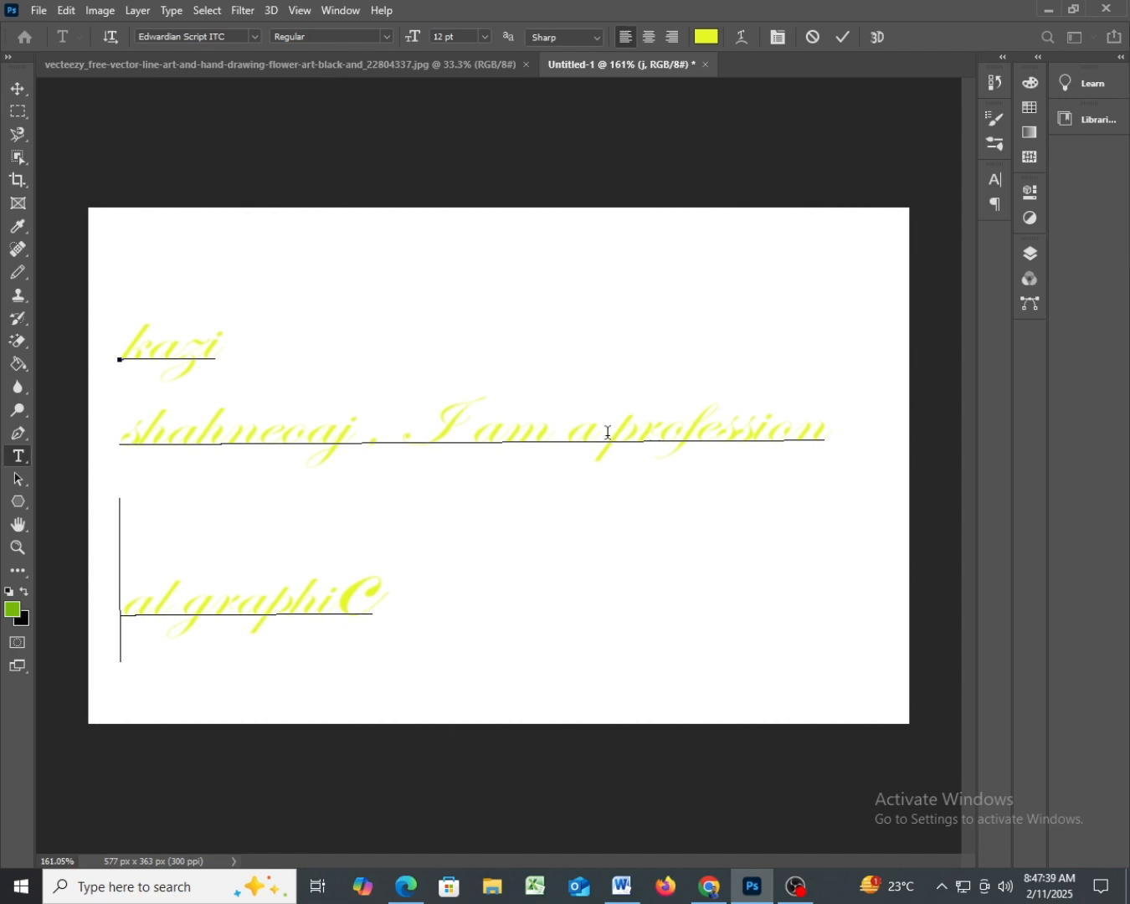
- Replace the capital C at the end of the last line with "c designer." so it reads "al graphic designer."
key(End)
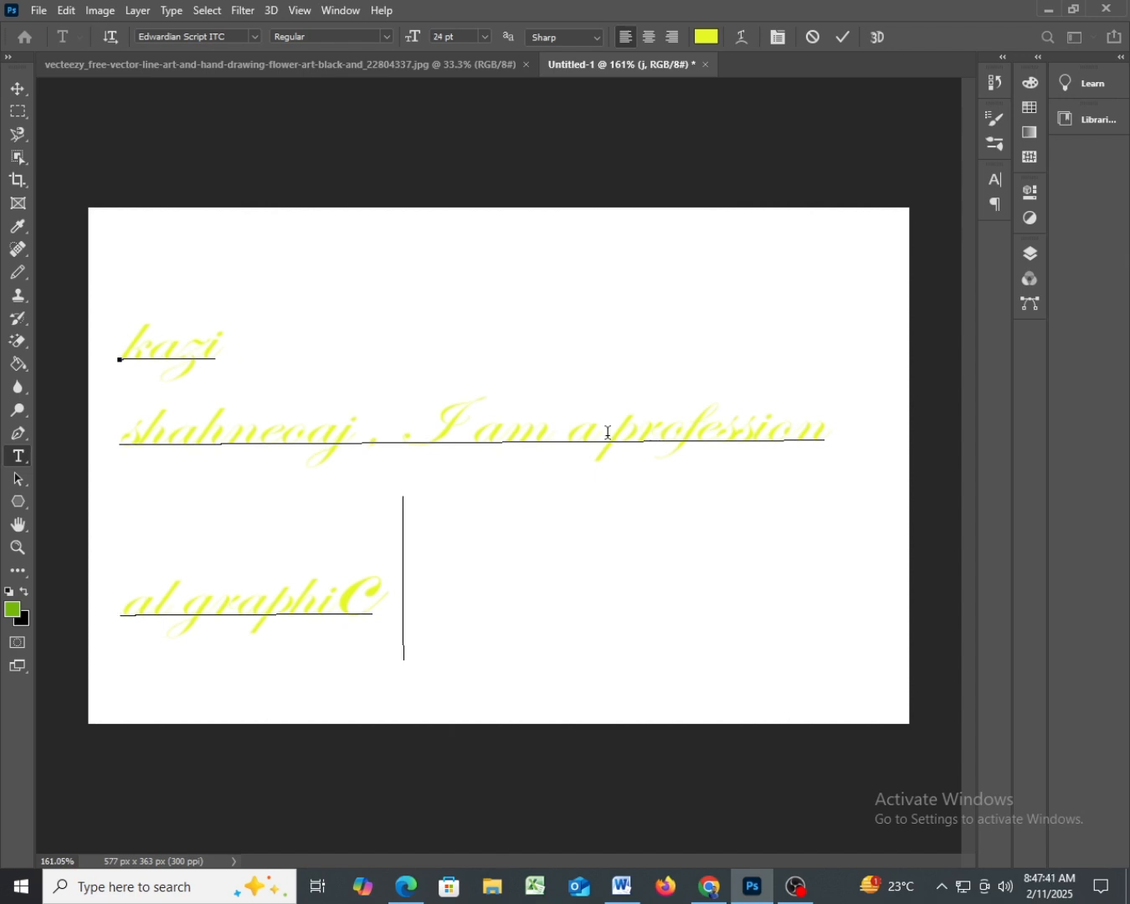
key(BackSpace)
key(BackSpace)
text(c desig)
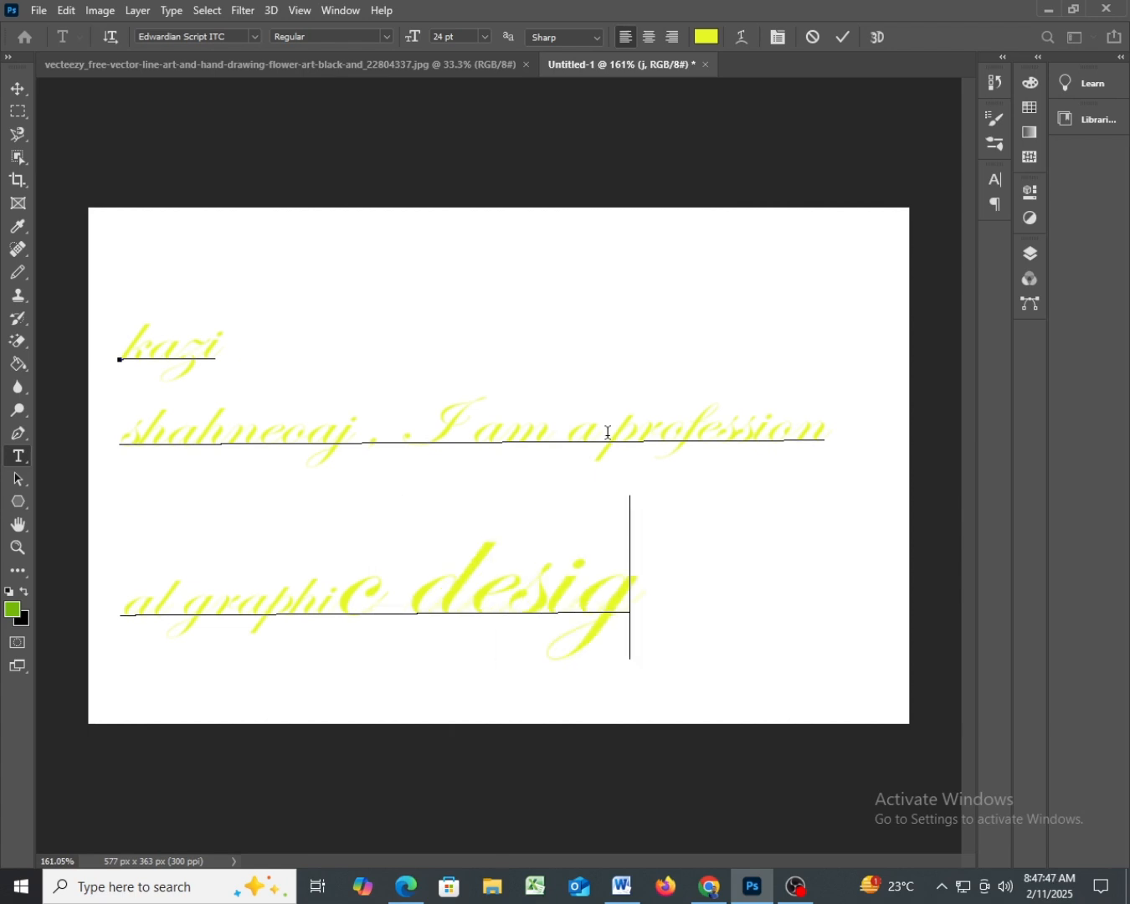
text(ner.)
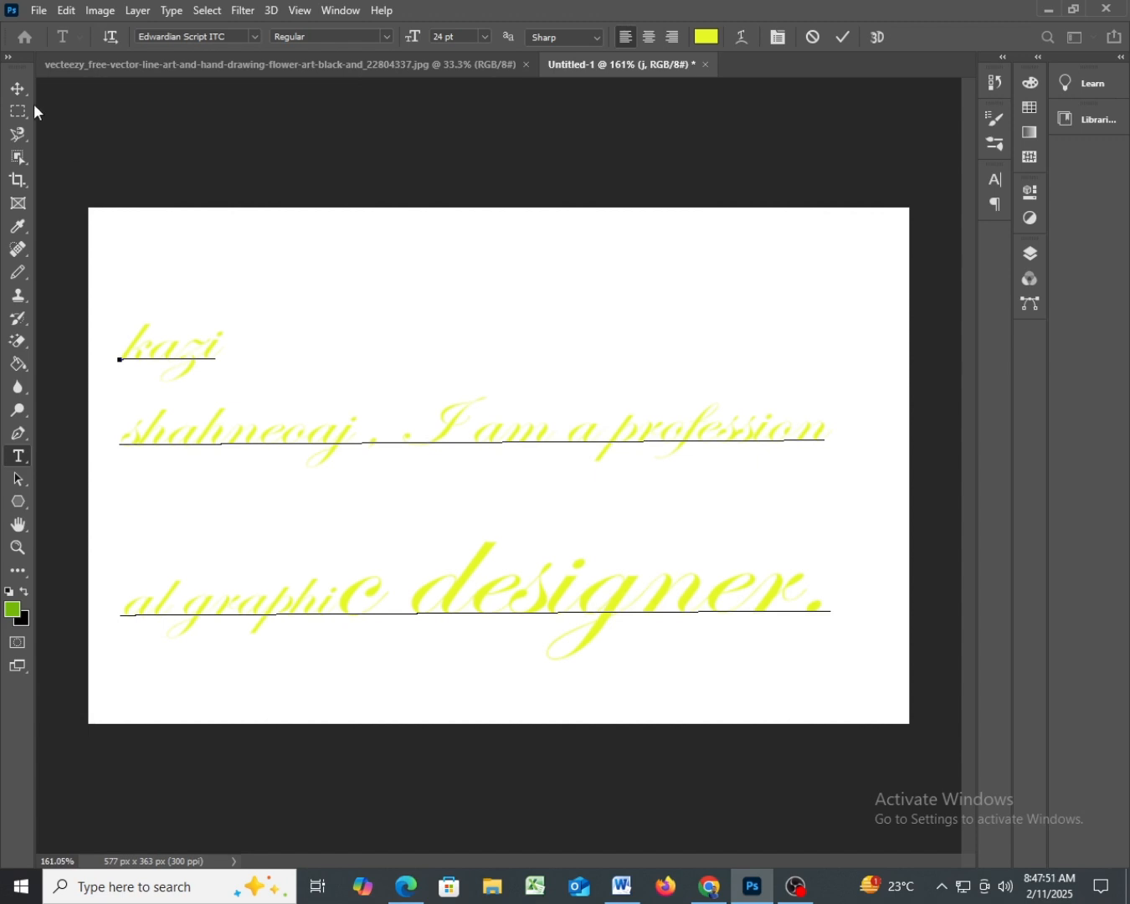
- Commit the text and move the whole three-line text block slightly up and to the right on the canvas
click(17, 88)
drag(502, 423, 504, 371)
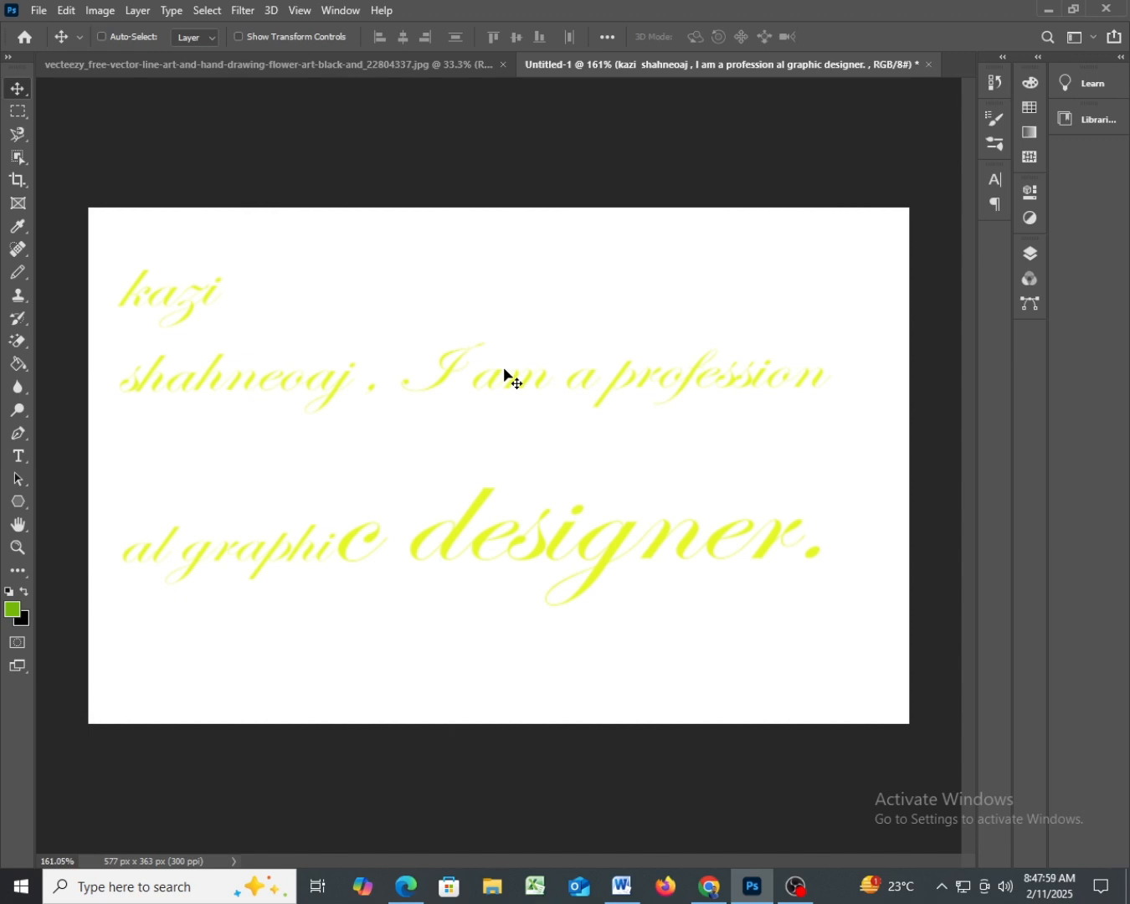
drag(499, 388, 499, 404)
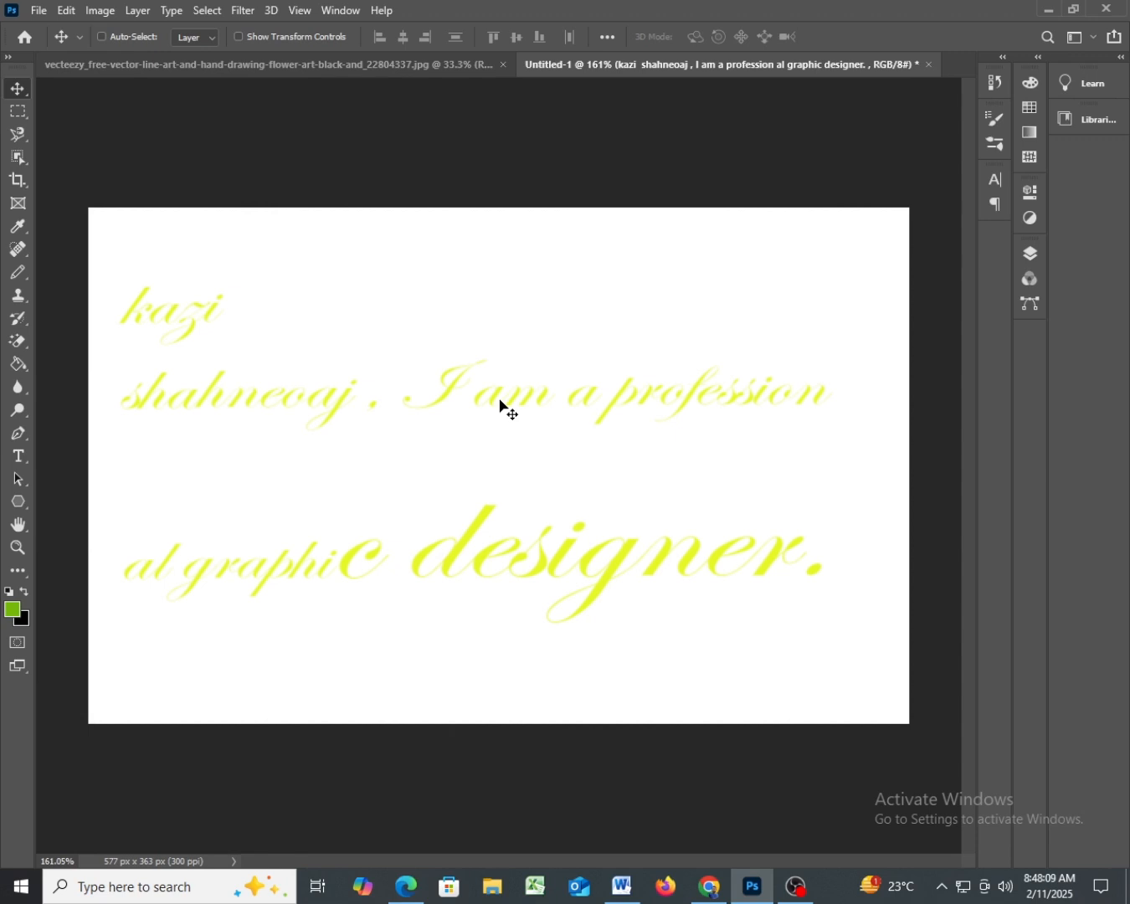
mouse_move(516, 399)
mouse_down()
mouse_move(529, 411)
mouse_move(520, 381)
mouse_up()
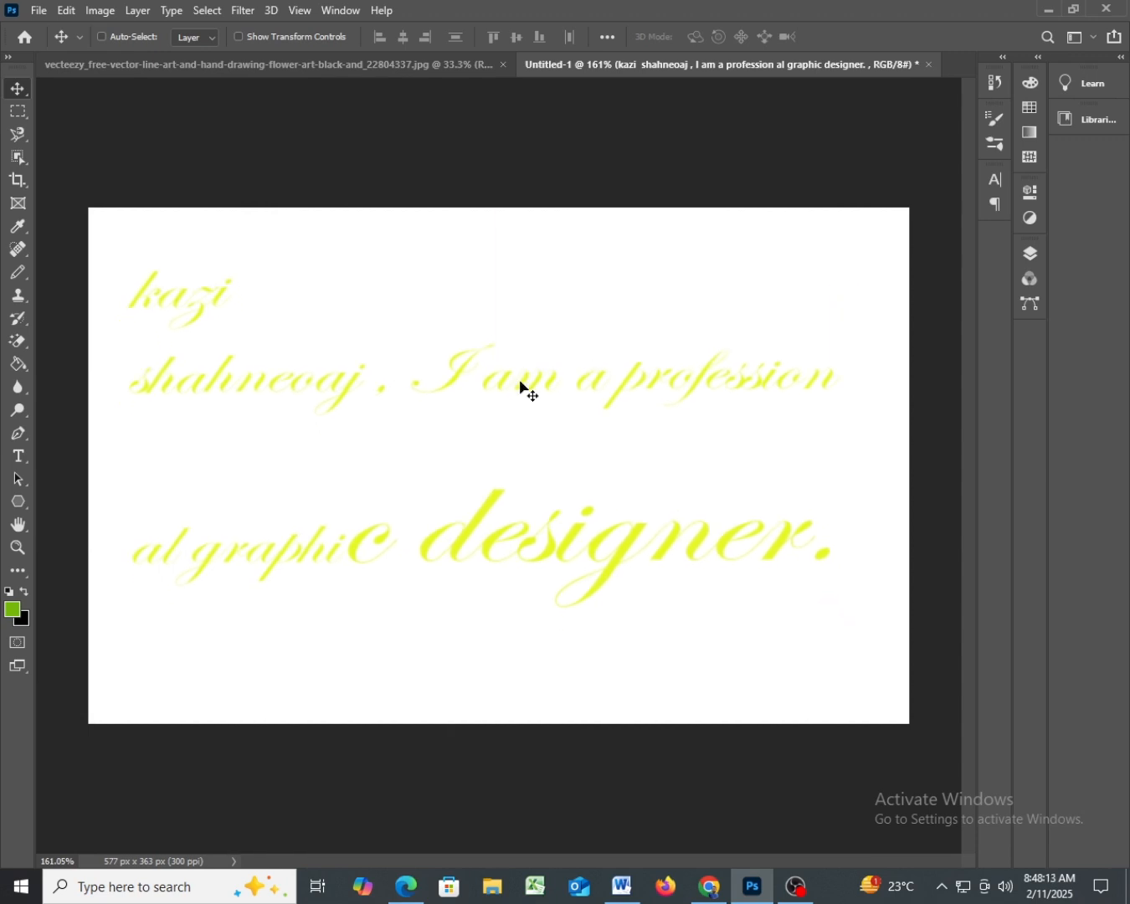